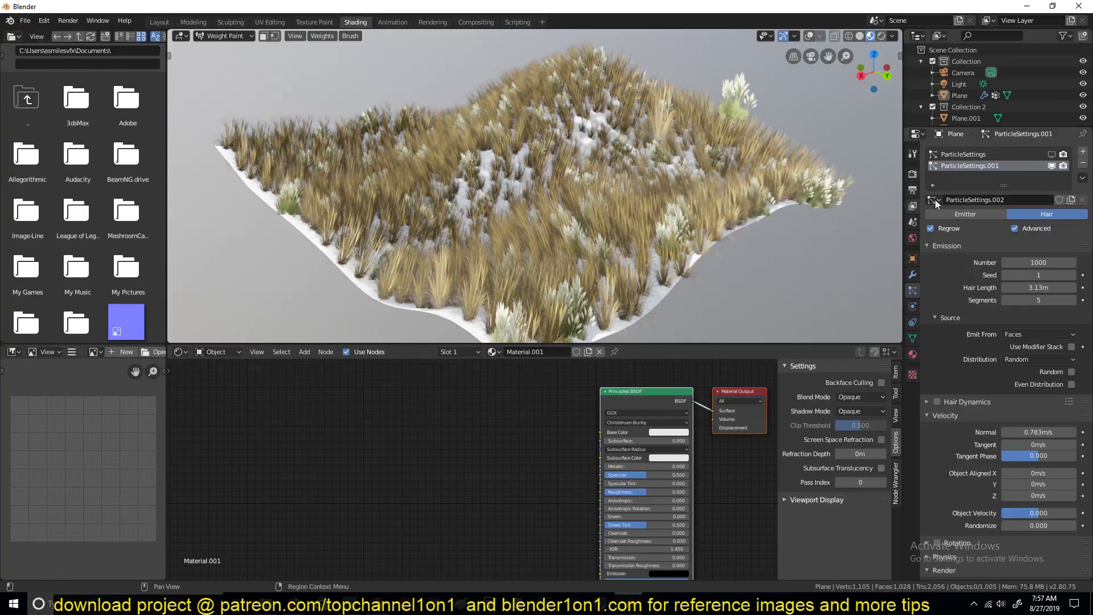
Display only the first particle system in the viewport and paint grass in several strokes across the white terrain.
click(1051, 165)
click(1051, 155)
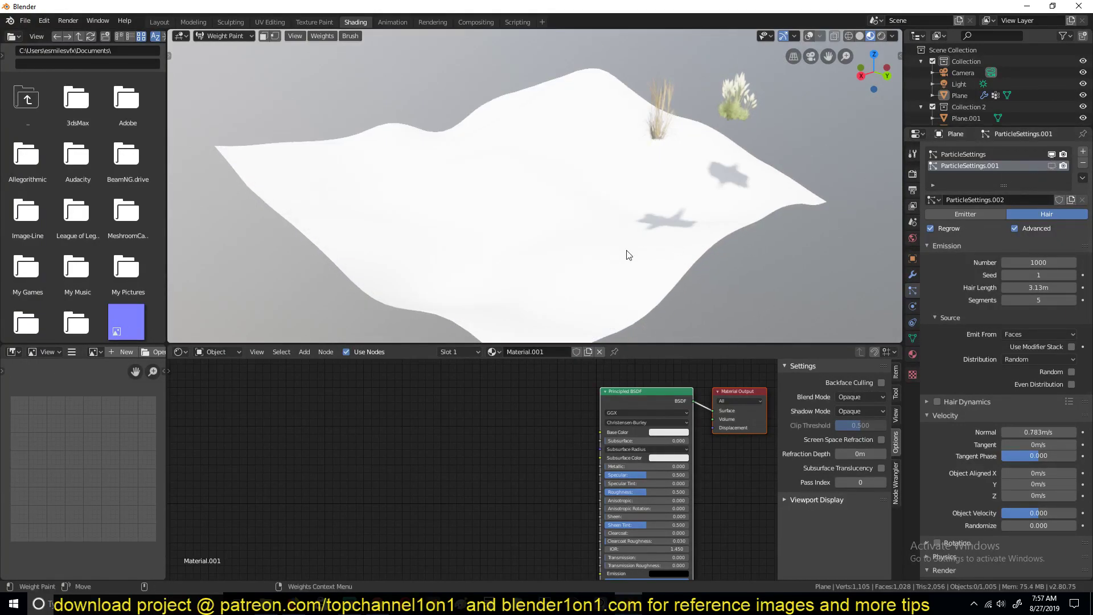
drag(655, 280, 392, 245)
mouse_move(393, 245)
middle_down()
mouse_move(526, 270)
mouse_move(599, 245)
middle_up()
mouse_move(599, 245)
mouse_down()
mouse_move(635, 265)
mouse_move(526, 270)
mouse_move(496, 299)
mouse_move(433, 302)
mouse_move(388, 245)
mouse_move(423, 139)
mouse_move(463, 128)
mouse_move(503, 188)
mouse_move(564, 172)
mouse_move(570, 144)
mouse_move(553, 122)
mouse_move(489, 112)
mouse_move(356, 119)
mouse_move(317, 161)
mouse_move(357, 237)
mouse_up()
mouse_move(356, 237)
middle_down()
mouse_move(493, 285)
mouse_move(730, 244)
middle_up()
drag(633, 296, 749, 285)
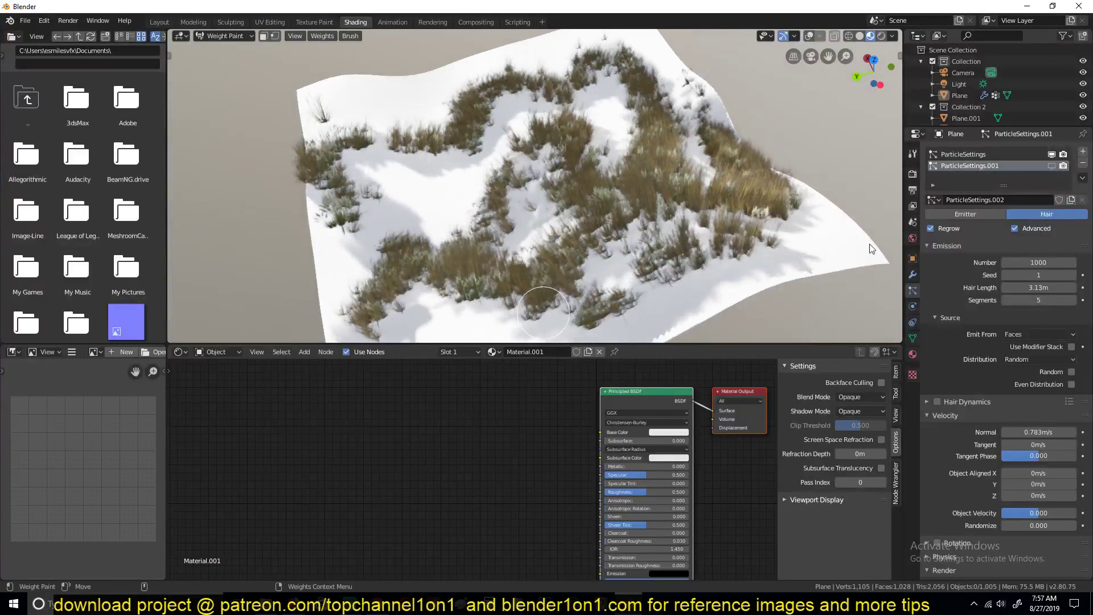
Switch the weight paint brush to Subtract and erase part of the grass on the terrain's slope.
click(913, 154)
click(1006, 243)
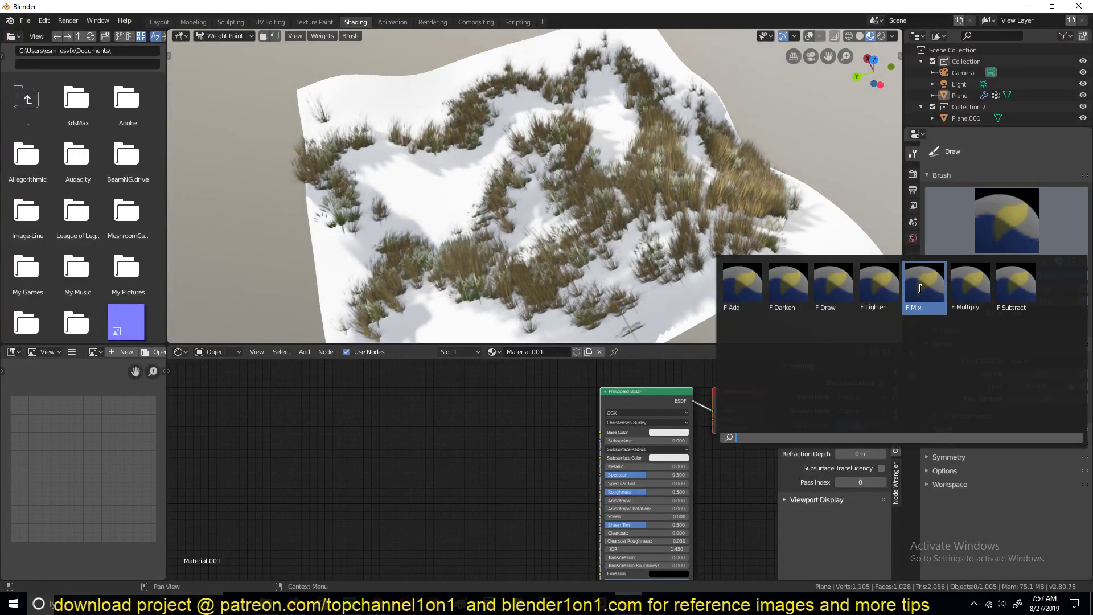
click(1010, 280)
mouse_move(693, 159)
mouse_down()
mouse_move(622, 249)
mouse_move(616, 277)
mouse_move(718, 248)
mouse_move(680, 256)
mouse_move(673, 228)
mouse_move(720, 238)
mouse_move(660, 222)
mouse_move(772, 242)
mouse_move(727, 232)
mouse_move(776, 204)
mouse_move(712, 205)
mouse_move(766, 198)
mouse_move(662, 194)
mouse_move(613, 229)
mouse_move(603, 302)
mouse_up()
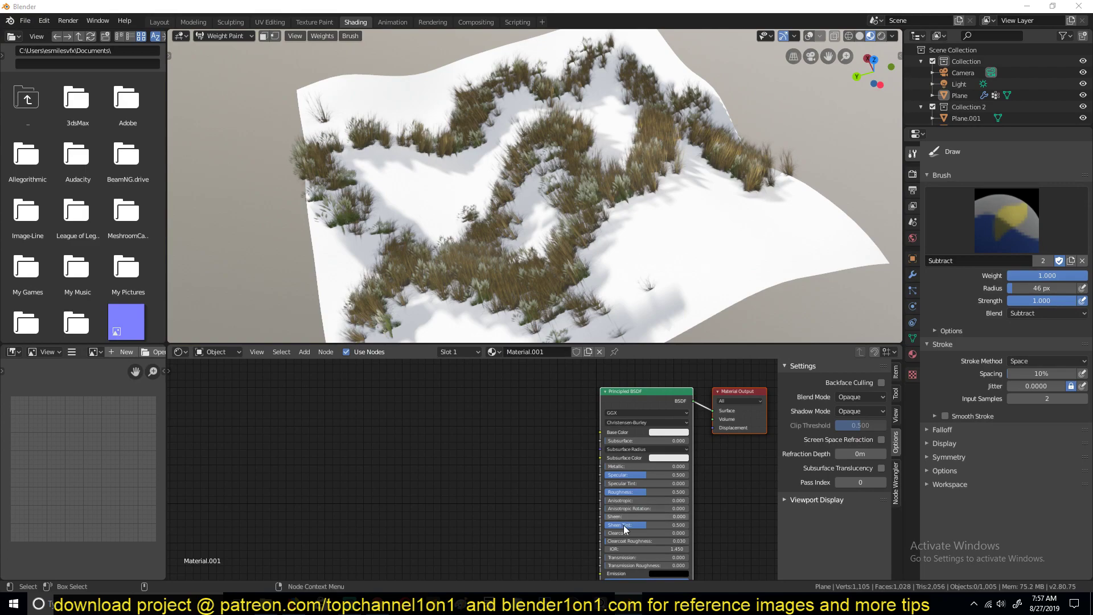
Start a second, empty Blender session and delete the default cube.
right_click(628, 604)
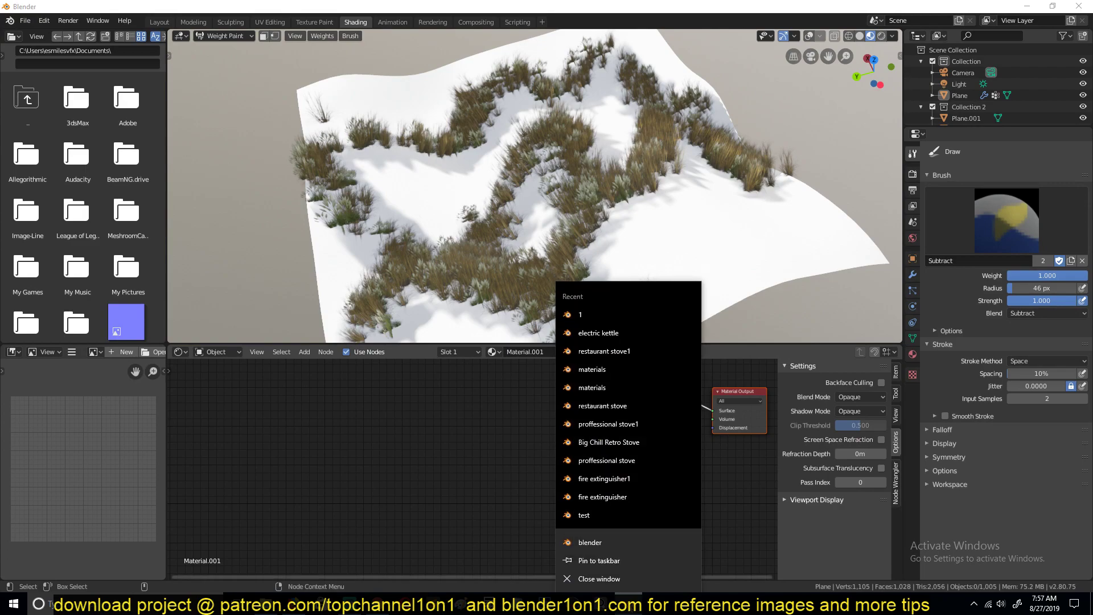
click(606, 549)
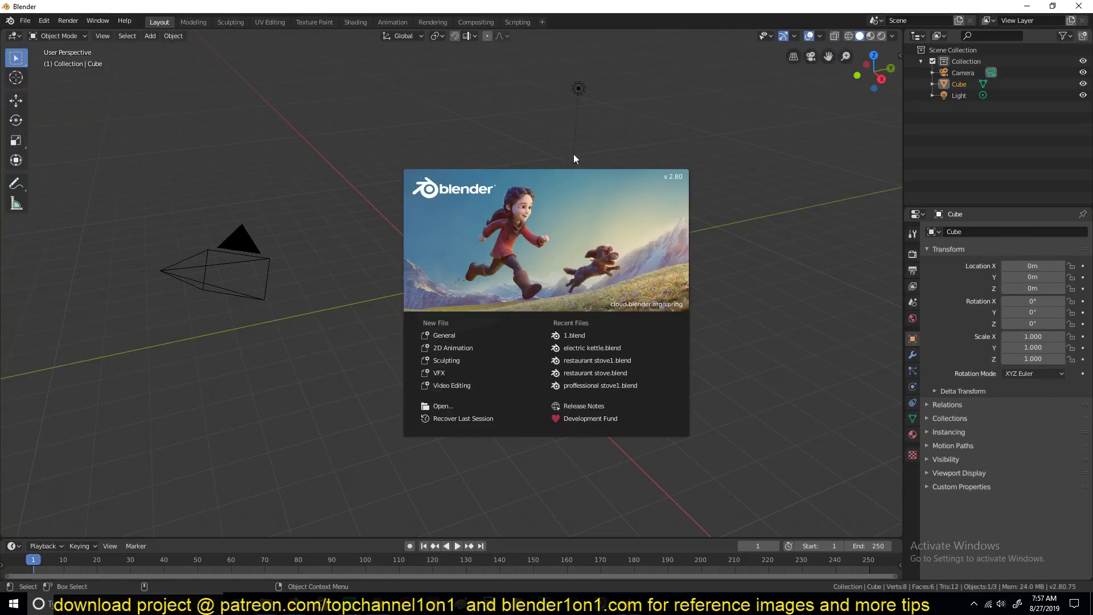
click(564, 159)
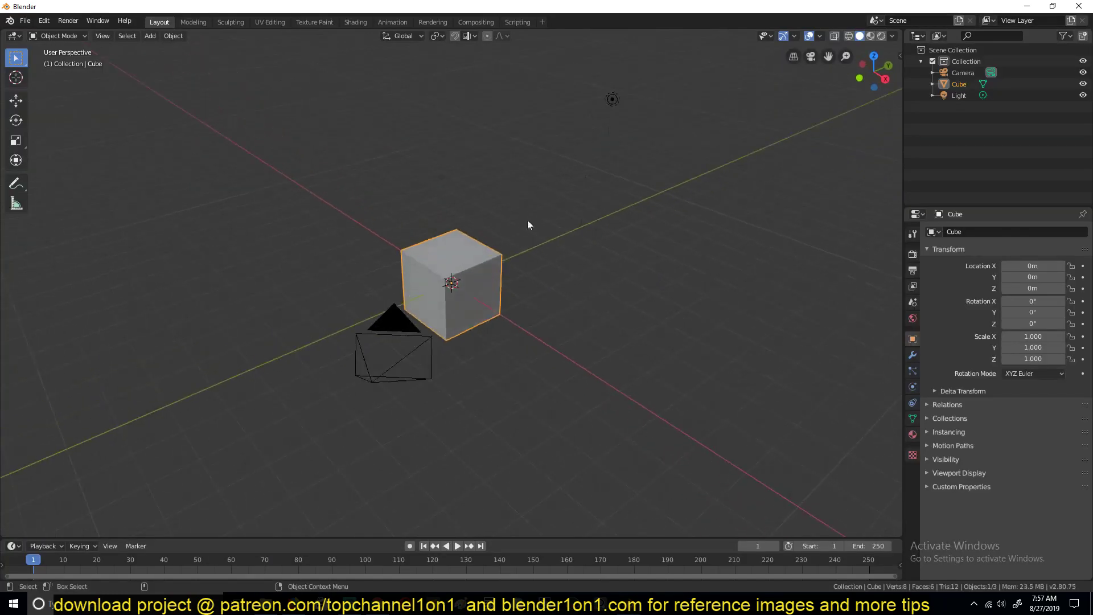
key(x)
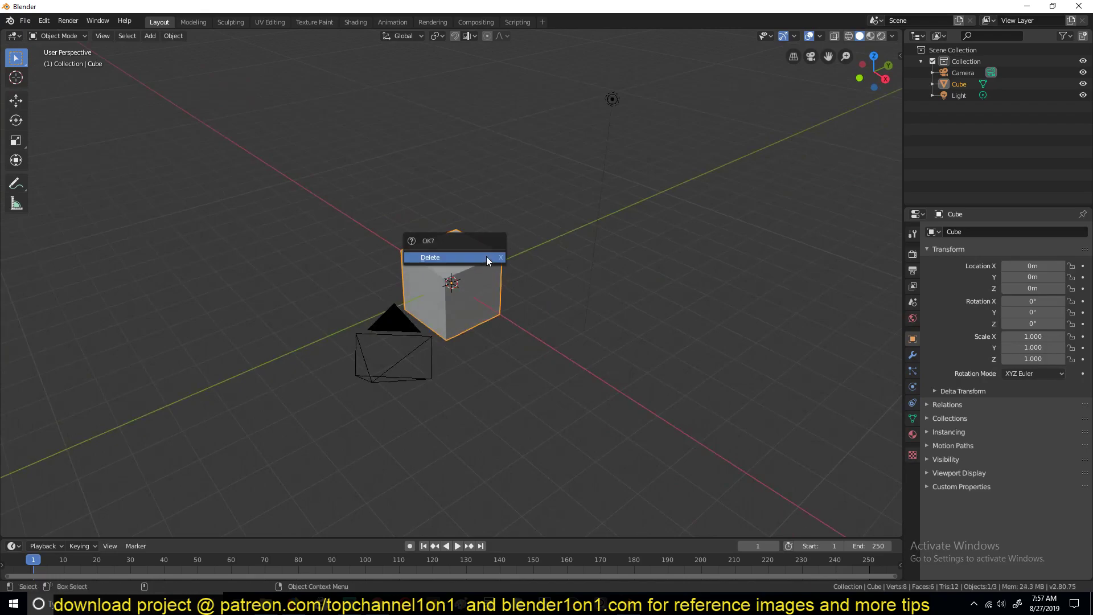
click(487, 257)
Add a plane, scale it up to about 5.9 and raise it about 0.09 m along Z.
key(shift+a)
click(510, 256)
key(s)
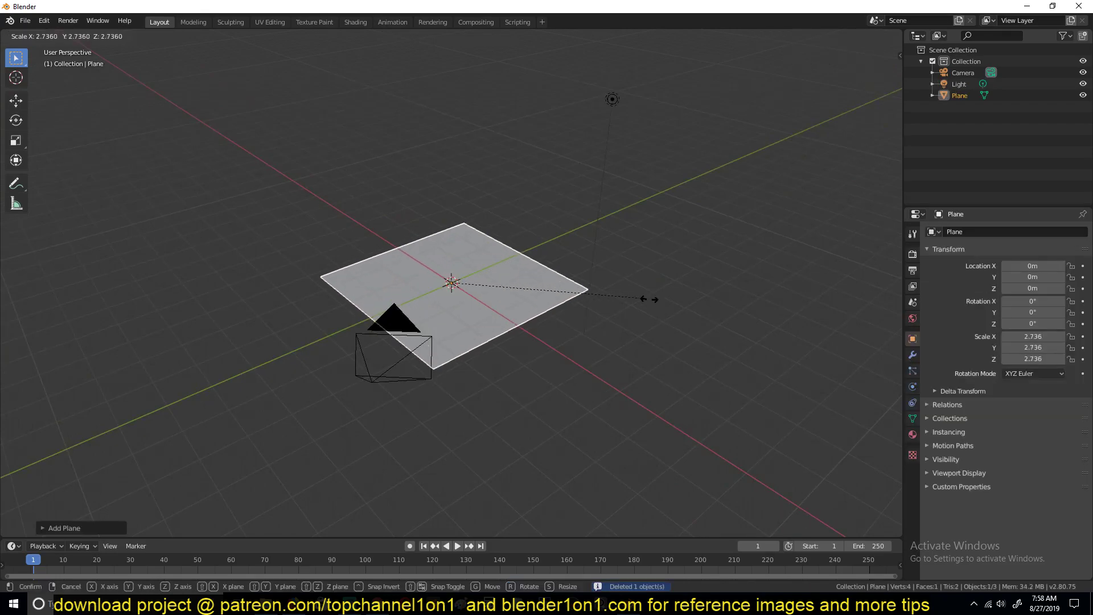
click(856, 303)
middle_drag(691, 276, 608, 223)
key(g)
key(z)
click(744, 228)
Subdivide the plane's mesh repeatedly until it has 256 faces.
key(Tab)
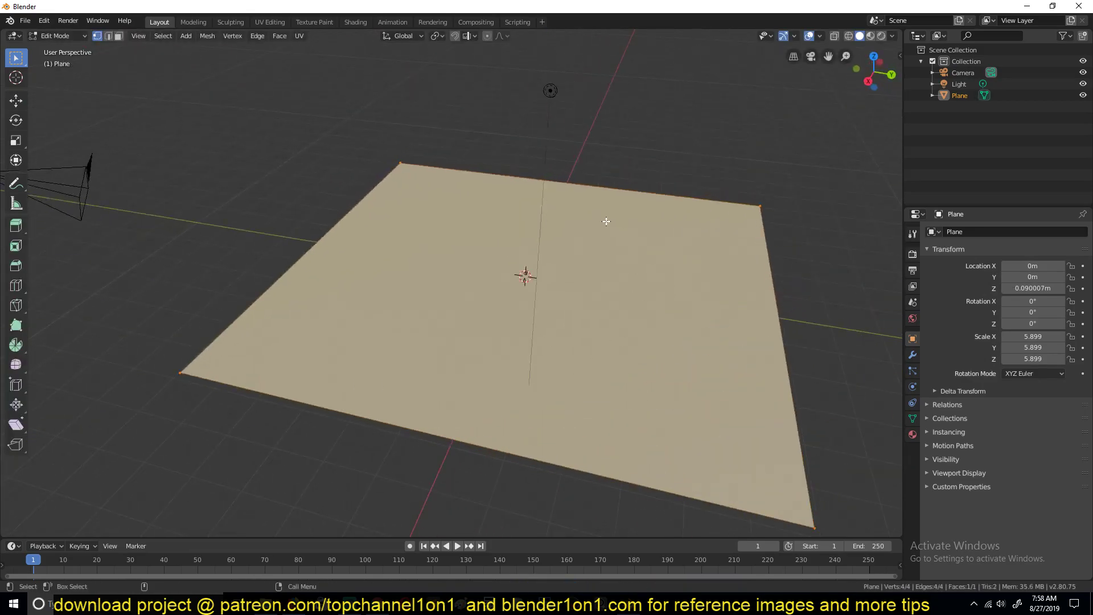
right_click(608, 222)
click(587, 205)
right_click(587, 205)
click(588, 205)
right_click(588, 205)
click(587, 205)
key(Tab)
Enlarge the plane to a scale of about 10 and subdivide its mesh once more.
scroll(637, 231, down, 5)
key(s)
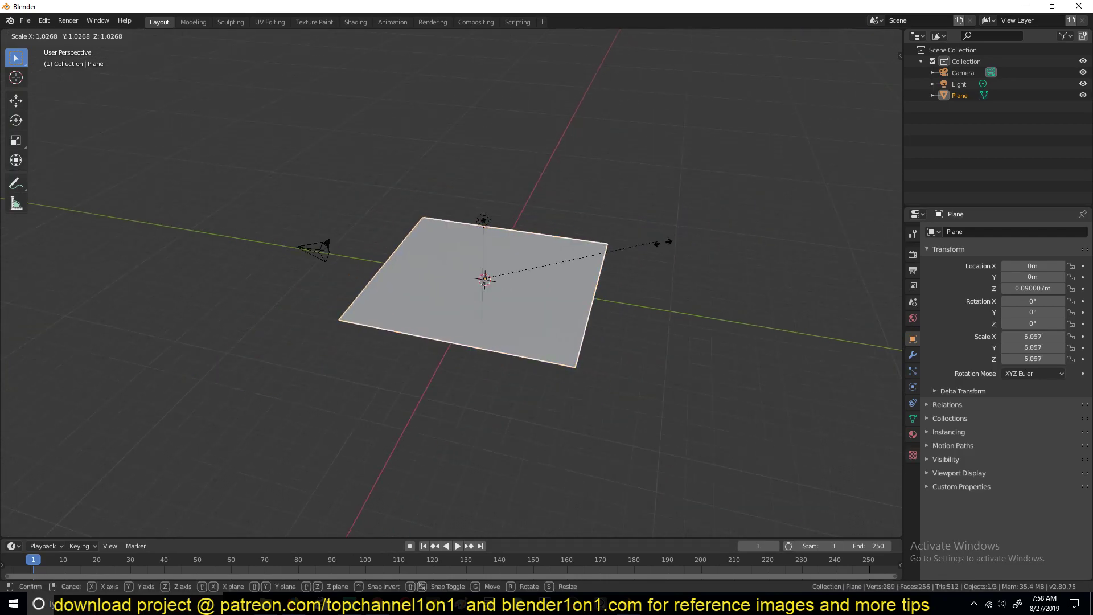
click(780, 264)
key(Tab)
right_click(568, 224)
click(568, 224)
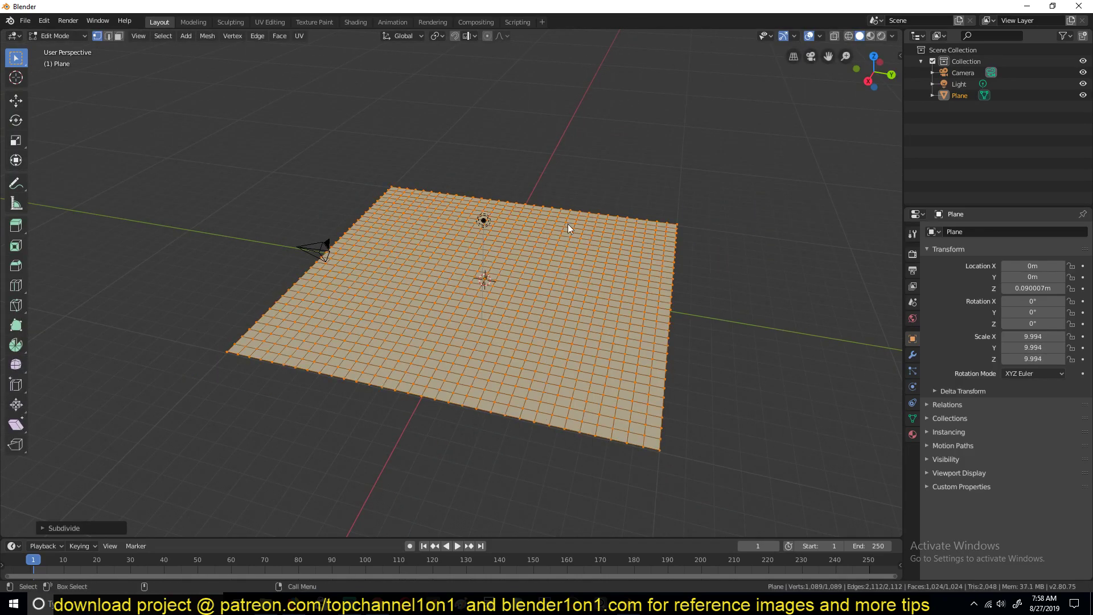
key(Tab)
Add a Displace modifier to the plane.
click(912, 370)
click(913, 354)
click(1002, 233)
click(962, 295)
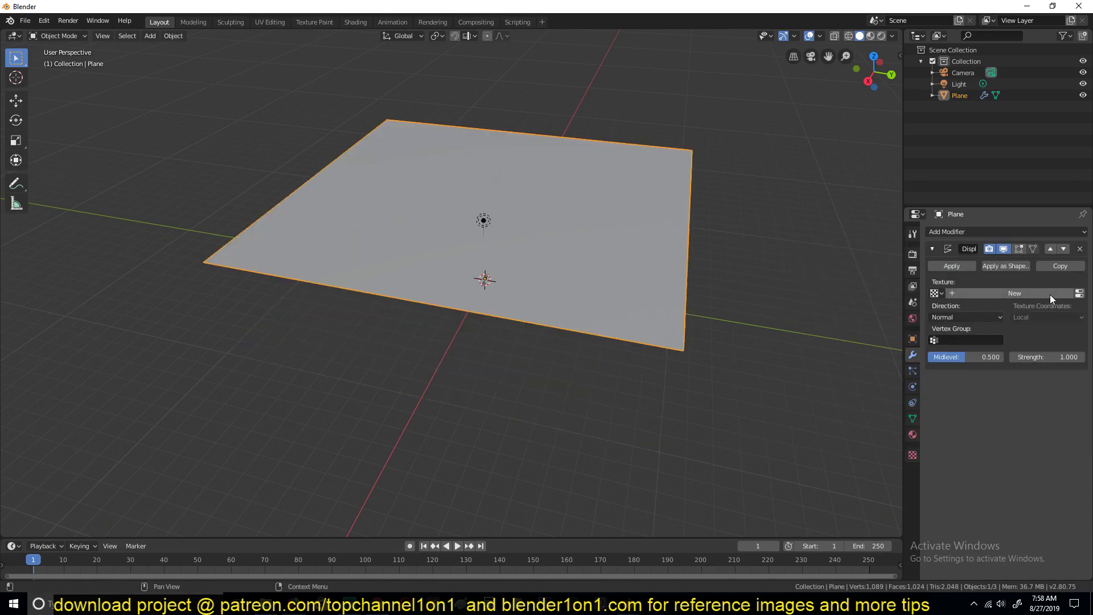
Create a new texture for the Displace modifier and set its type to Clouds.
click(1083, 292)
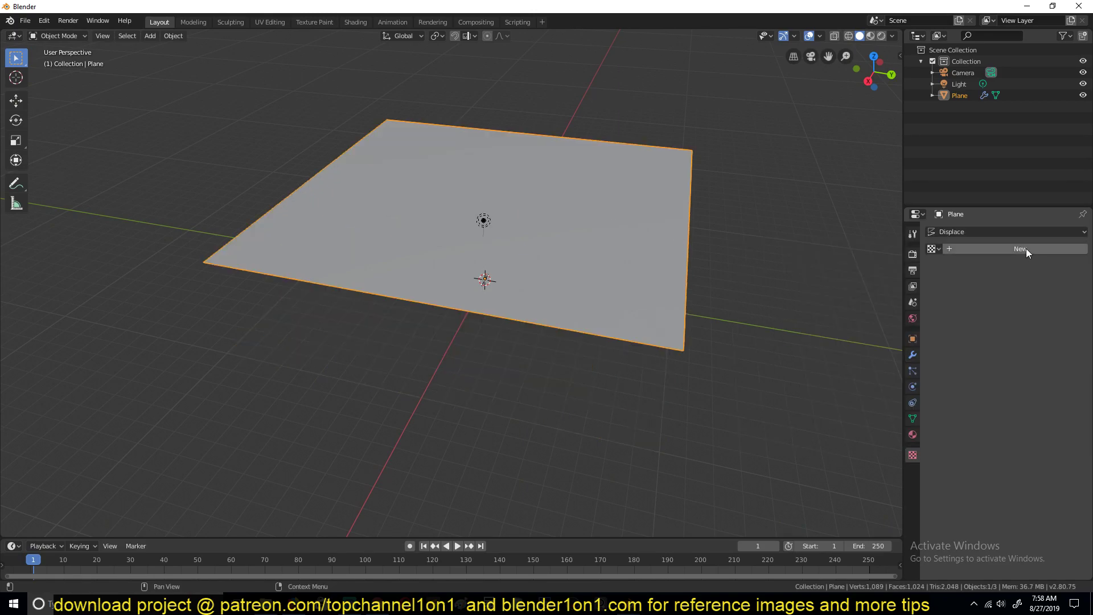
click(1025, 248)
click(934, 251)
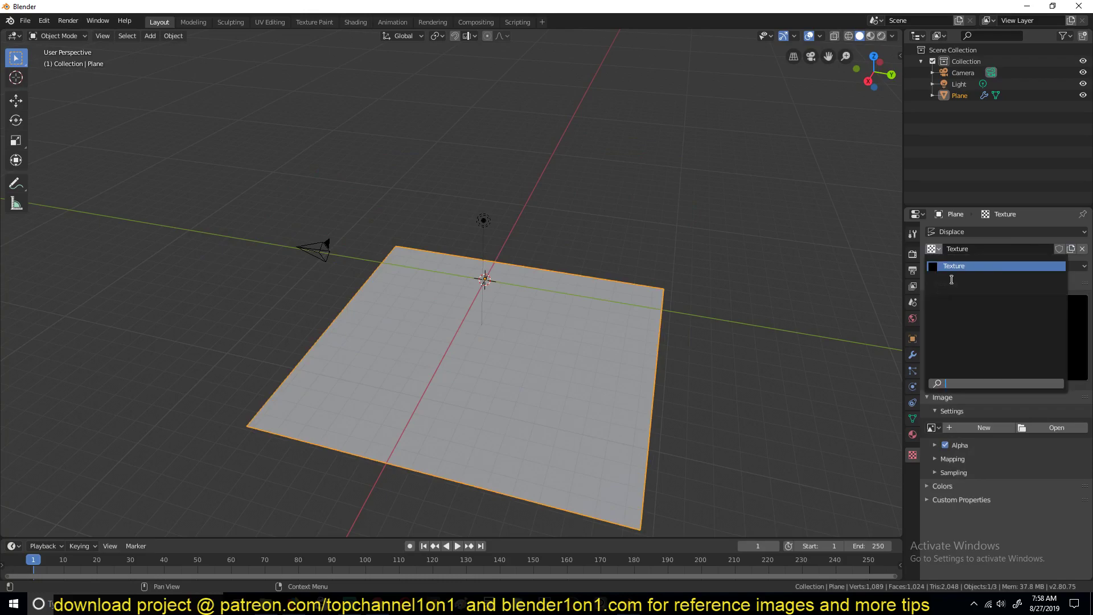
click(933, 244)
click(843, 255)
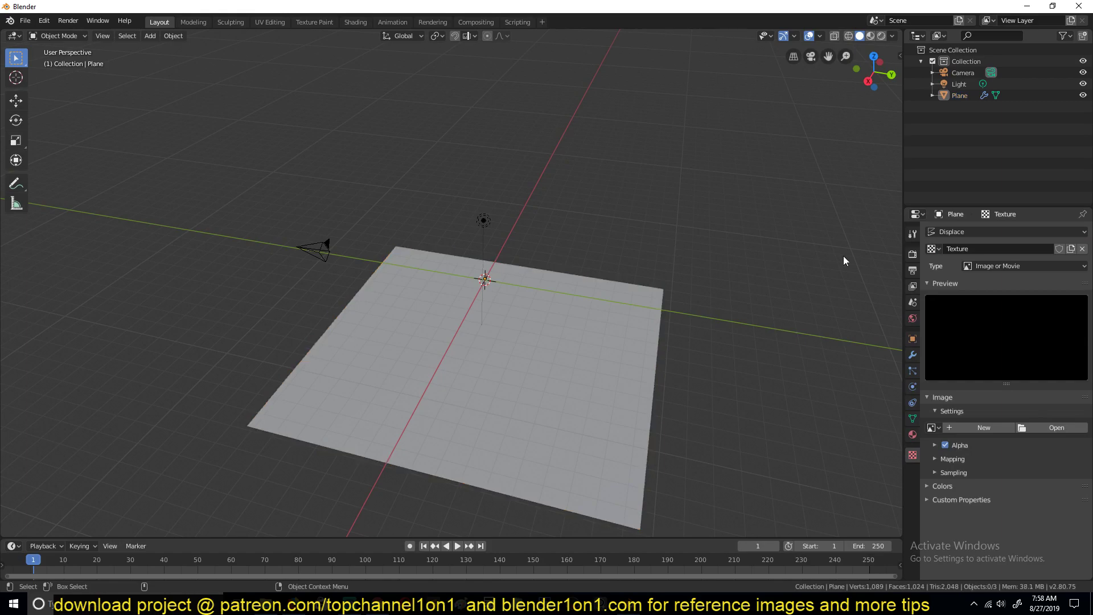
click(965, 267)
click(985, 305)
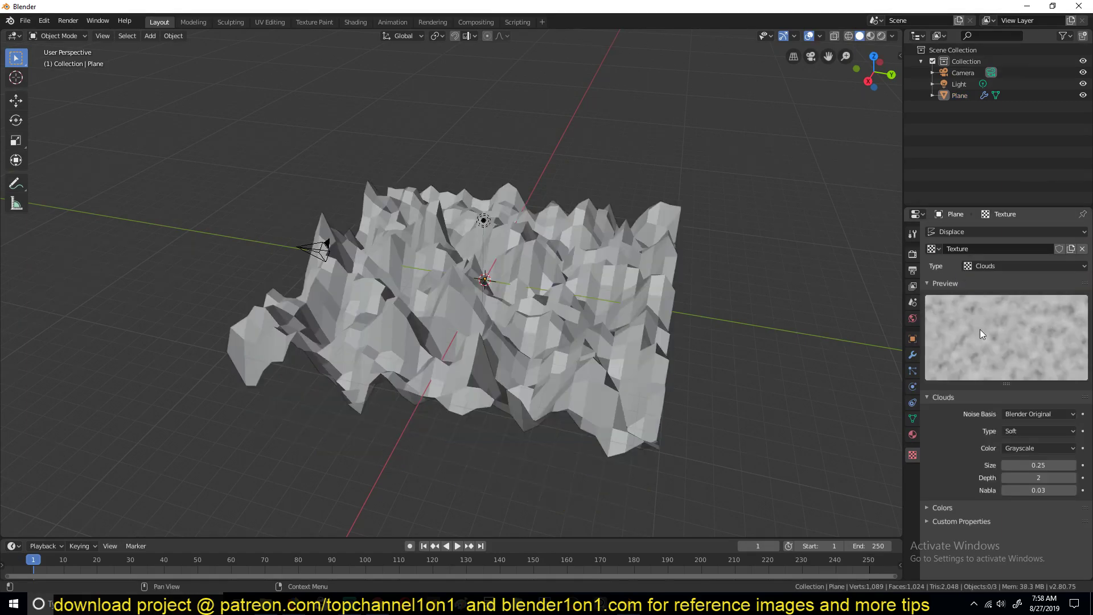
Set the Clouds texture size to 1.65 and shade the terrain smooth.
drag(1038, 465, 1038, 465)
right_click(493, 355)
click(493, 356)
click(620, 255)
right_click(620, 255)
click(619, 255)
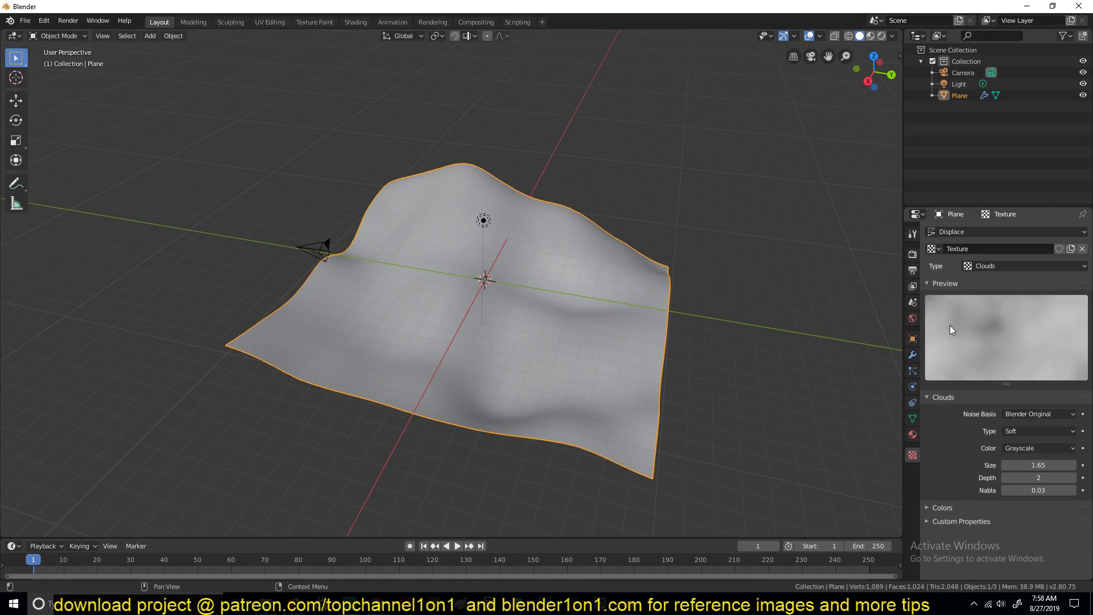
Switch to the Shading workspace and deselect the terrain.
click(913, 355)
middle_drag(449, 257, 380, 149)
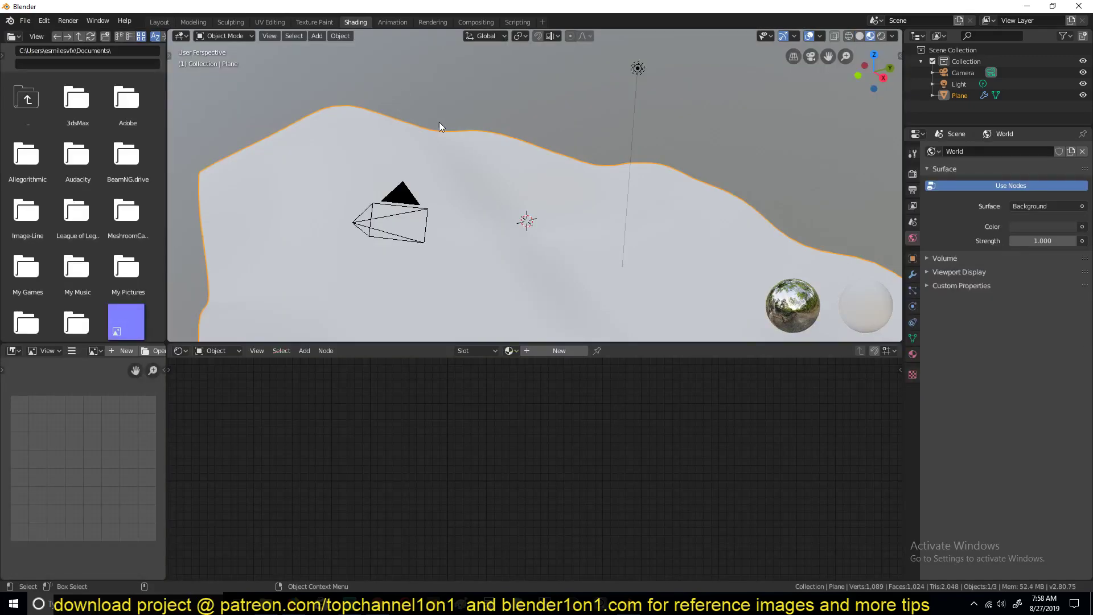
middle_drag(438, 122, 552, 111)
key(alt+a)
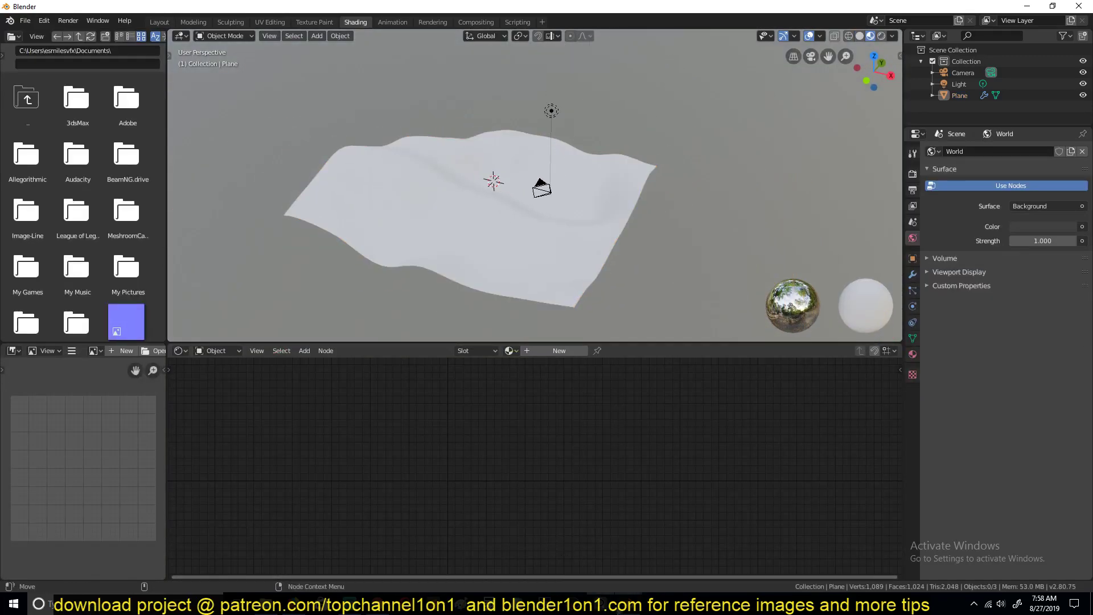
Look at the finished grass scene in the other Blender window and the grass images in the Downloads folder.
mouse_move(622, 605)
click(606, 556)
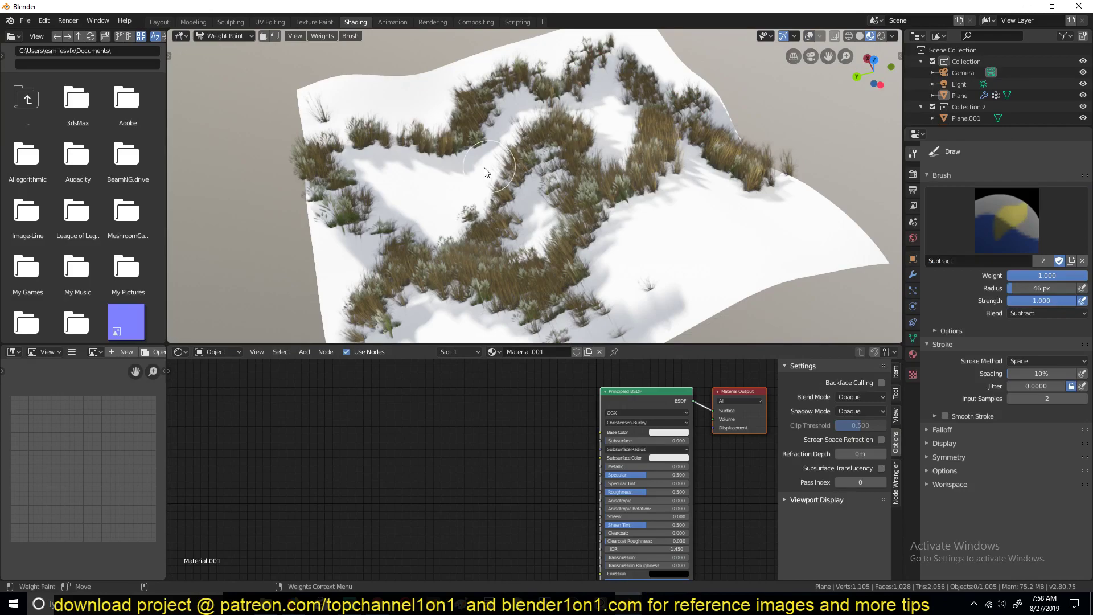
click(663, 555)
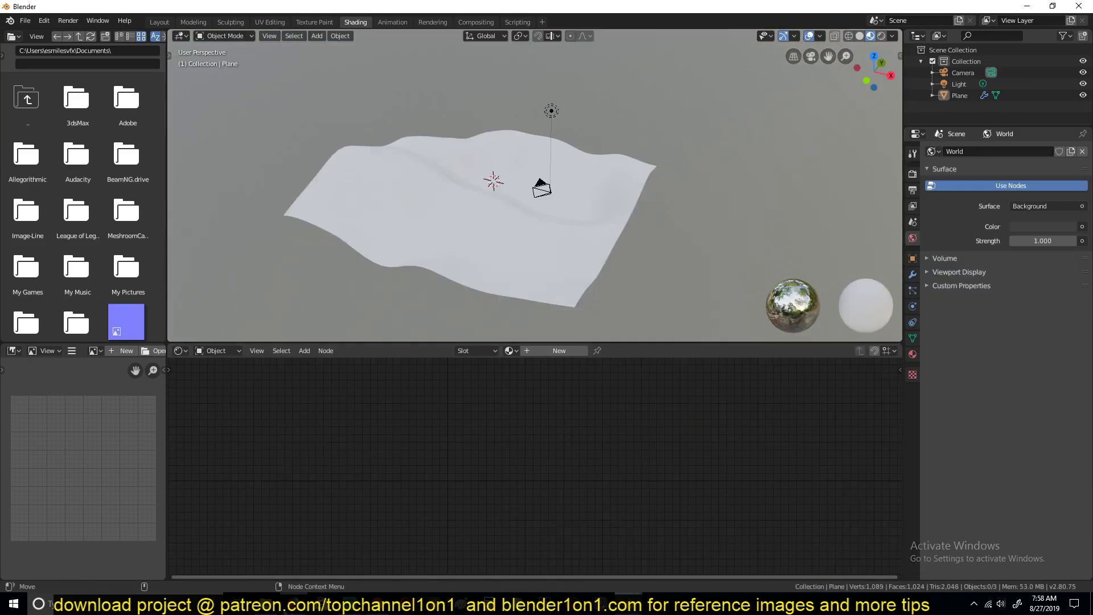
click(290, 604)
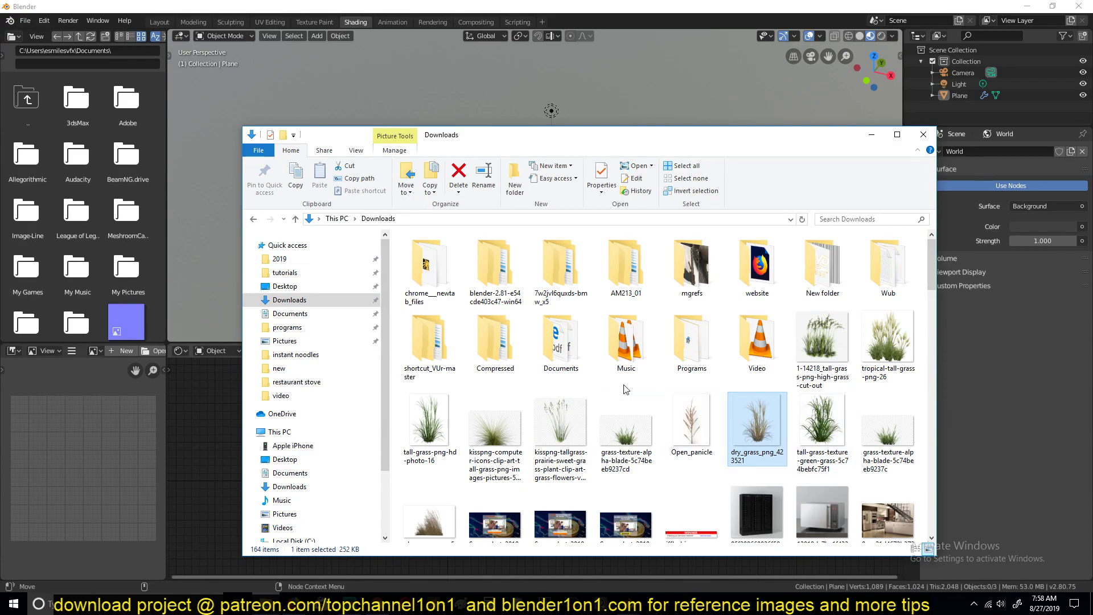
click(483, 4)
Add a second plane, rotate it 90 degrees around X and move it along X beyond the terrain's edge.
middle_drag(683, 196, 623, 203)
scroll(622, 204, up, 3)
middle_drag(619, 144, 592, 136)
key(shift+a)
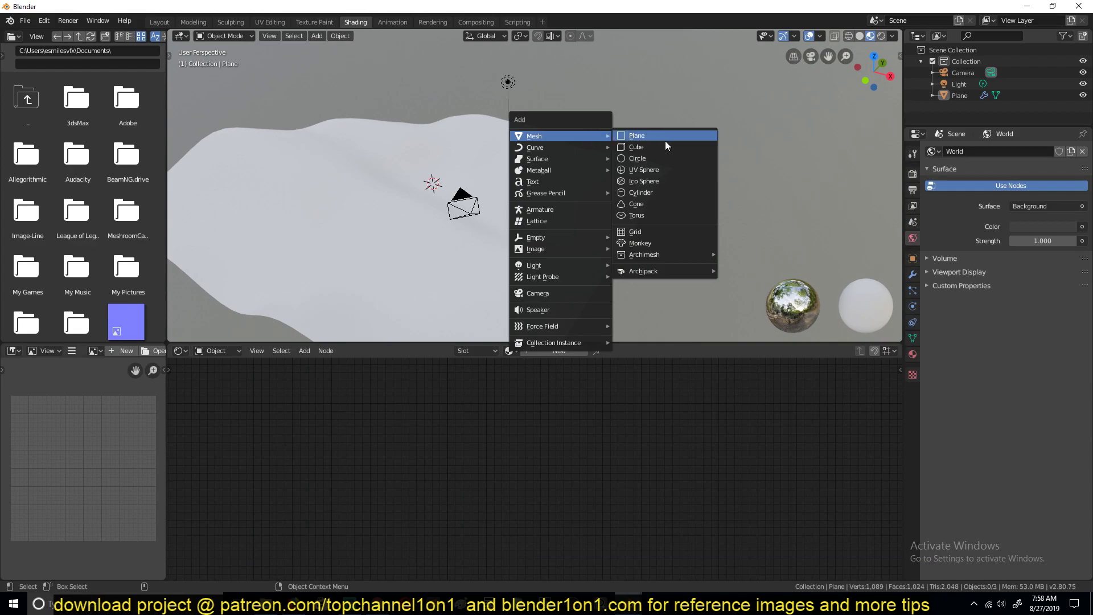
click(664, 142)
text(rx90)
key(Return)
key(g)
key(x)
click(706, 188)
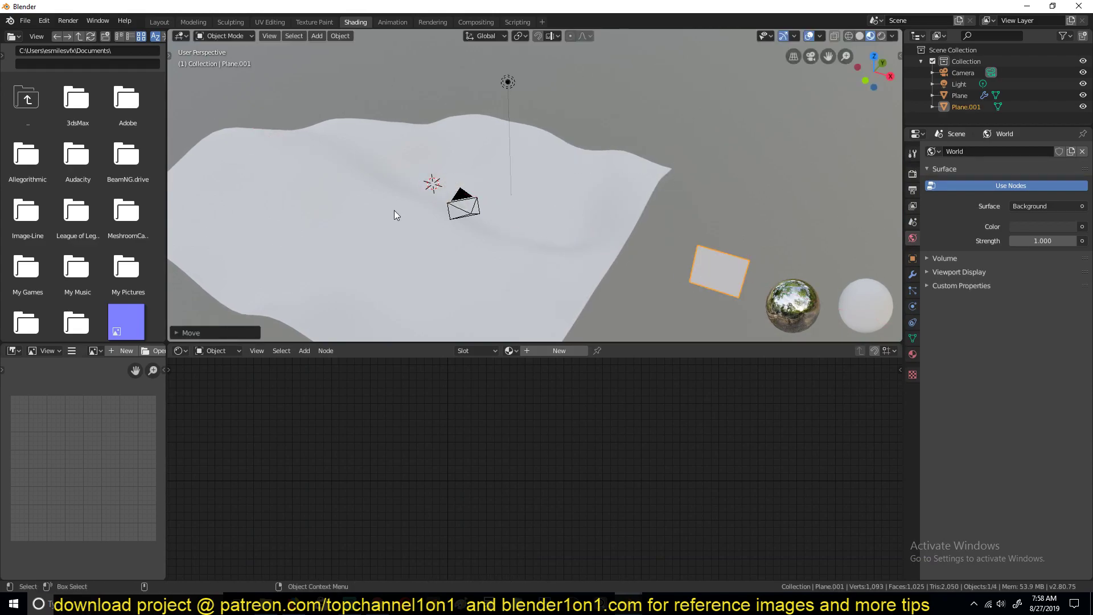
Create a new material named "glass" on the upright plane.
key(KP_Decimal)
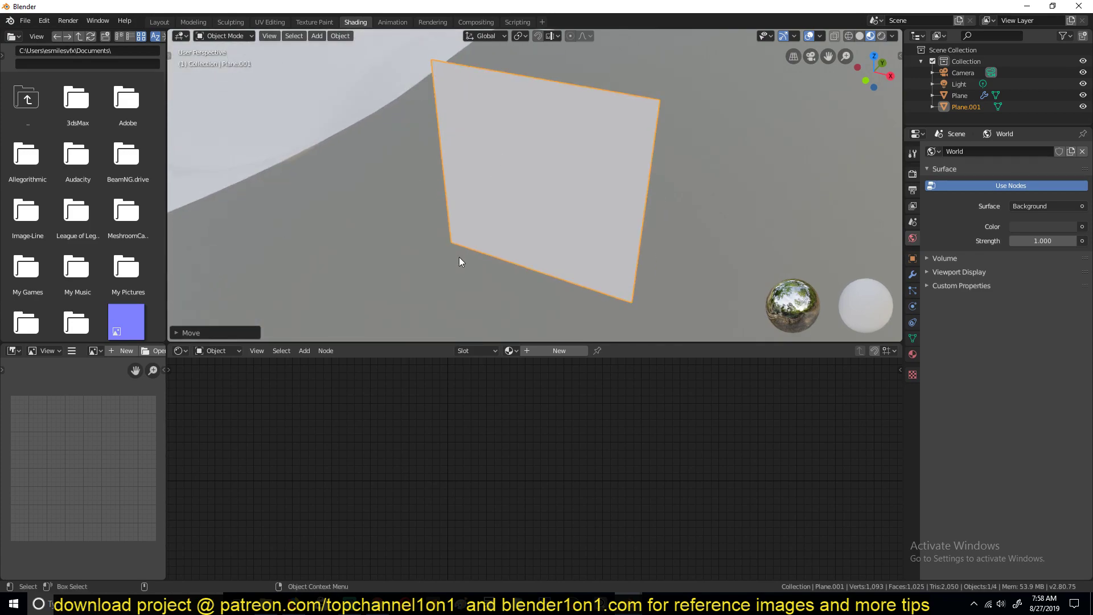
click(545, 353)
click(545, 345)
text(gal)
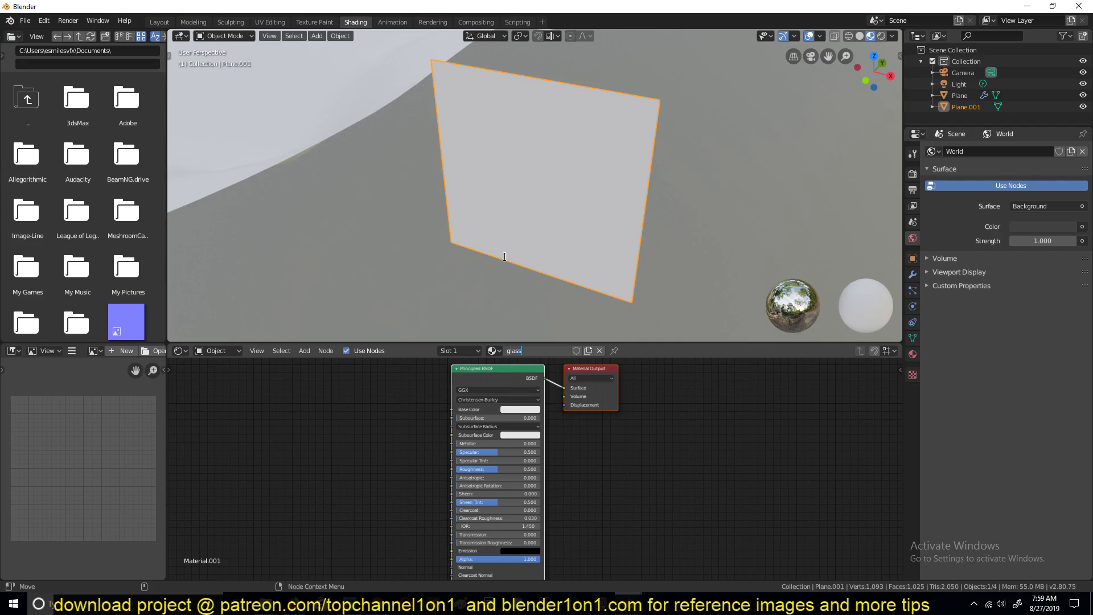
key(Return)
Bring the dry_grass_png_423521 image from the Downloads folder into the material's node graph as an image texture.
click(265, 603)
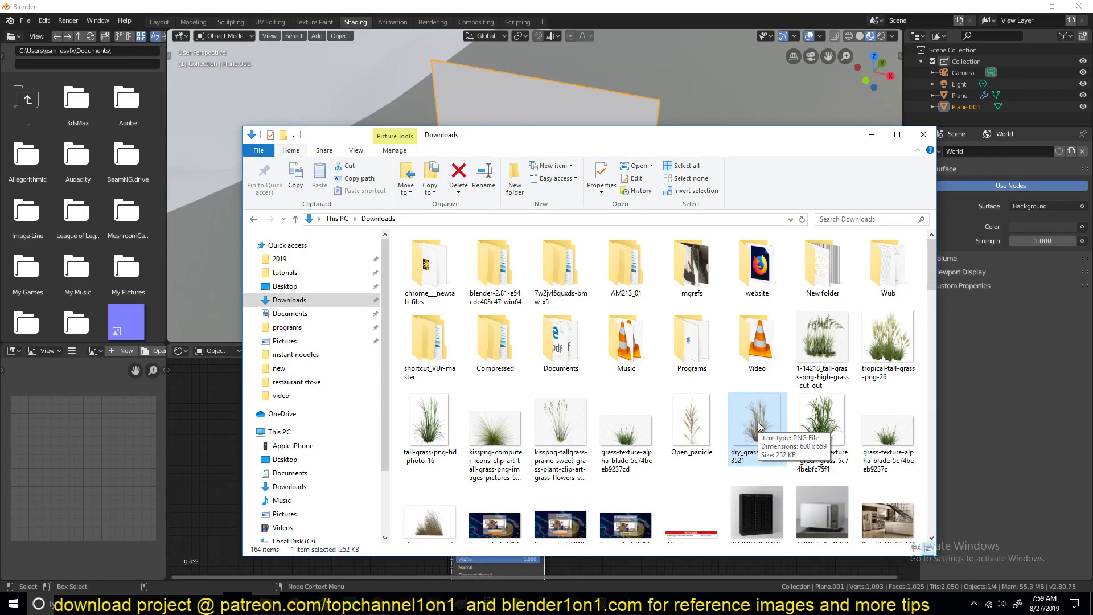
drag(759, 426, 180, 436)
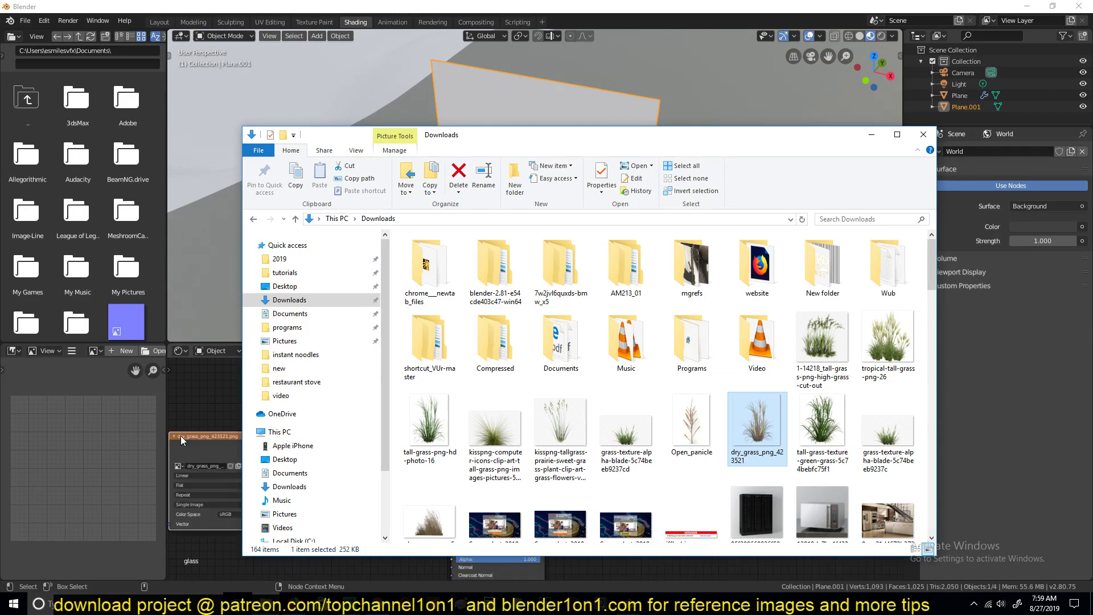
click(191, 442)
middle_drag(290, 440, 418, 387)
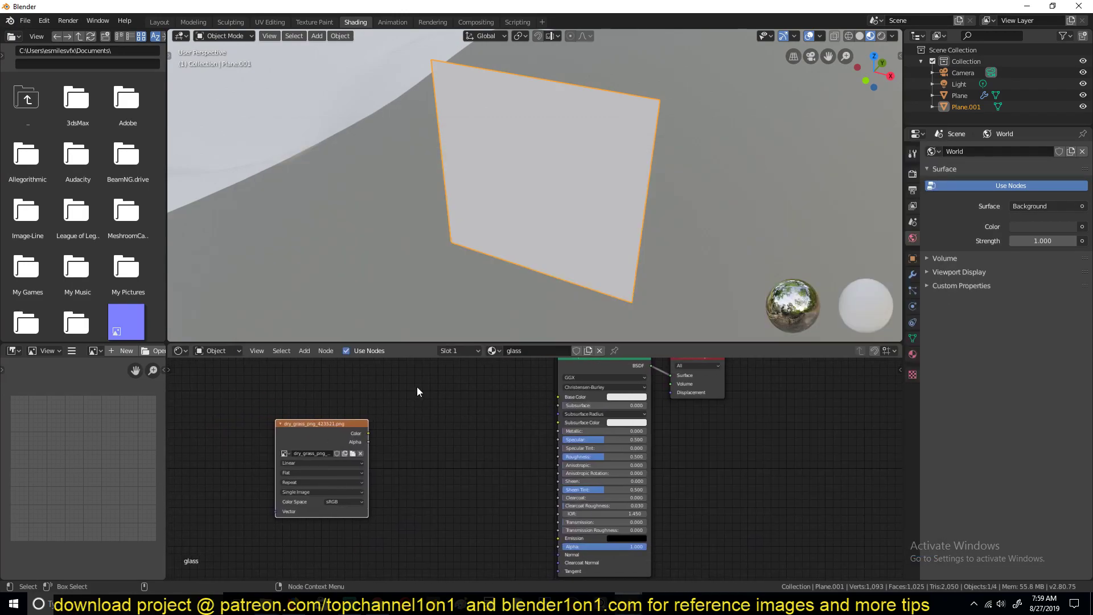
Connect the grass image's Alpha and Color outputs to the Principled BSDF's Alpha and Base Color, and check the plane from the front.
drag(370, 435, 558, 547)
middle_drag(385, 477, 388, 506)
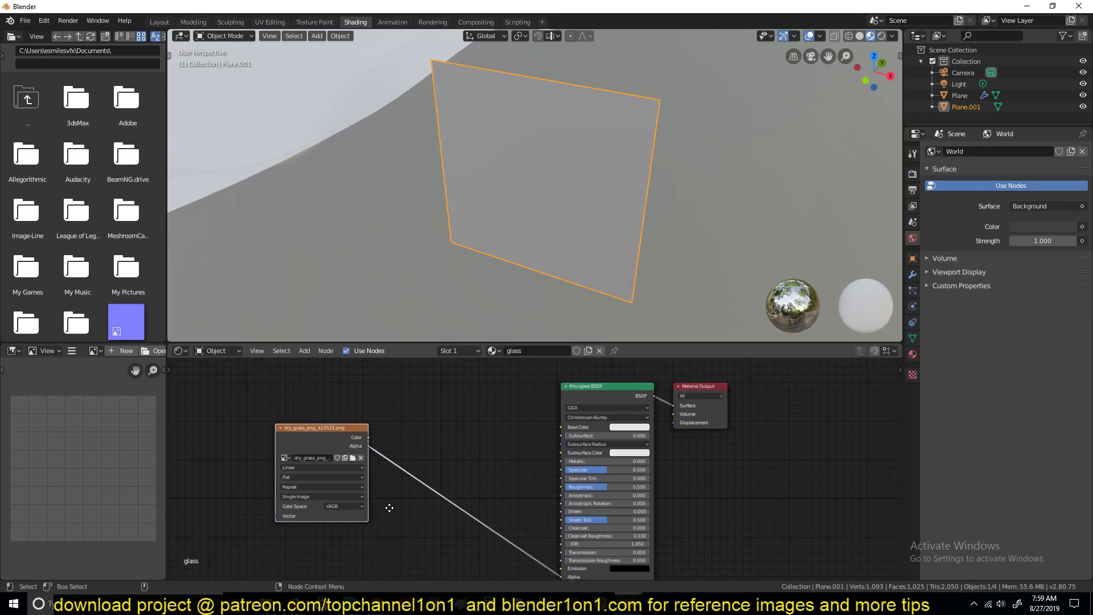
drag(361, 438, 561, 429)
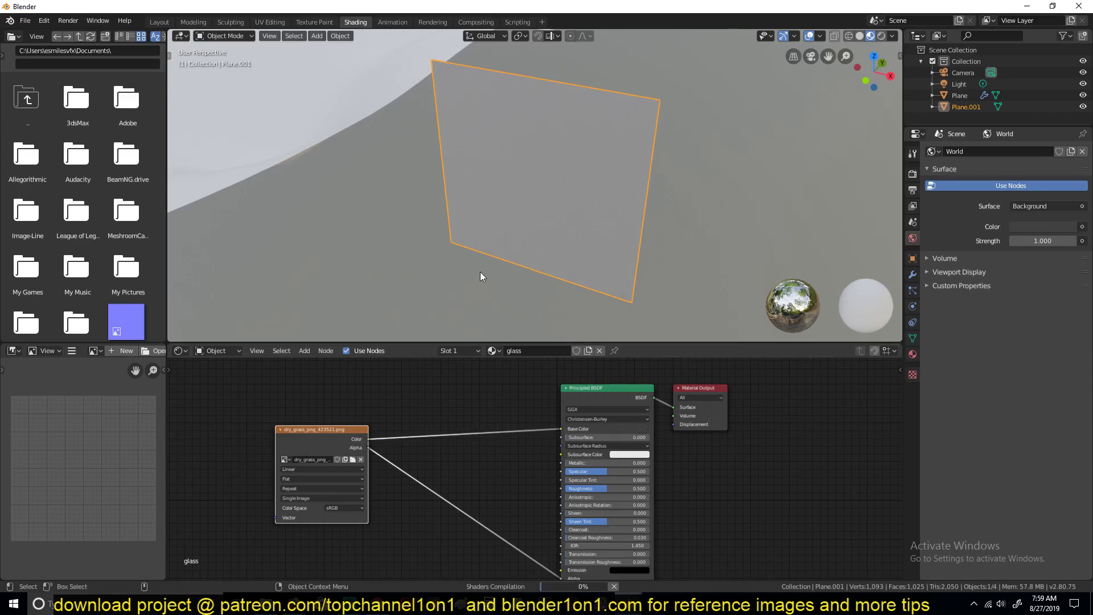
middle_drag(483, 271, 551, 114)
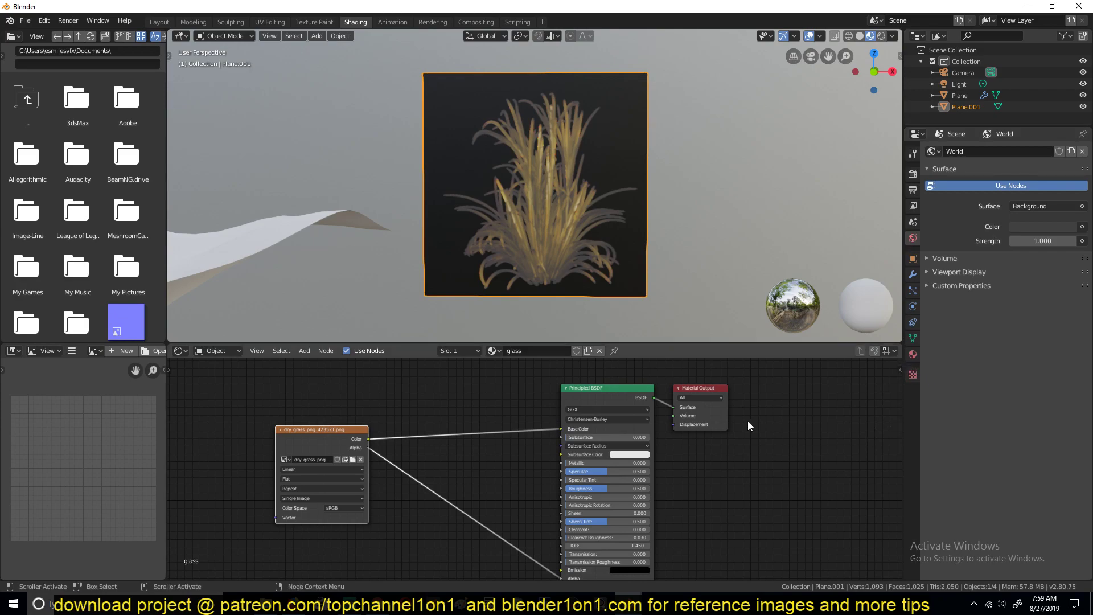
Set the "glass" material's blend mode to Alpha Blend and show the material's option settings beside the node graph.
key(n)
click(913, 354)
scroll(959, 254, down, 10)
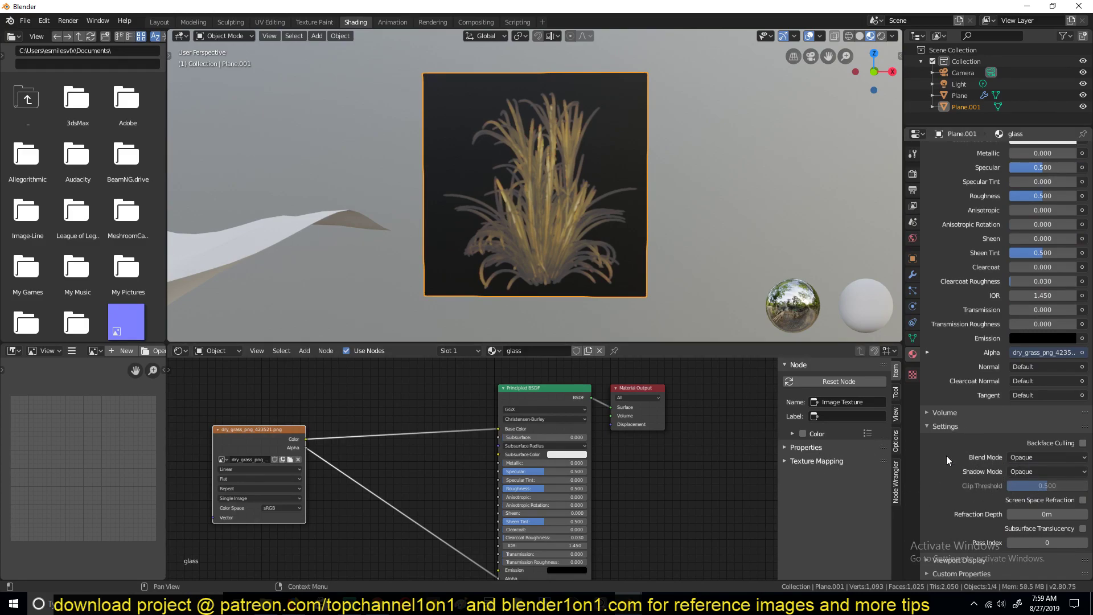
click(1019, 459)
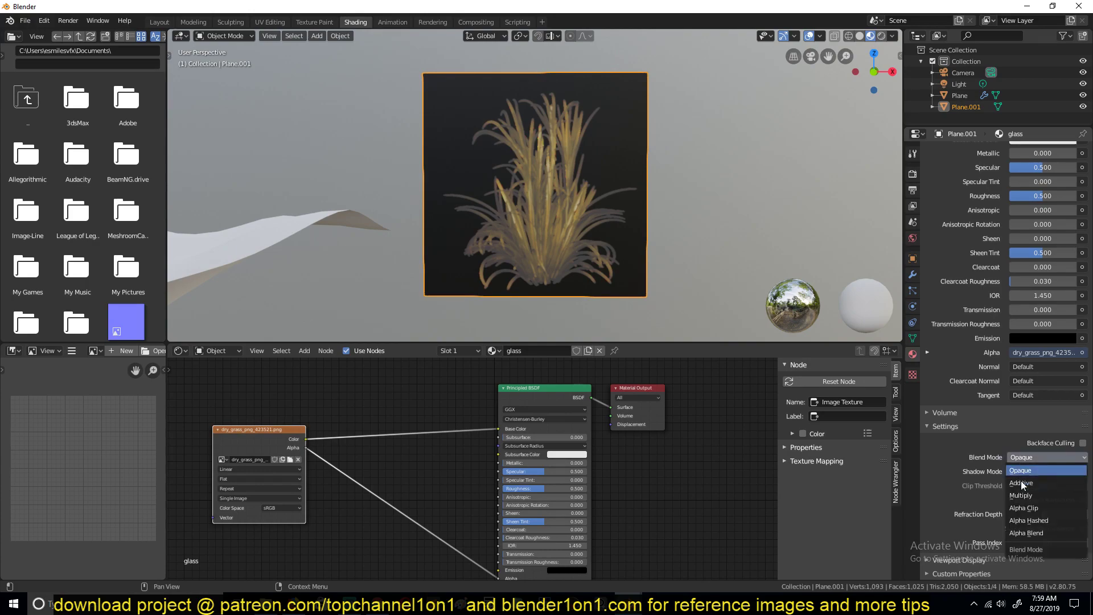
click(1033, 534)
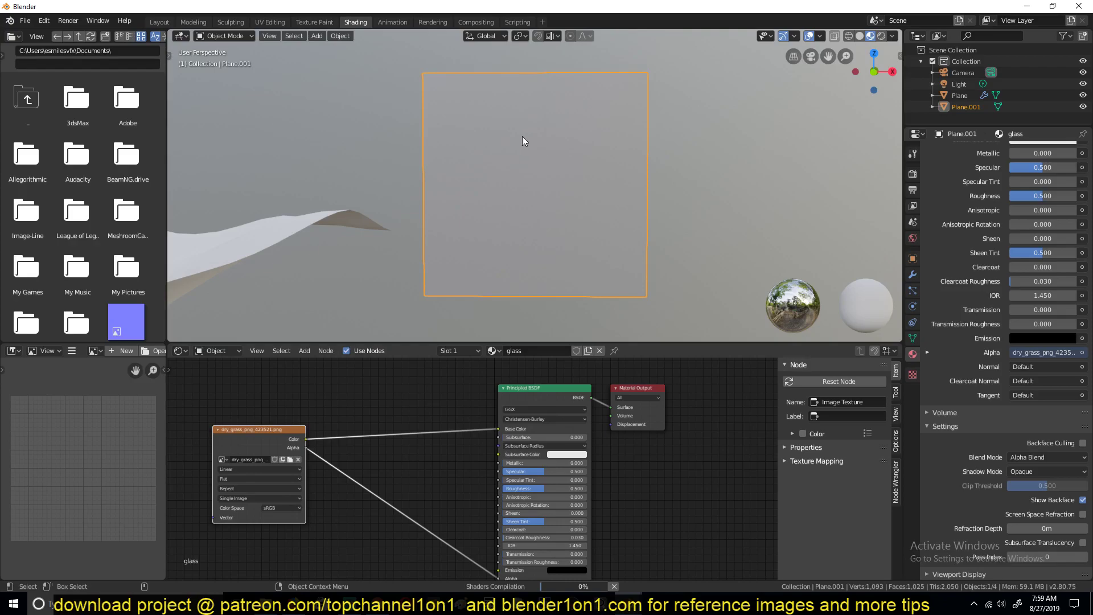
middle_drag(576, 154, 523, 197)
key(alt+a)
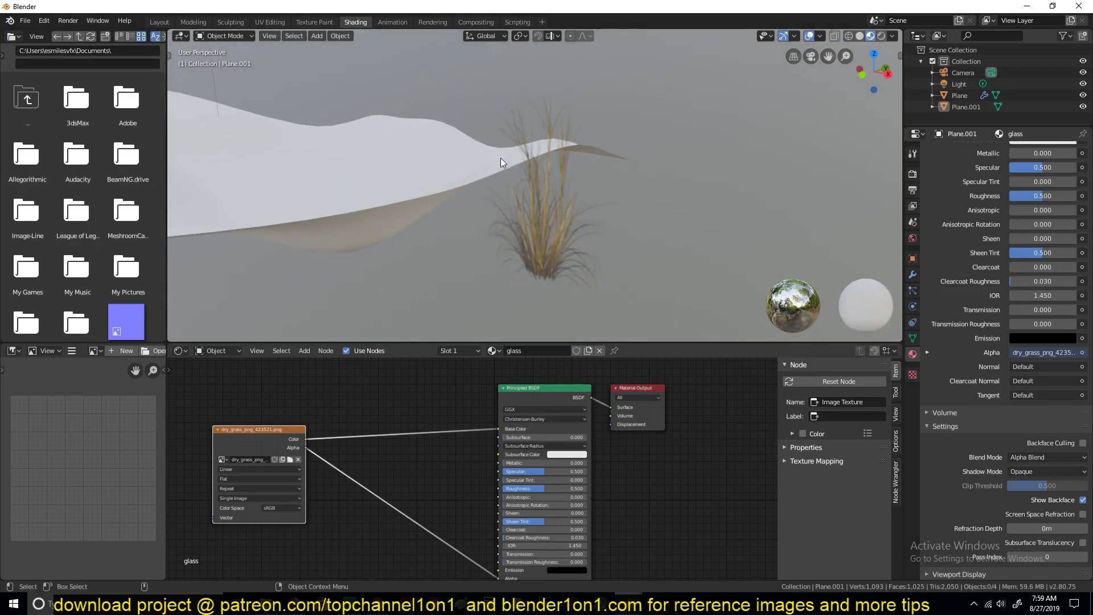
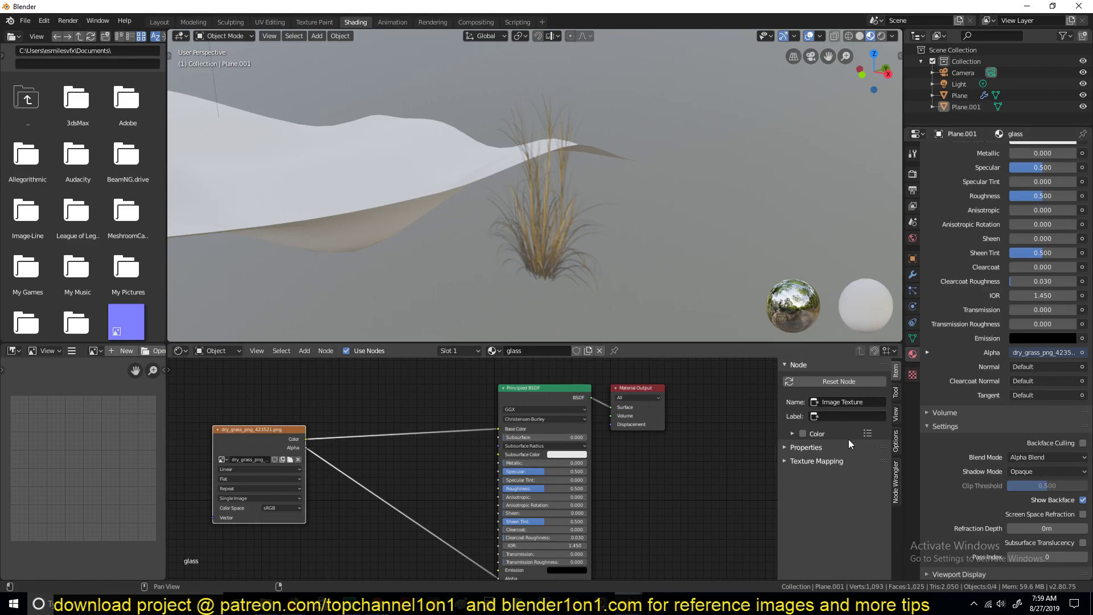
click(895, 446)
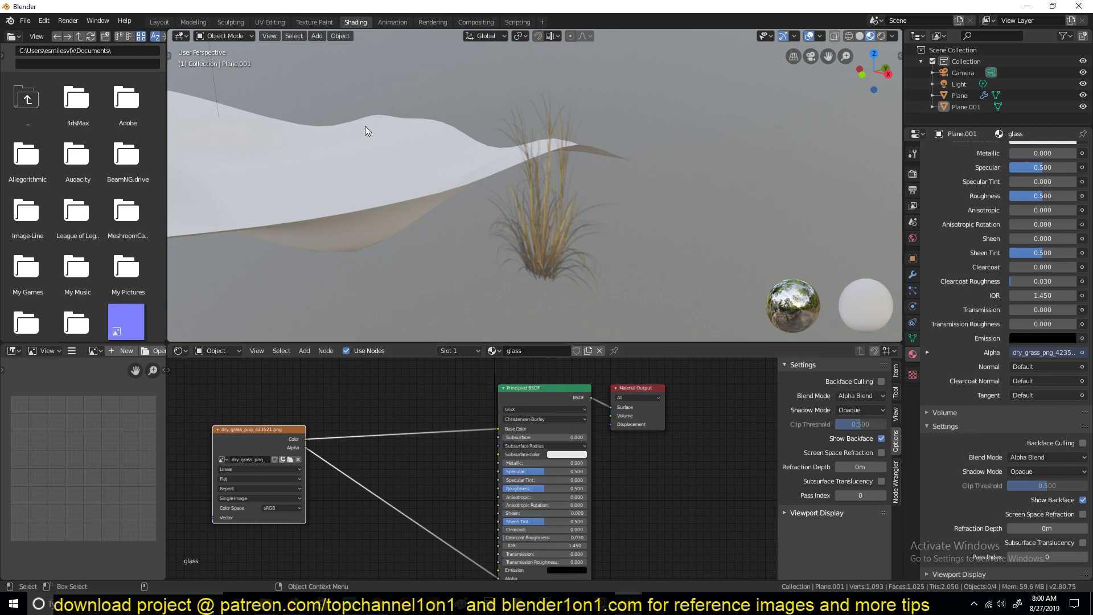
Duplicate the grass plane's face in place in Edit Mode and rotate the copy 90 degrees around Z to form a cross.
middle_drag(365, 125, 478, 177)
click(500, 182)
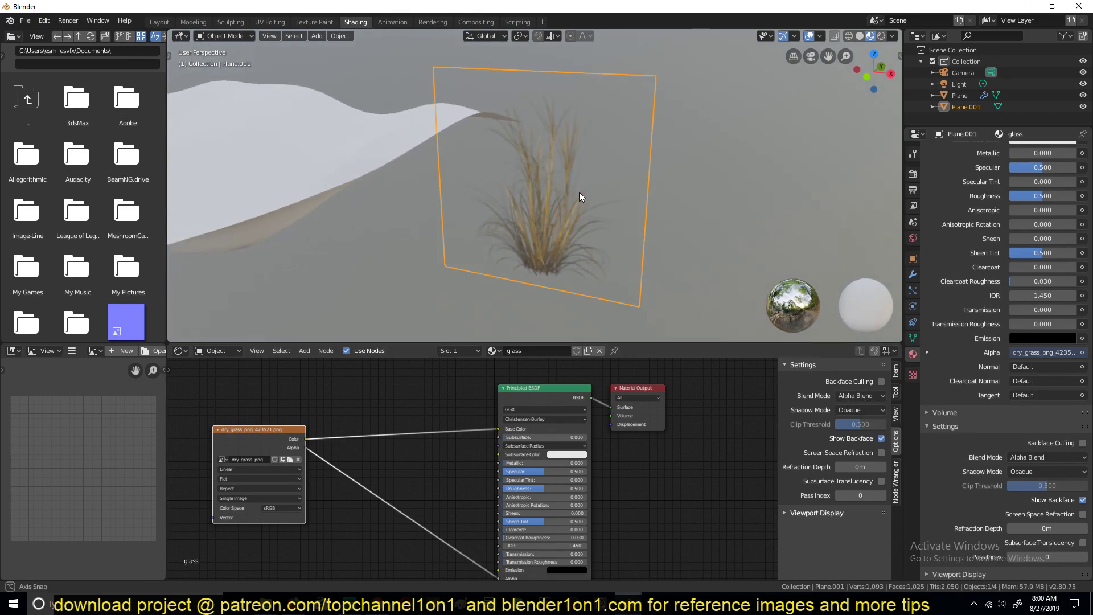
middle_drag(557, 193, 592, 194)
middle_drag(658, 185, 604, 222)
key(Tab)
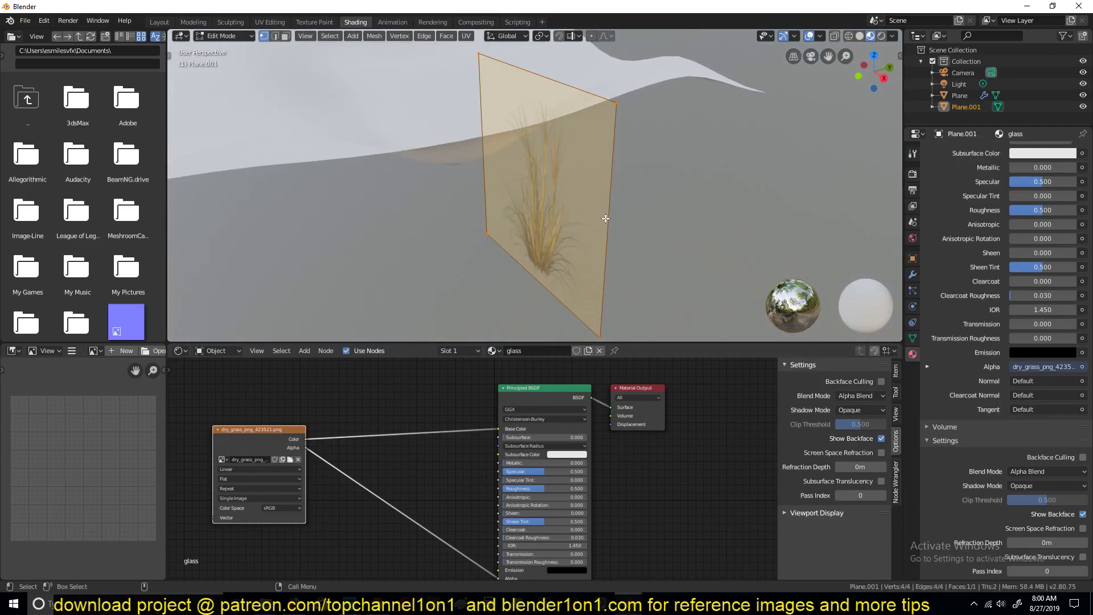
key(shift+d)
right_click(601, 180)
key(r)
key(z)
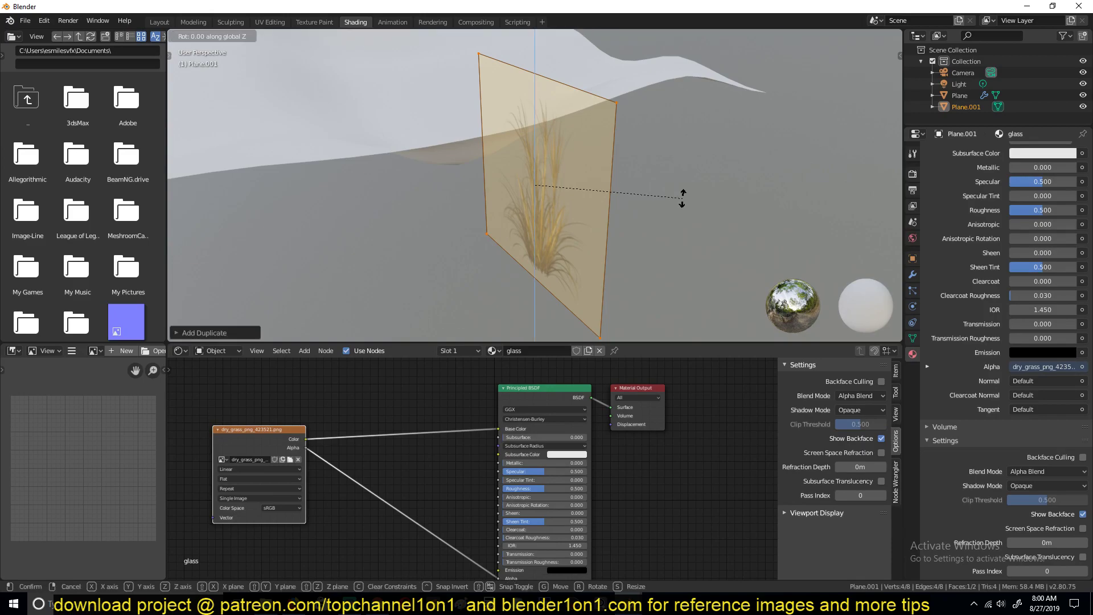
key(9)
key(0)
key(Return)
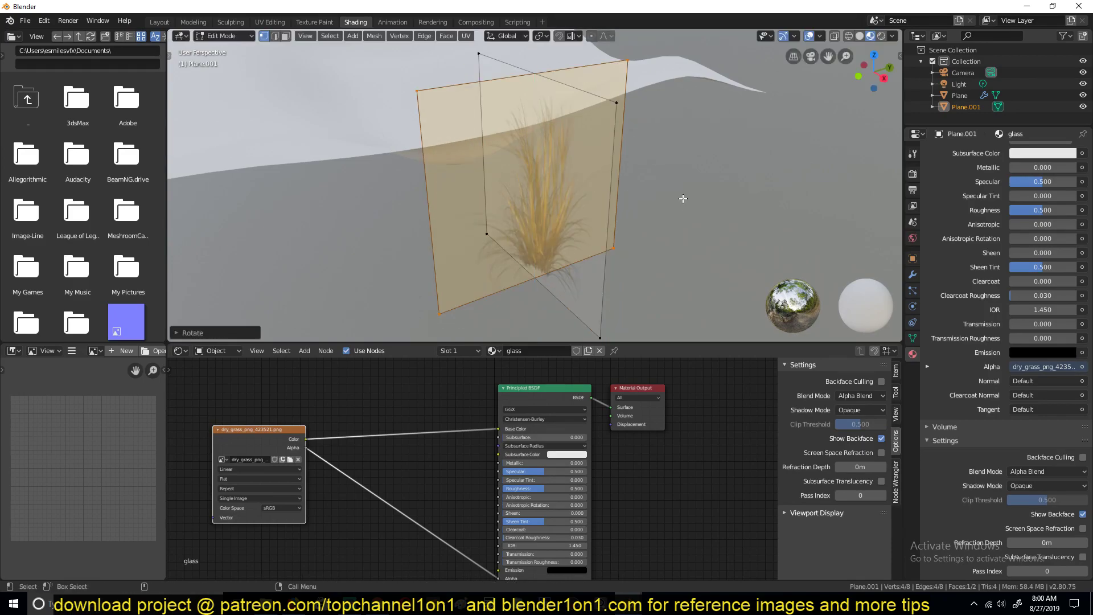
Return to Object Mode and examine the crossed grass planes from several sides.
key(Tab)
middle_drag(614, 220, 150, 188)
middle_drag(412, 155, 506, 210)
scroll(607, 209, up, 3)
scroll(609, 168, down, 3)
middle_drag(610, 168, 376, 131)
middle_drag(513, 150, 760, 150)
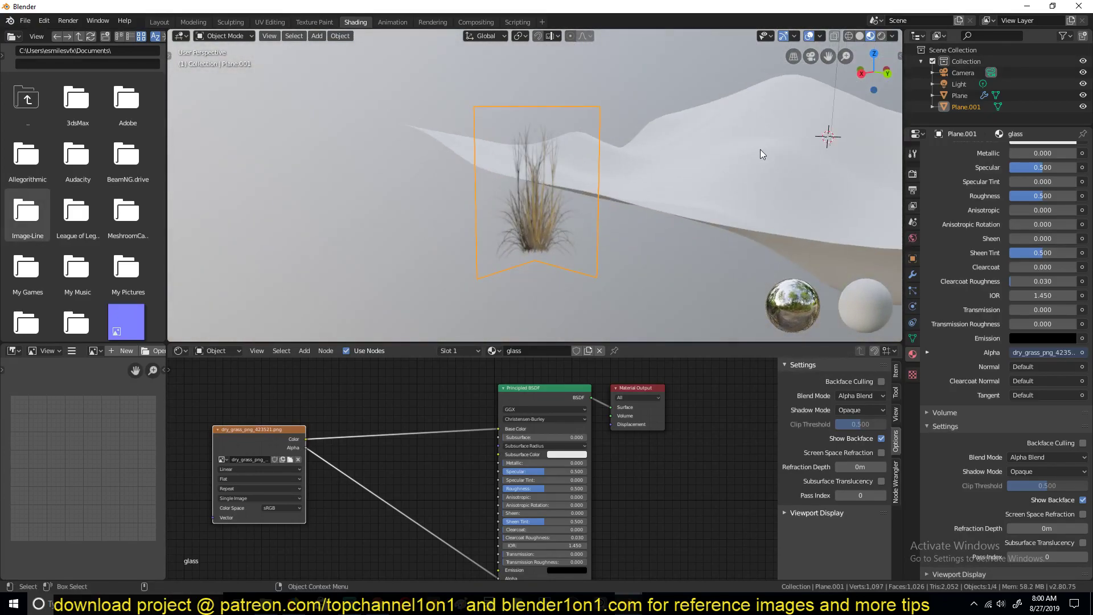
Switch to solid shading, select one bottom edge of the crossed grass planes in Edit Mode and snap the 3D cursor to it.
key(z)
click(873, 152)
click(614, 174)
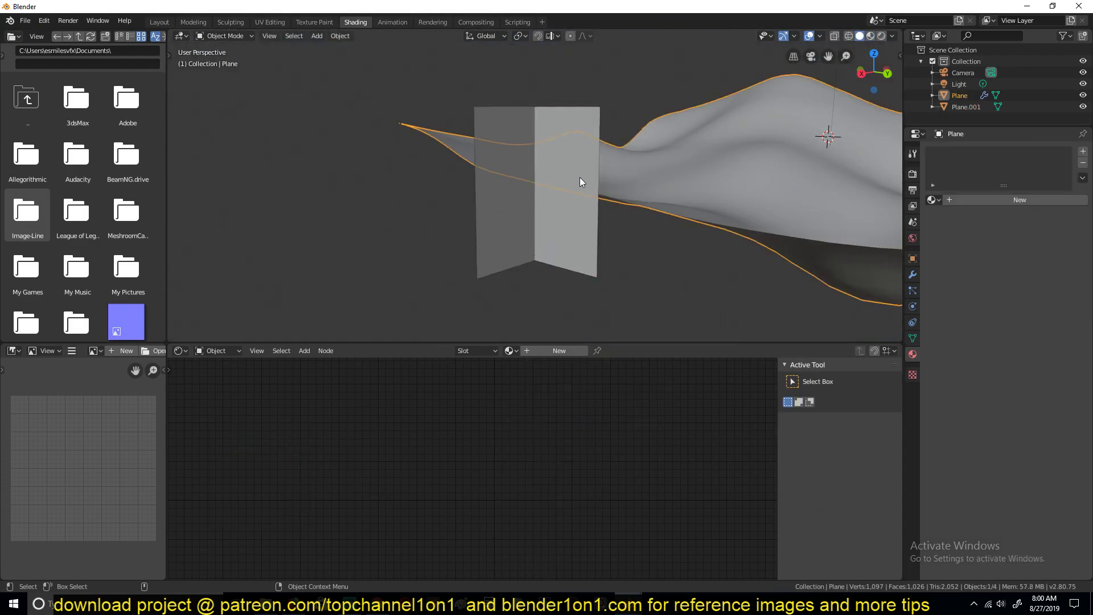
click(580, 176)
key(Tab)
key(a)
middle_drag(448, 151, 579, 268)
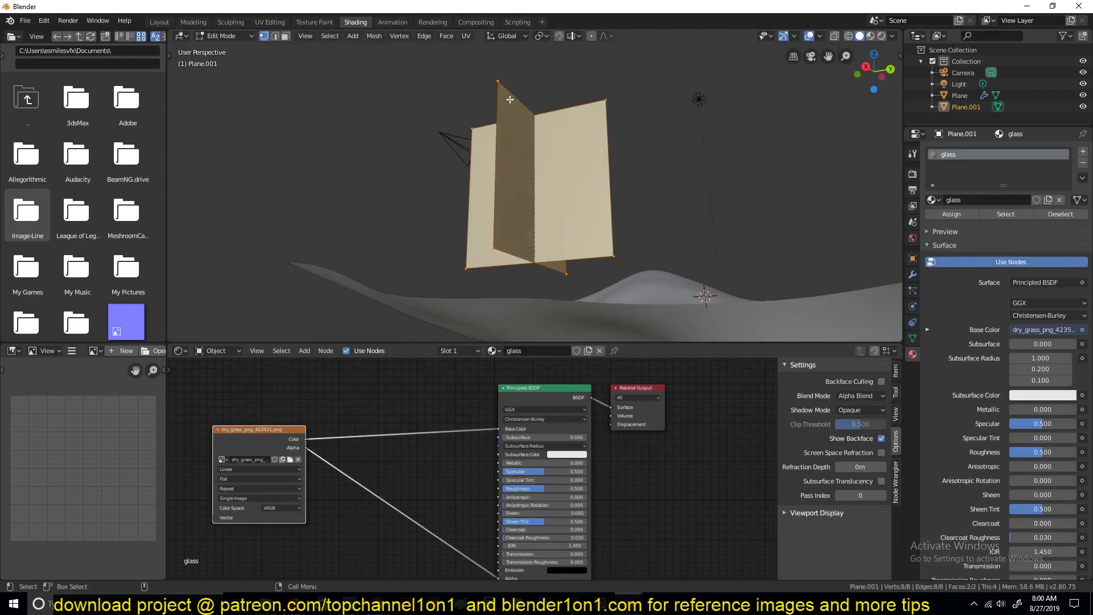
key(2)
click(579, 268)
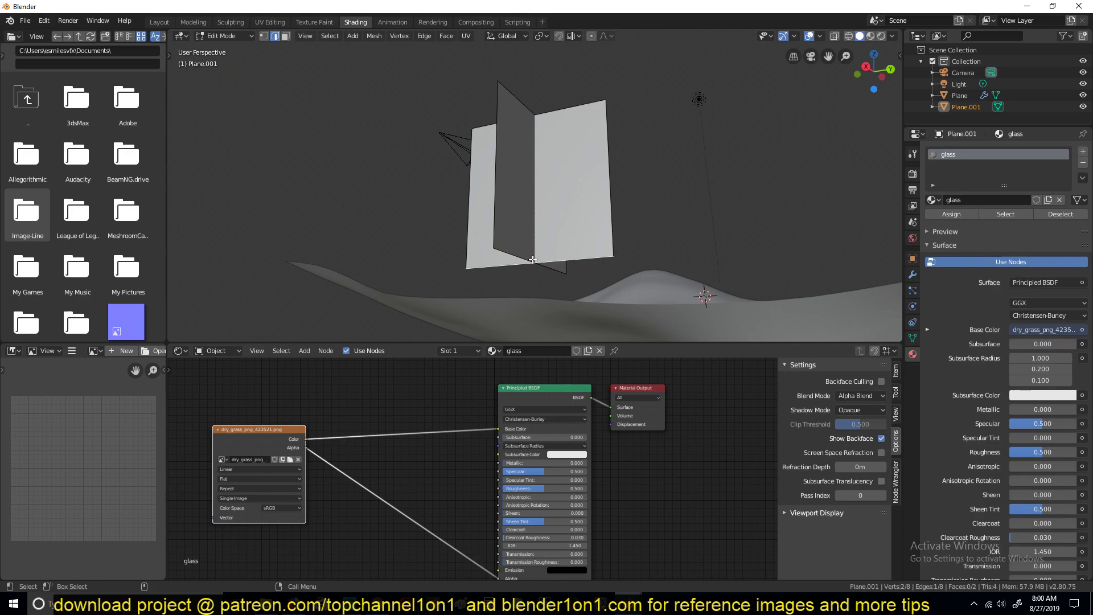
key(shift+s)
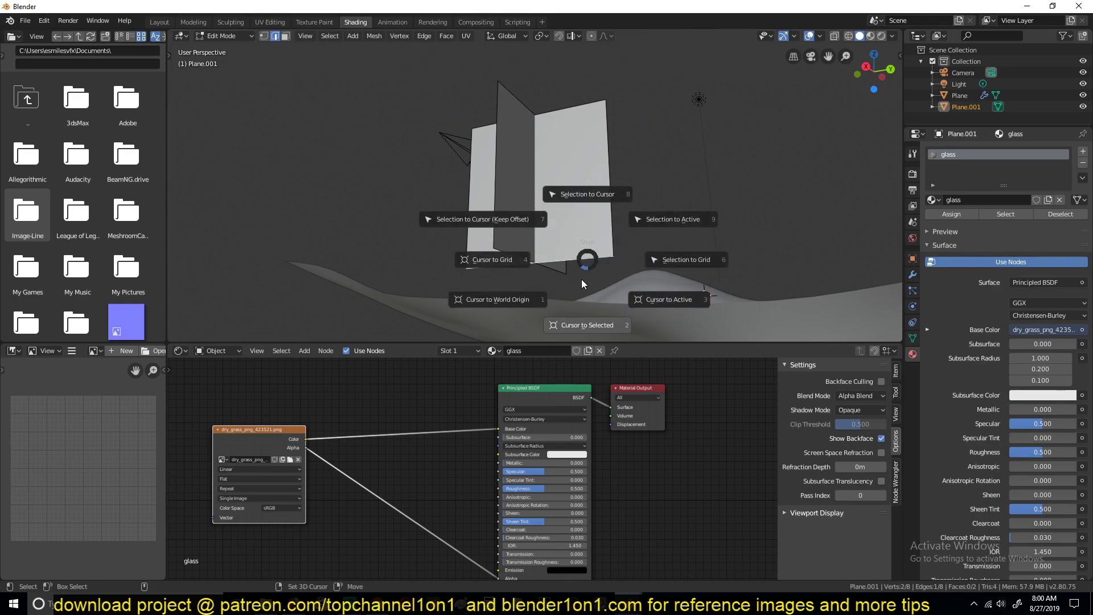
click(584, 327)
Set the crossed planes' origin to the 3D cursor in Object Mode and return the viewport to LookDev shading.
key(Tab)
right_click(562, 168)
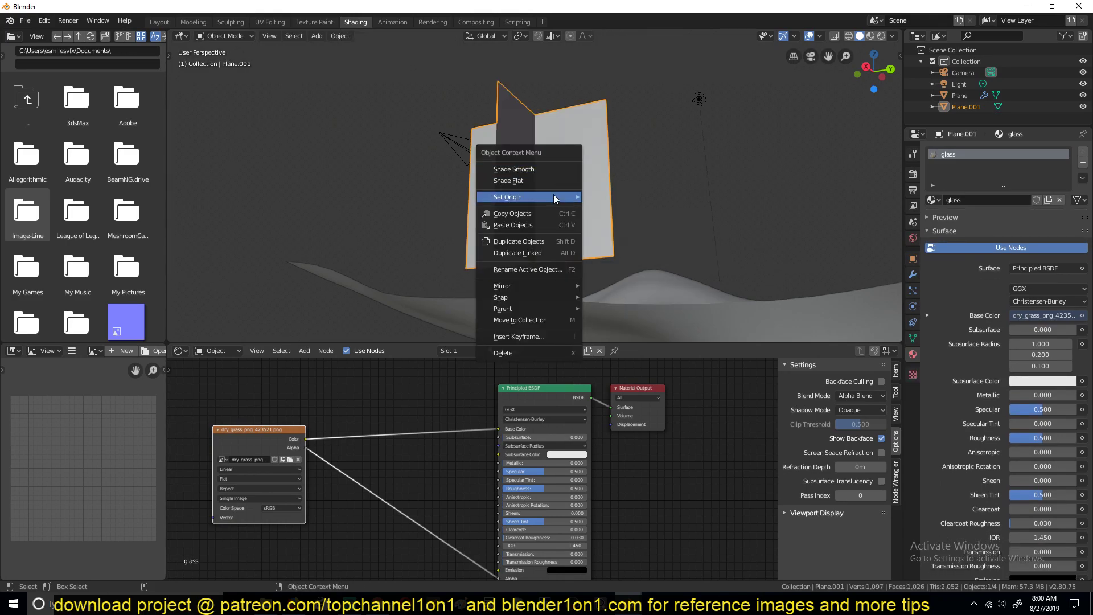
mouse_move(553, 196)
click(651, 222)
middle_drag(651, 224, 606, 222)
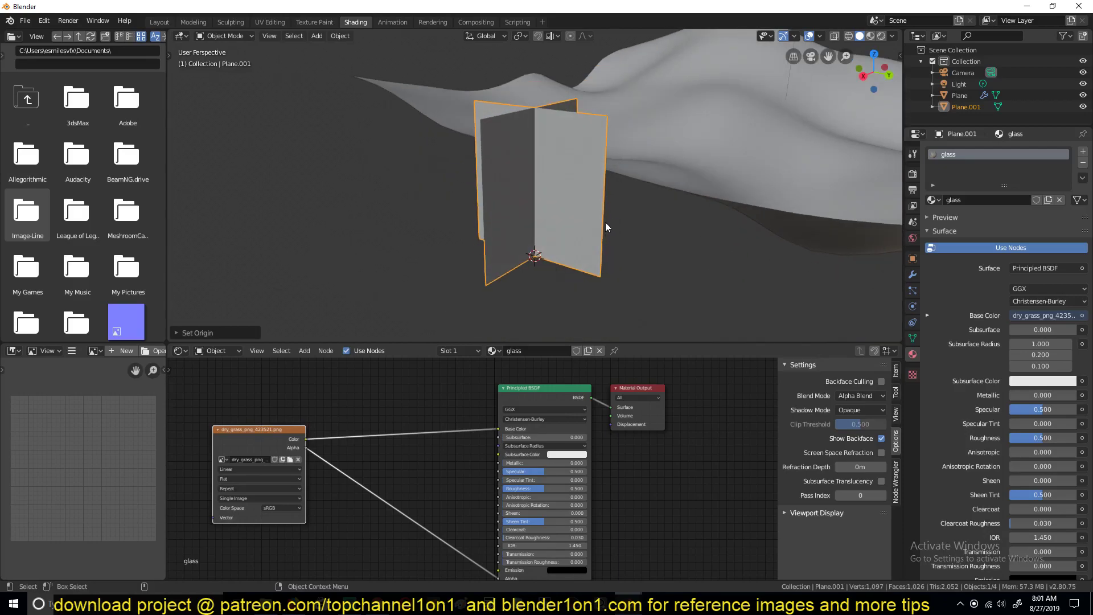
key(r)
right_click(593, 188)
key(z)
click(749, 234)
click(871, 37)
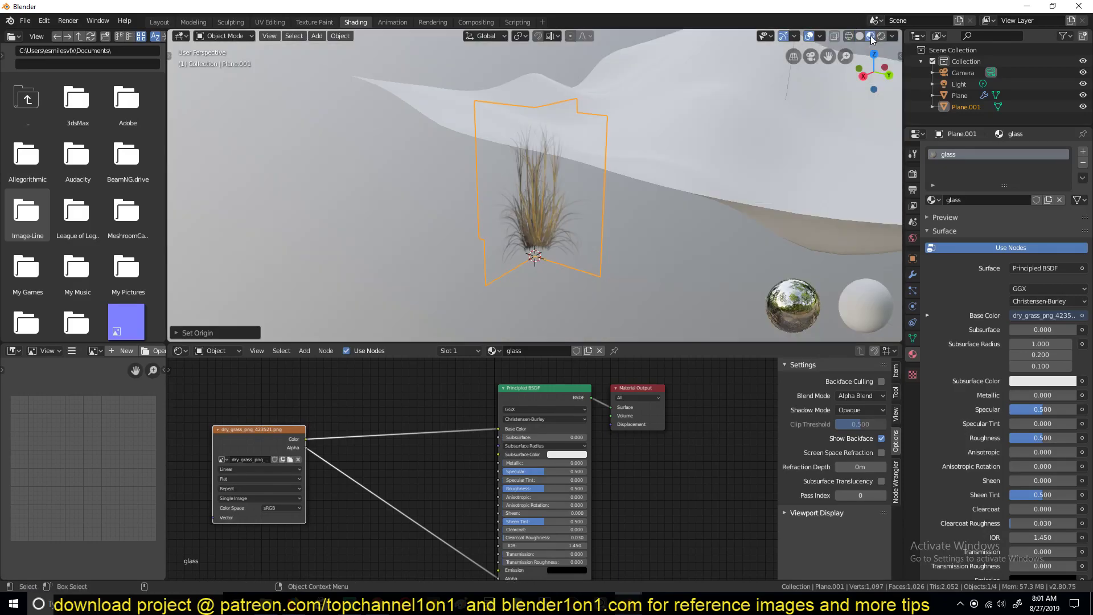
Add a particle system to the terrain plane and set its type to Hair.
click(619, 158)
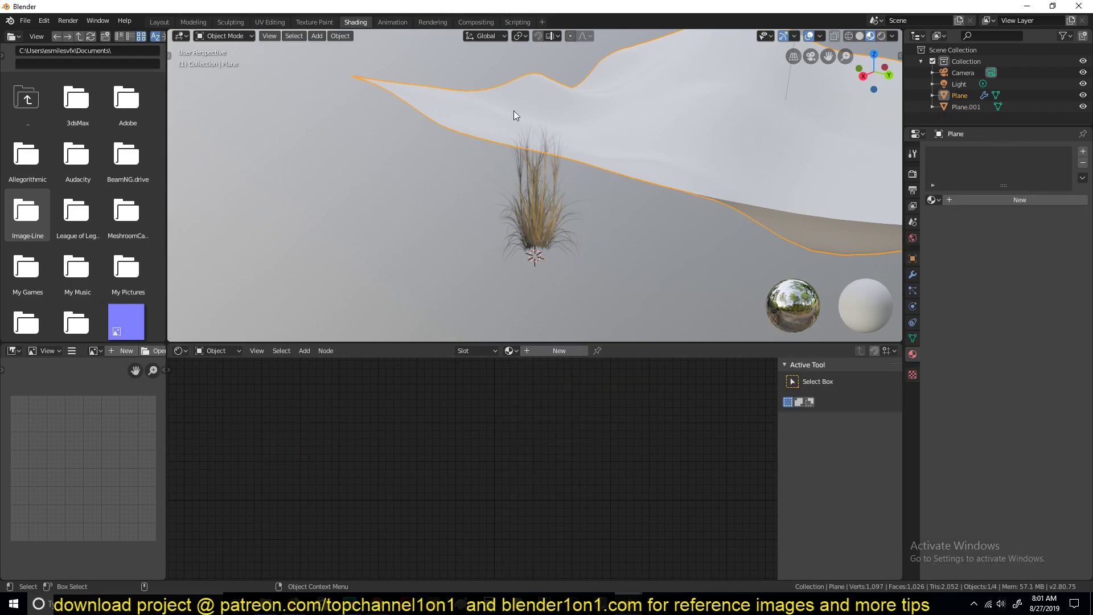
middle_drag(514, 110, 548, 163)
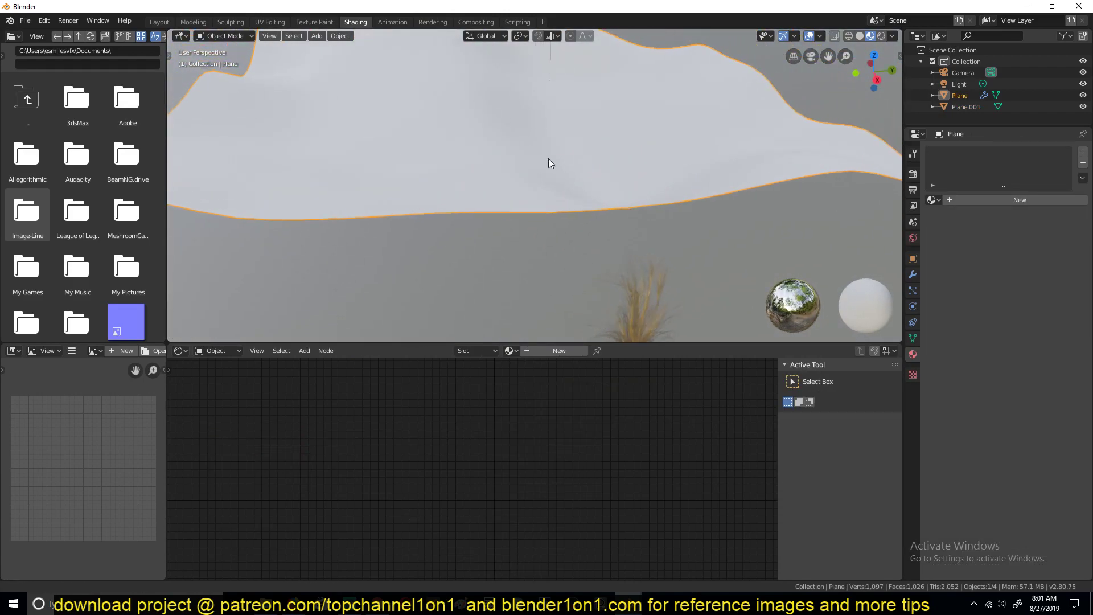
scroll(563, 171, down, 4)
scroll(554, 167, up, 2)
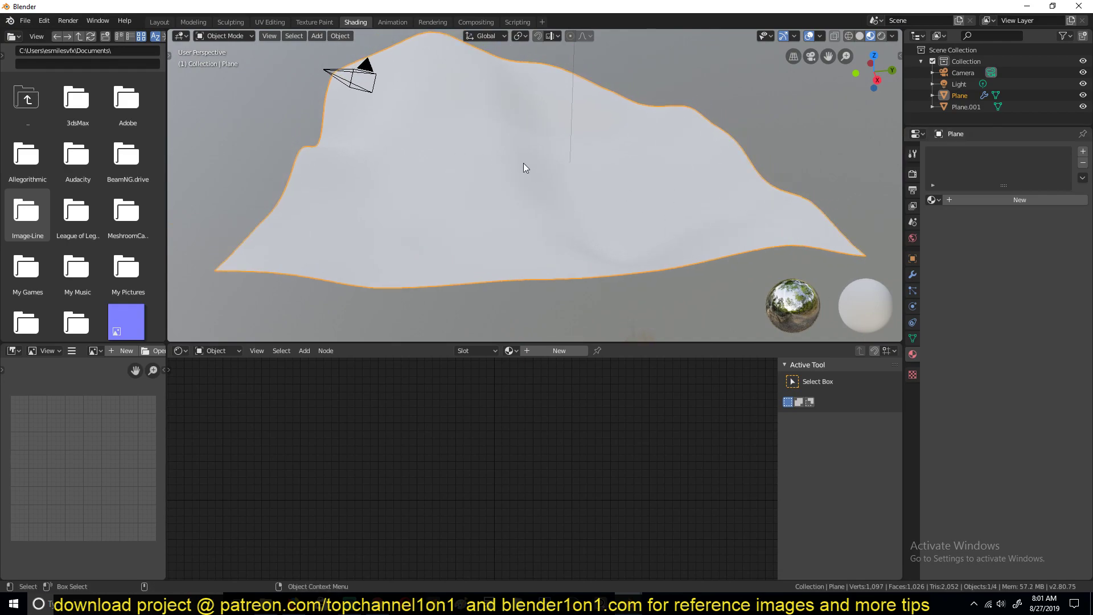
click(913, 291)
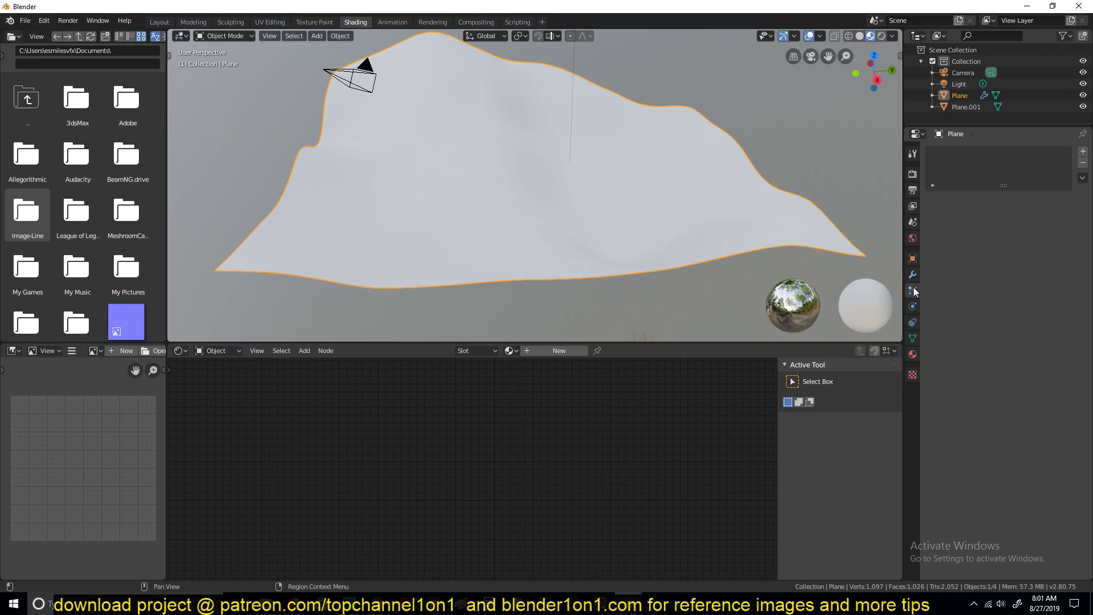
click(1084, 152)
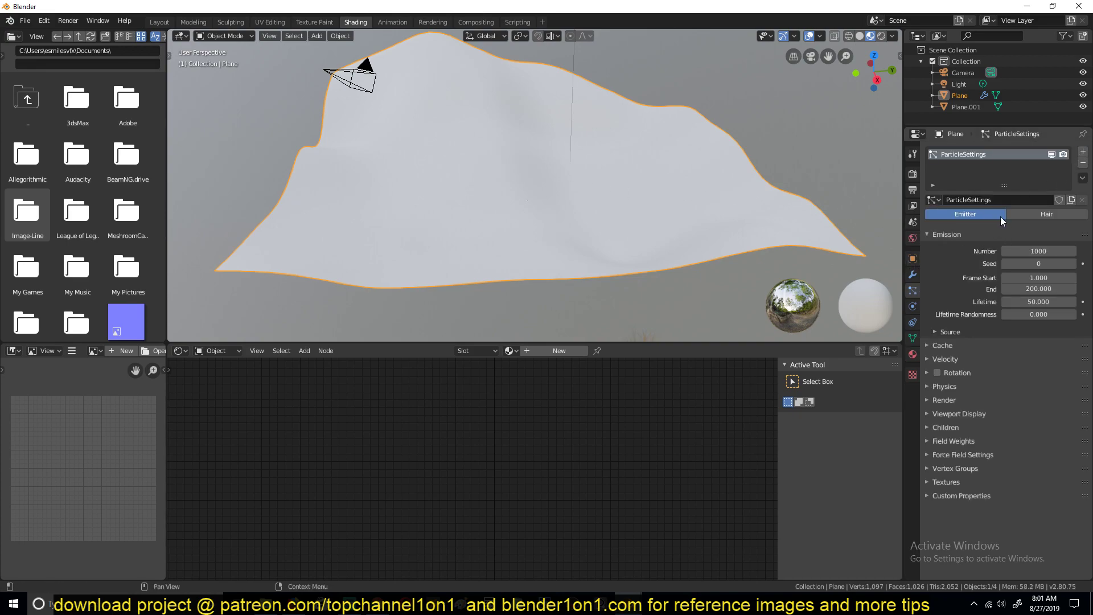
click(1046, 214)
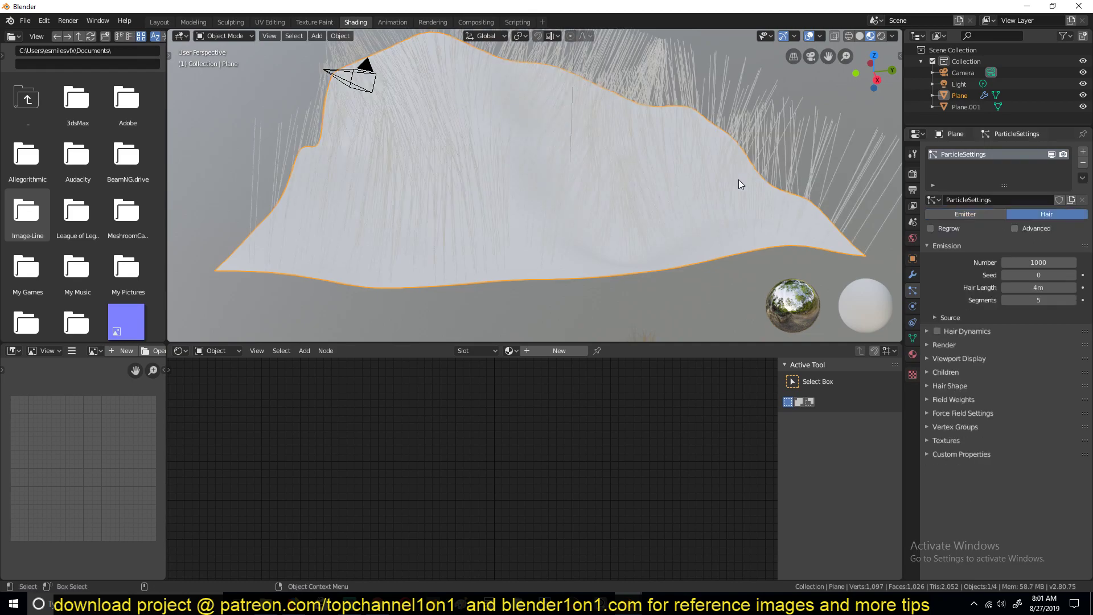
Render the terrain's hair particles as Object, using the crossed grass planes (Plane.001) as the instance object.
click(951, 344)
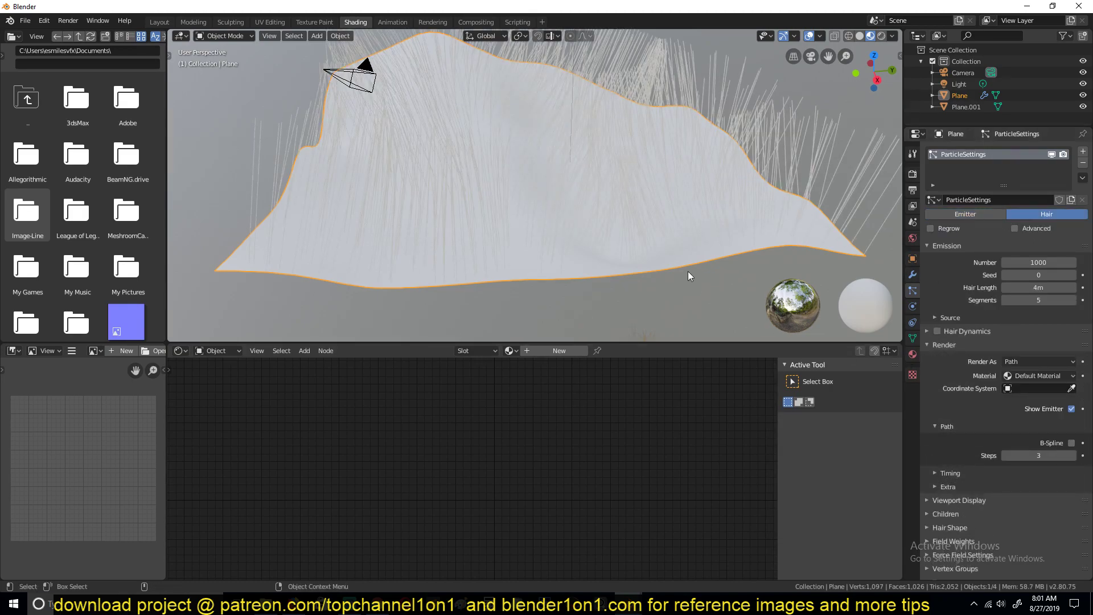
middle_drag(688, 271, 683, 217)
click(1022, 361)
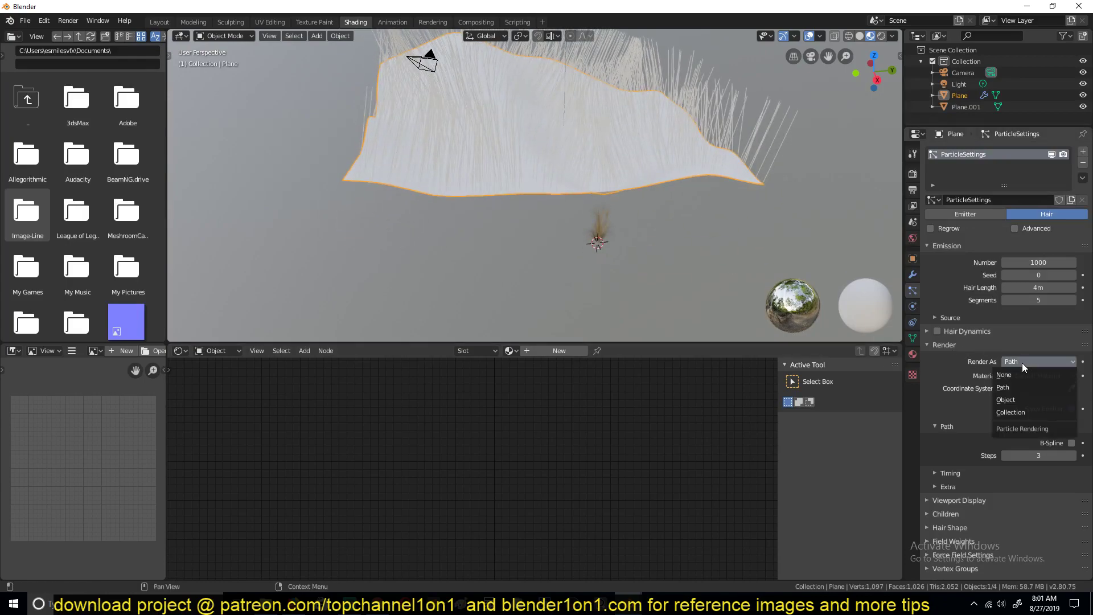
click(1019, 399)
click(1071, 444)
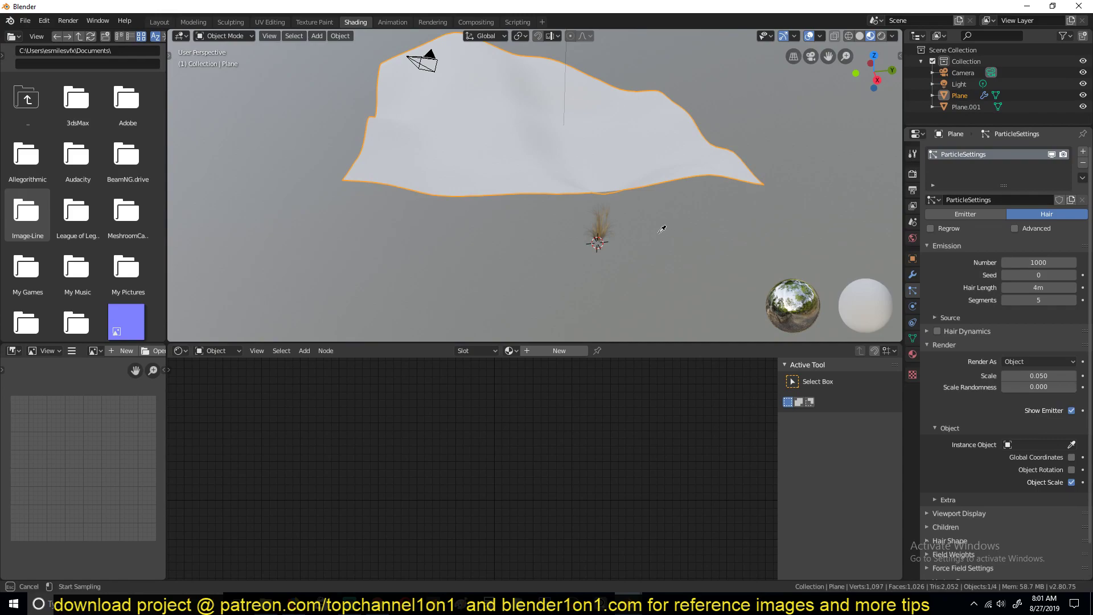
click(599, 228)
Examine the size and distribution of the grass clumps across the terrain.
scroll(630, 247, up, 3)
middle_drag(662, 188, 248, 141)
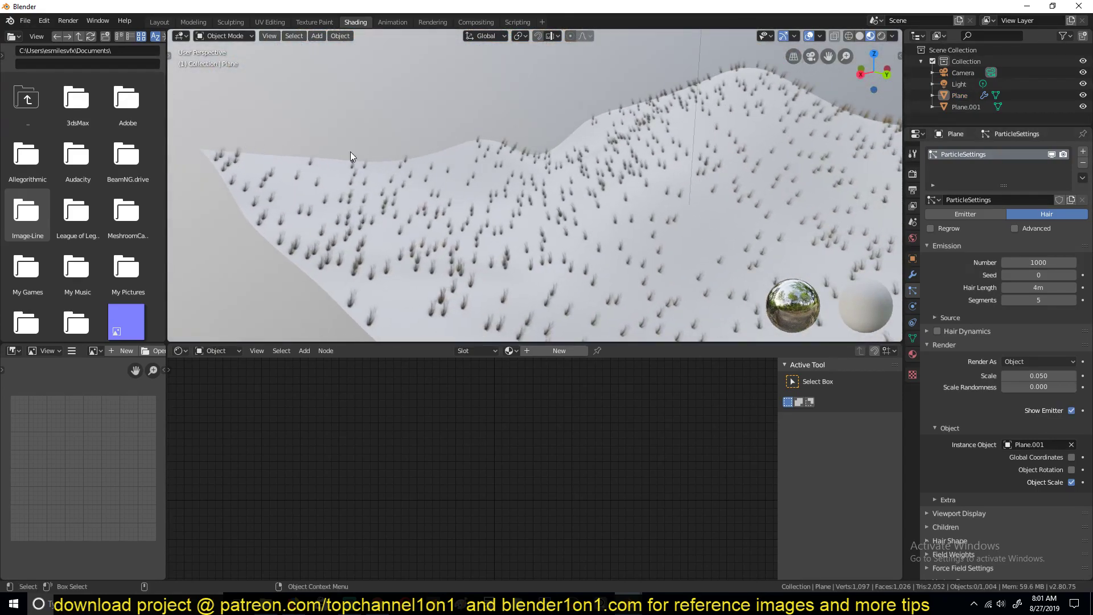
scroll(507, 180, up, 3)
shift+middle_drag(531, 197, 544, 124)
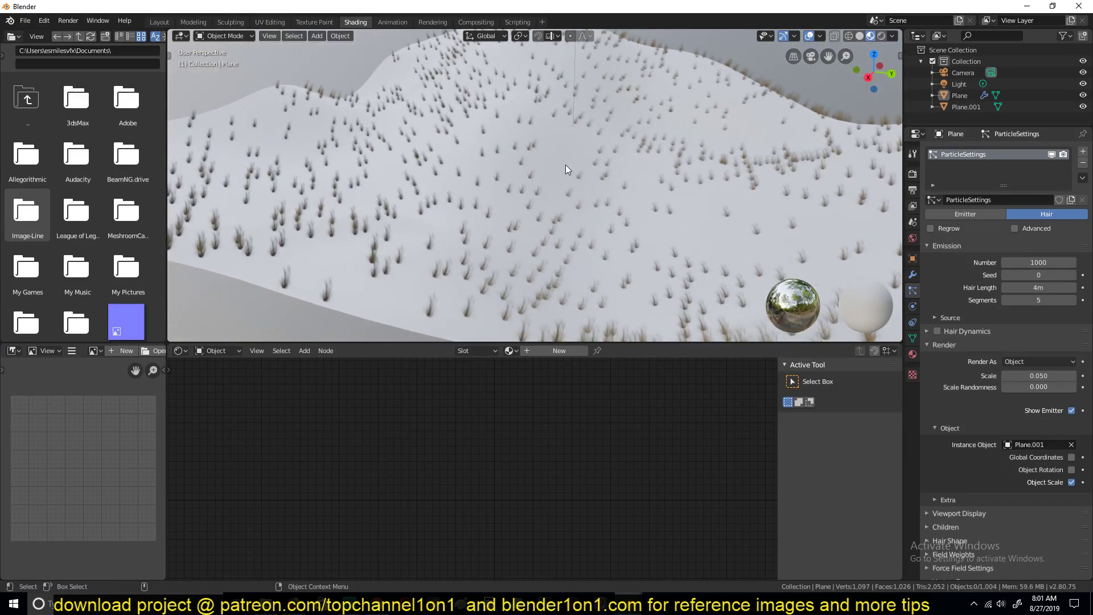
middle_drag(565, 165, 587, 172)
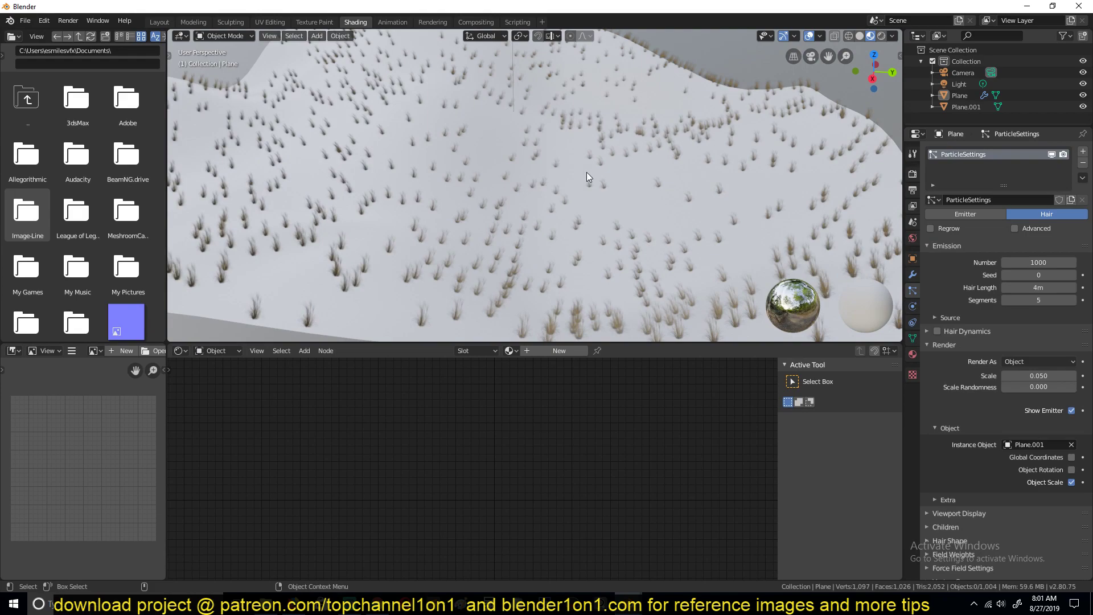
scroll(583, 175, up, 3)
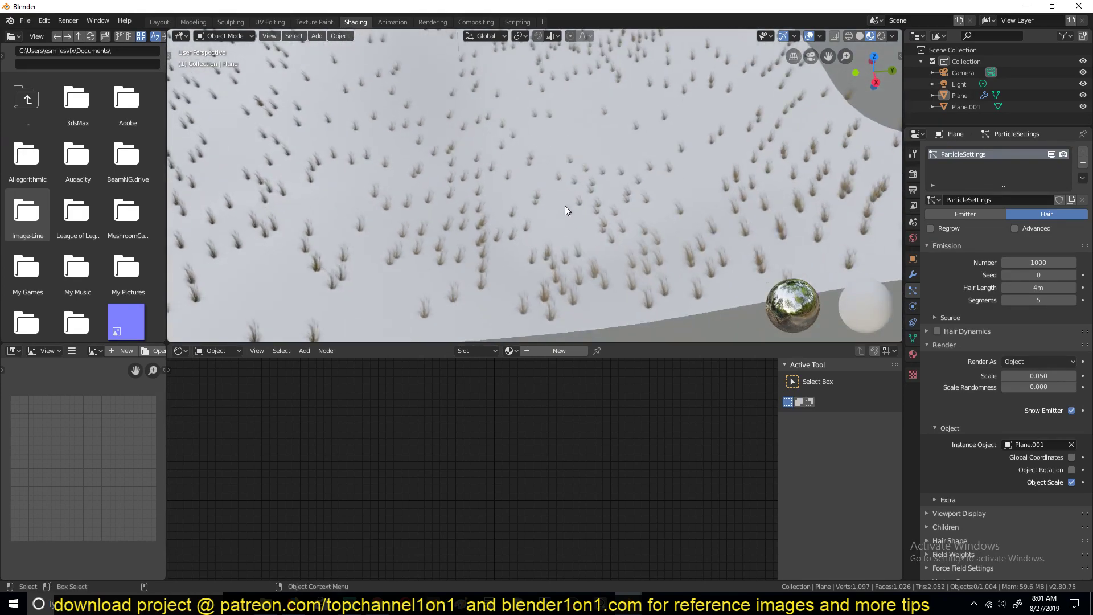
middle_drag(550, 204, 576, 215)
scroll(569, 195, down, 4)
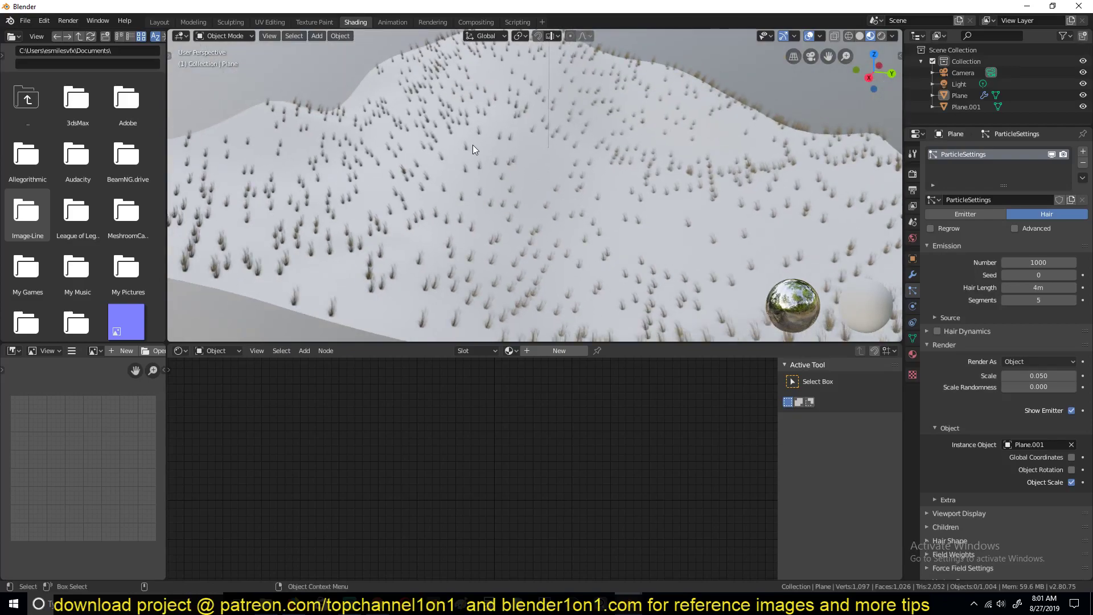
Set the grass particles' render scale to 0.110 and enable the Advanced hair settings.
click(1038, 376)
text(0.2)
key(Return)
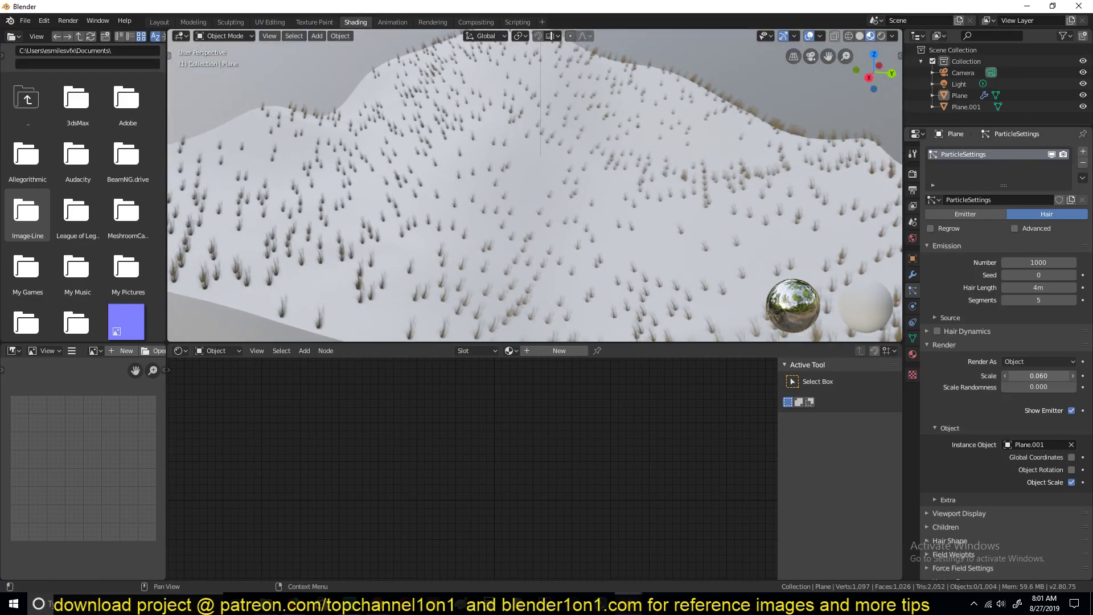
drag(1038, 376, 1014, 376)
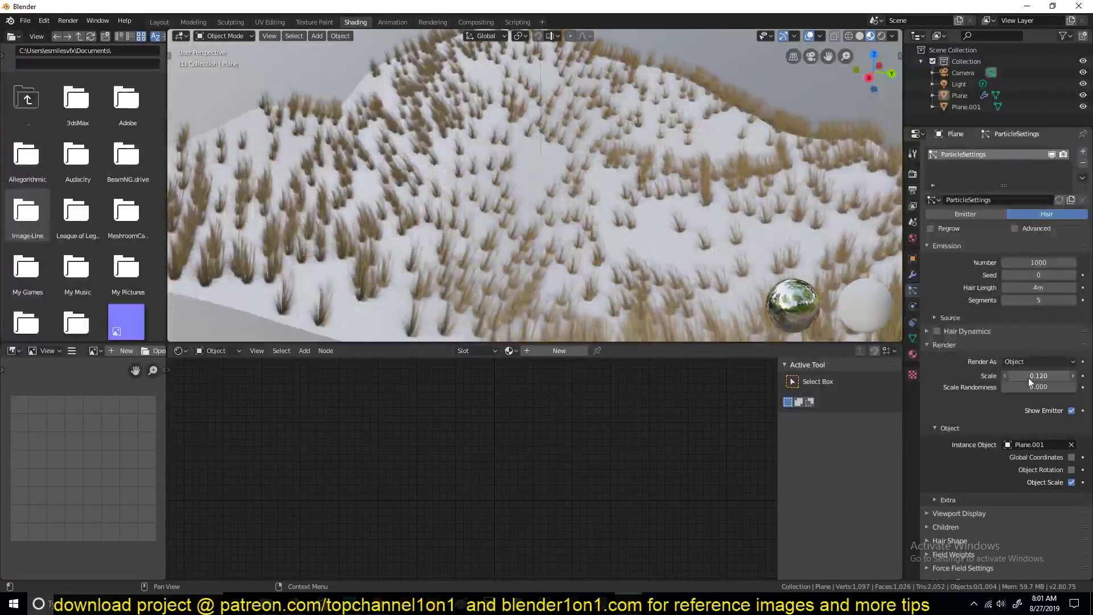
click(1016, 227)
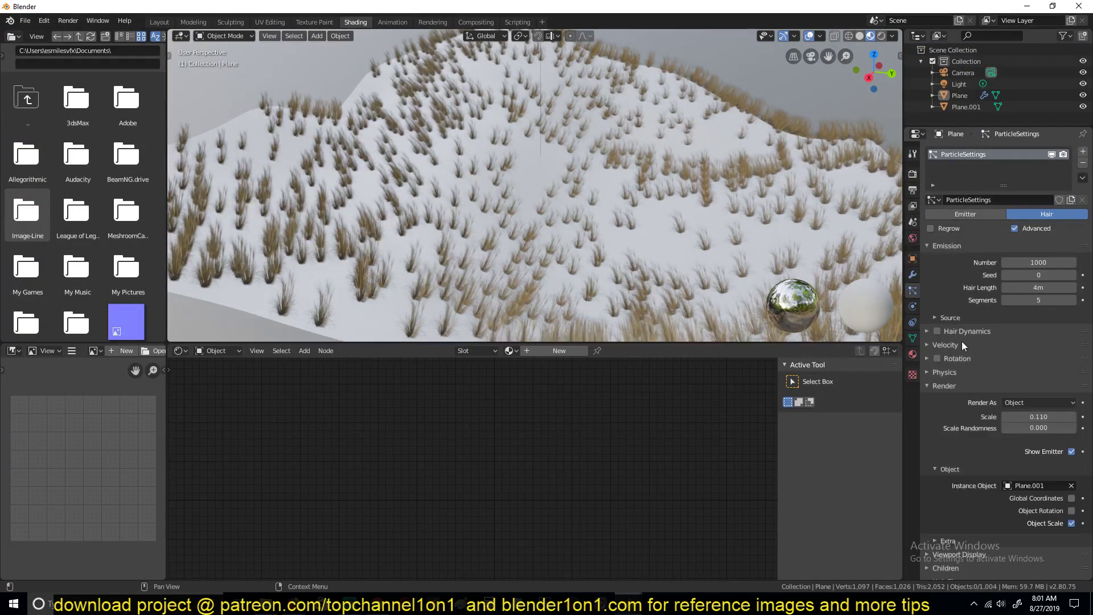
Set the grass particles' normal velocity to 1.46 m/s, tangent to 0.1 m/s, tangent phase to 0.284 and velocity randomize to 0.150.
click(958, 347)
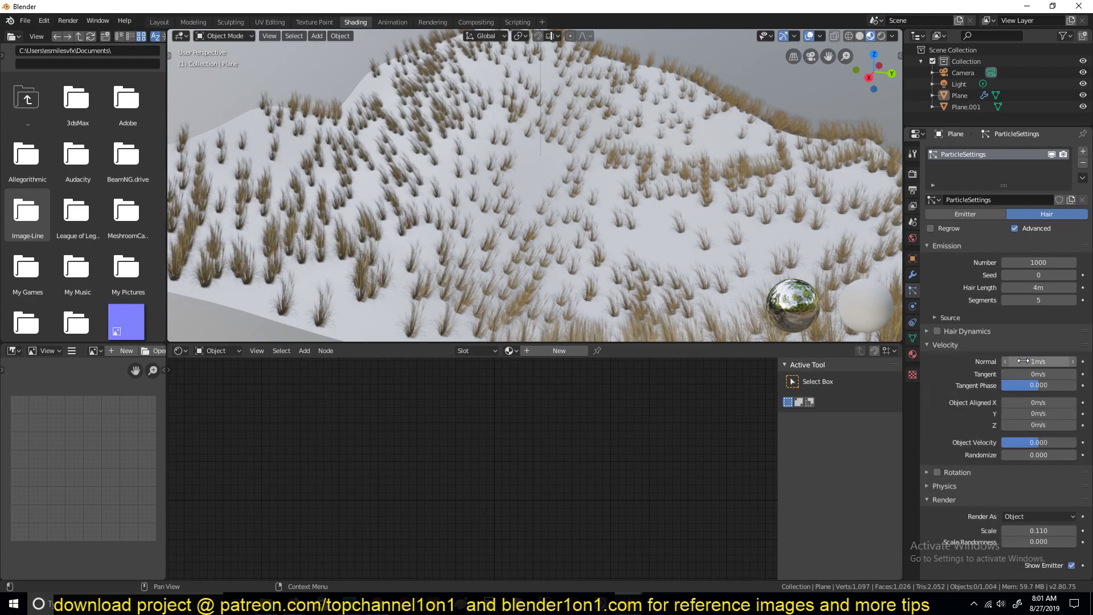
drag(1030, 361, 1062, 386)
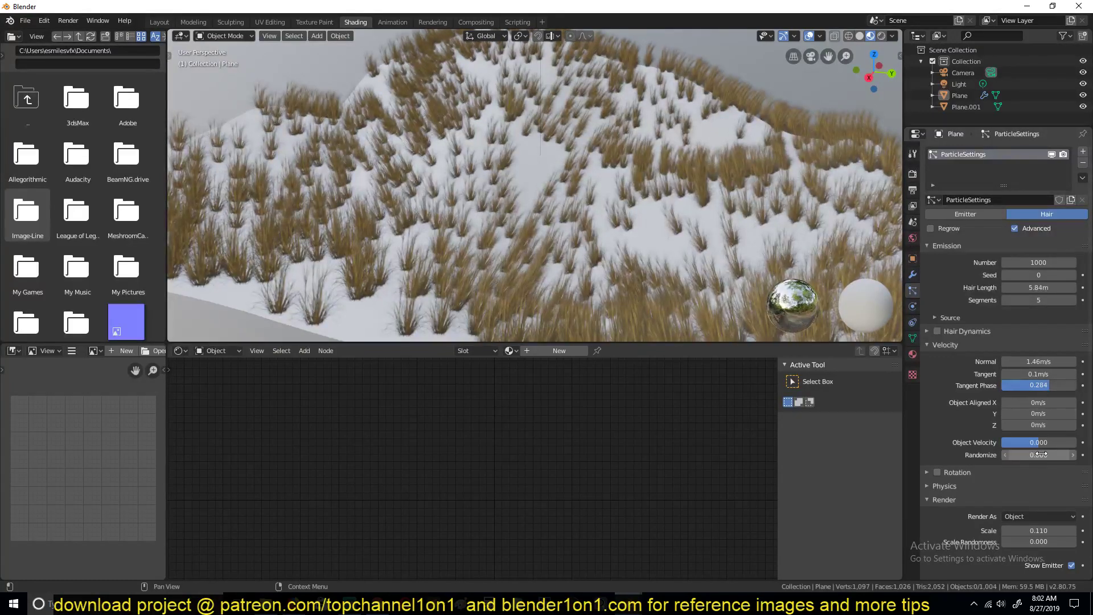
drag(1036, 454, 1043, 455)
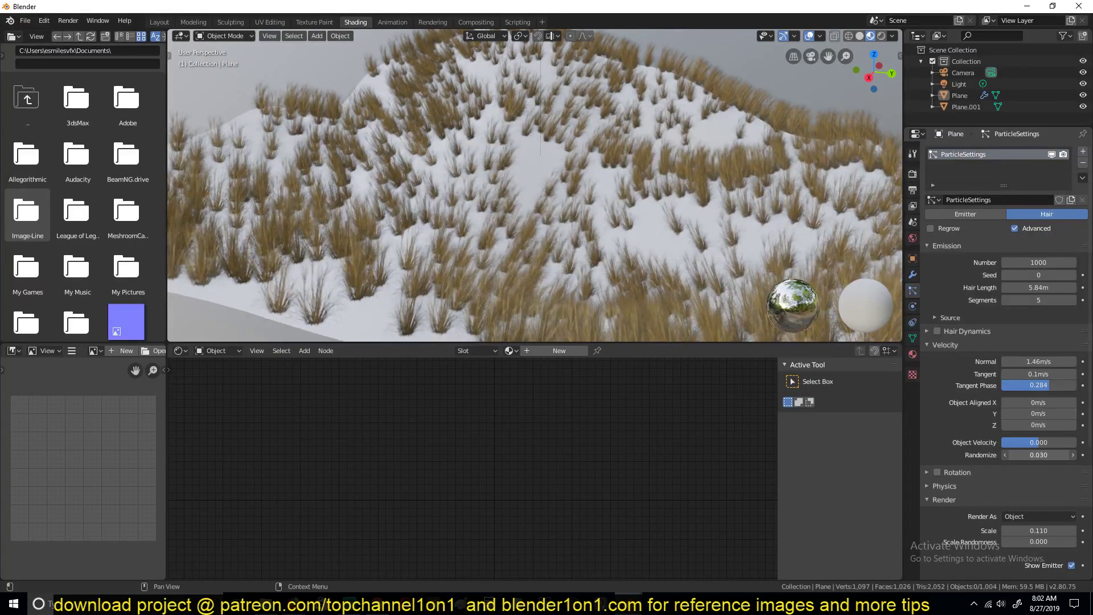
drag(1043, 455, 1048, 455)
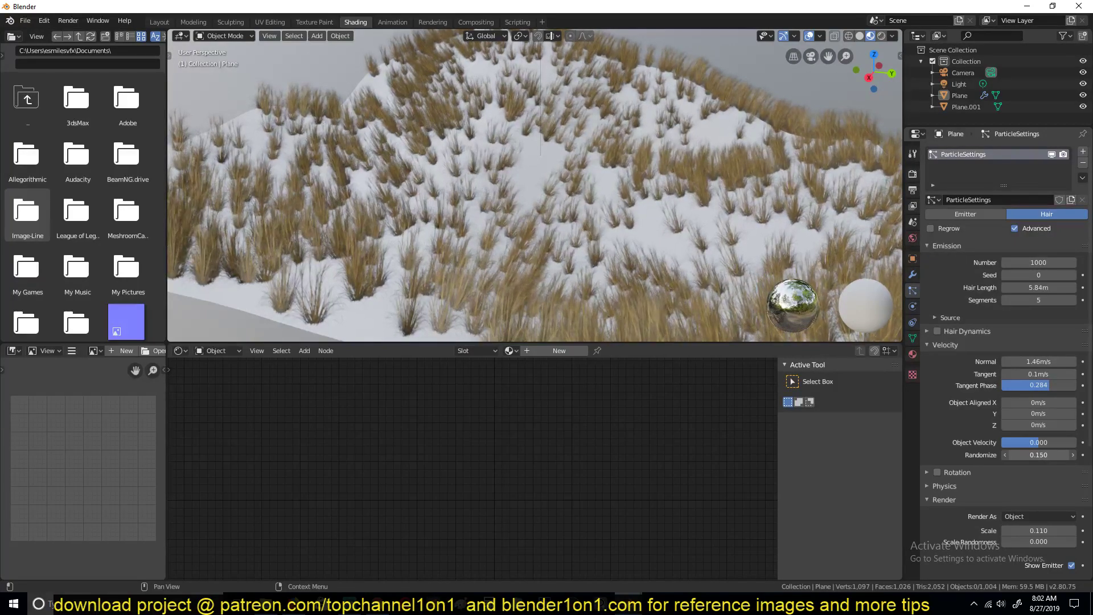
Enable rotation on the grass particles with a phase of 0.448 and a randomize phase of 0.463.
scroll(1019, 436, down, 1)
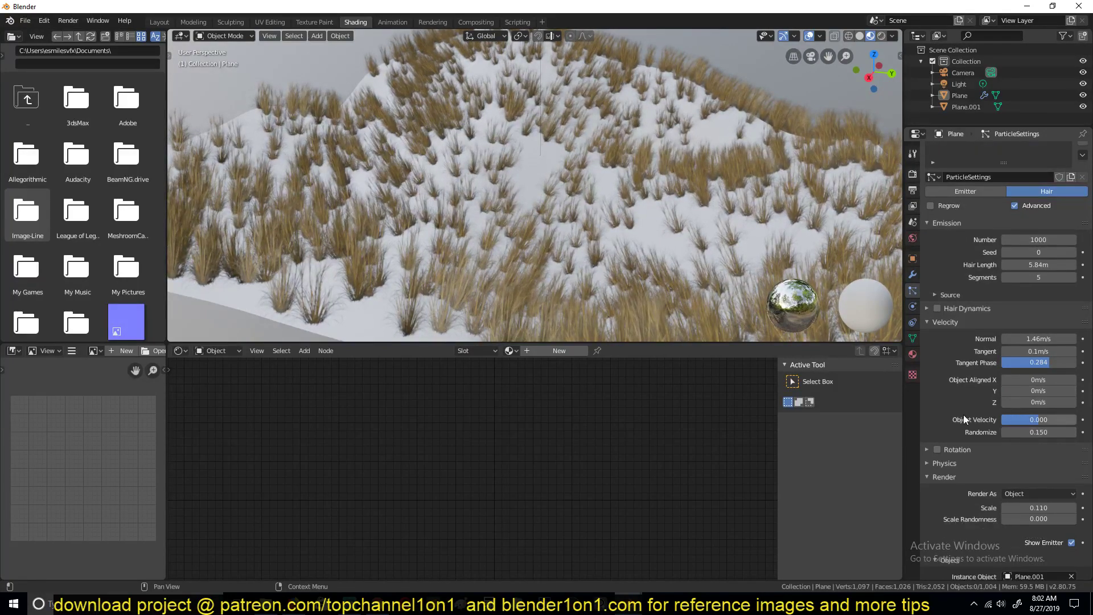
click(965, 452)
click(937, 450)
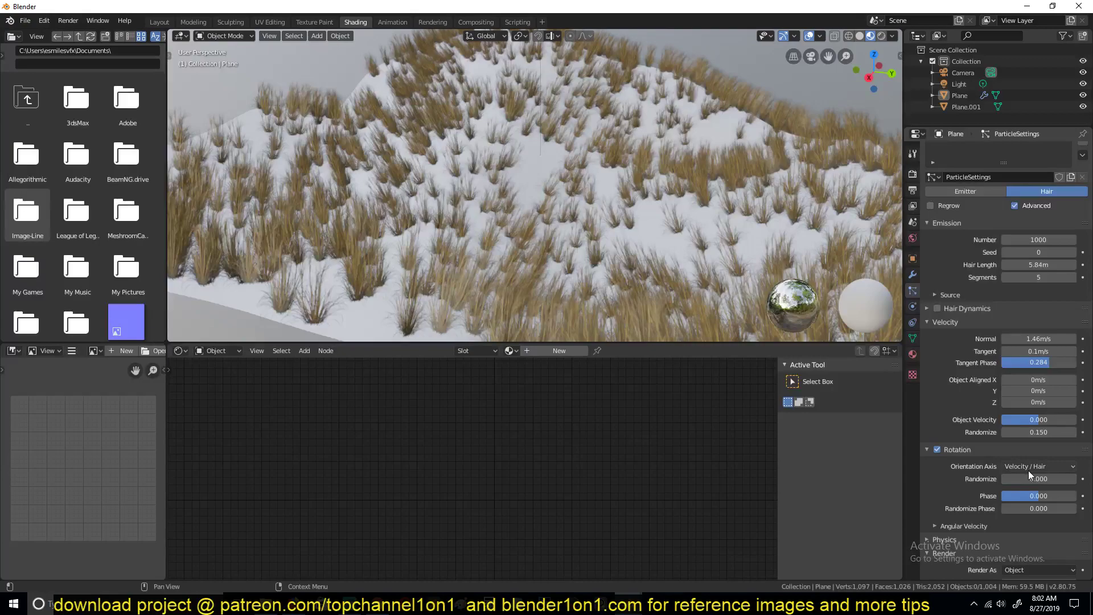
drag(1041, 500, 1046, 500)
middle_drag(663, 219, 769, 268)
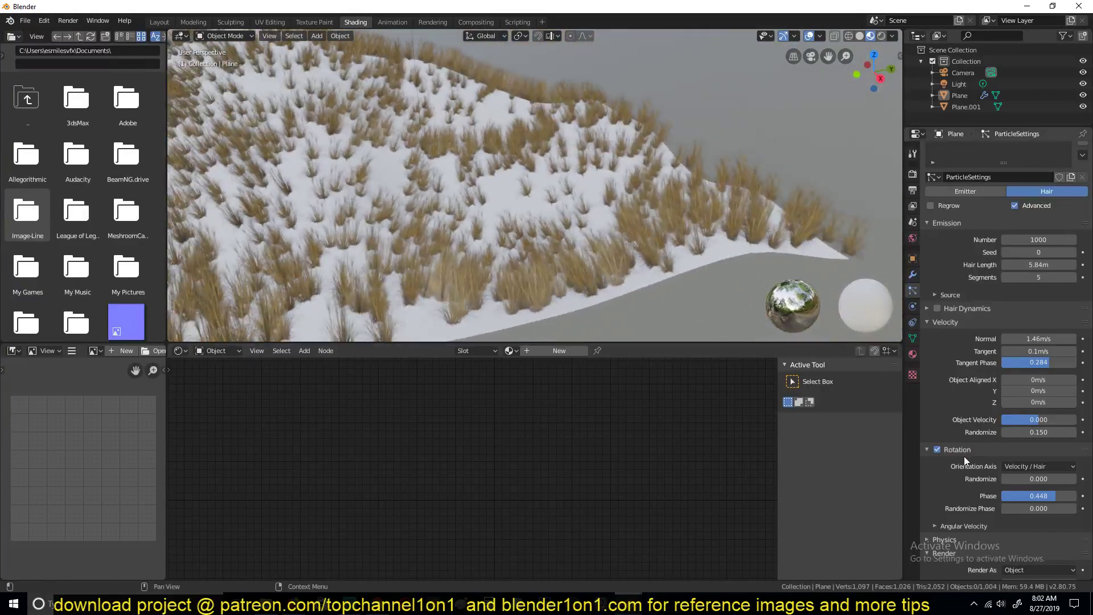
drag(1038, 508, 1048, 508)
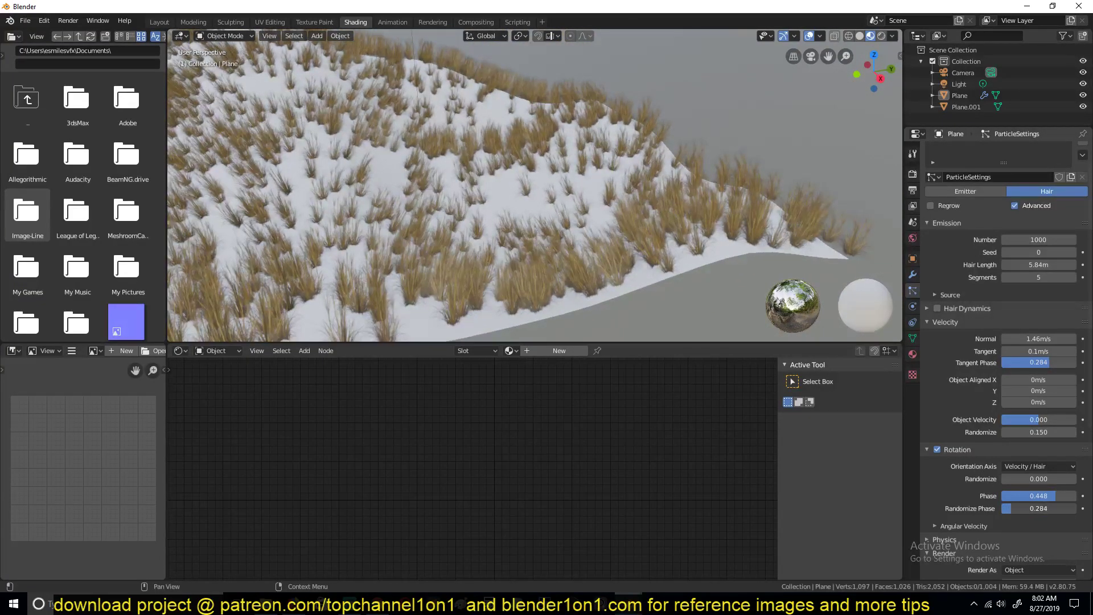
middle_drag(538, 257, 684, 194)
scroll(950, 260, down, 4)
scroll(962, 193, up, 5)
middle_drag(428, 166, 406, 136)
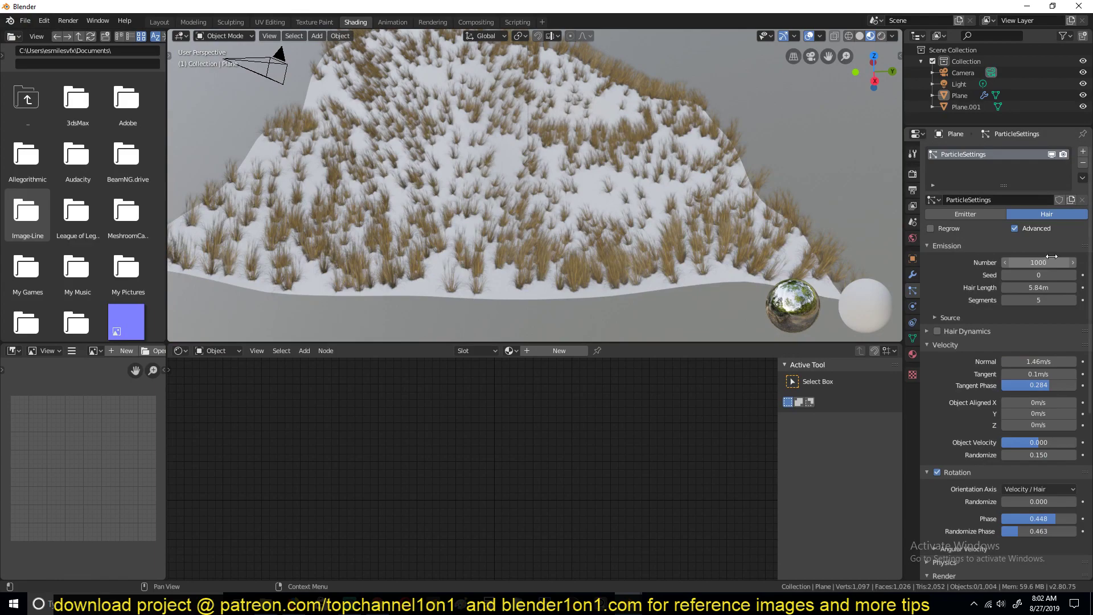
Increase the grass particles' render scale to 0.190 for denser coverage of the terrain.
scroll(996, 351, down, 10)
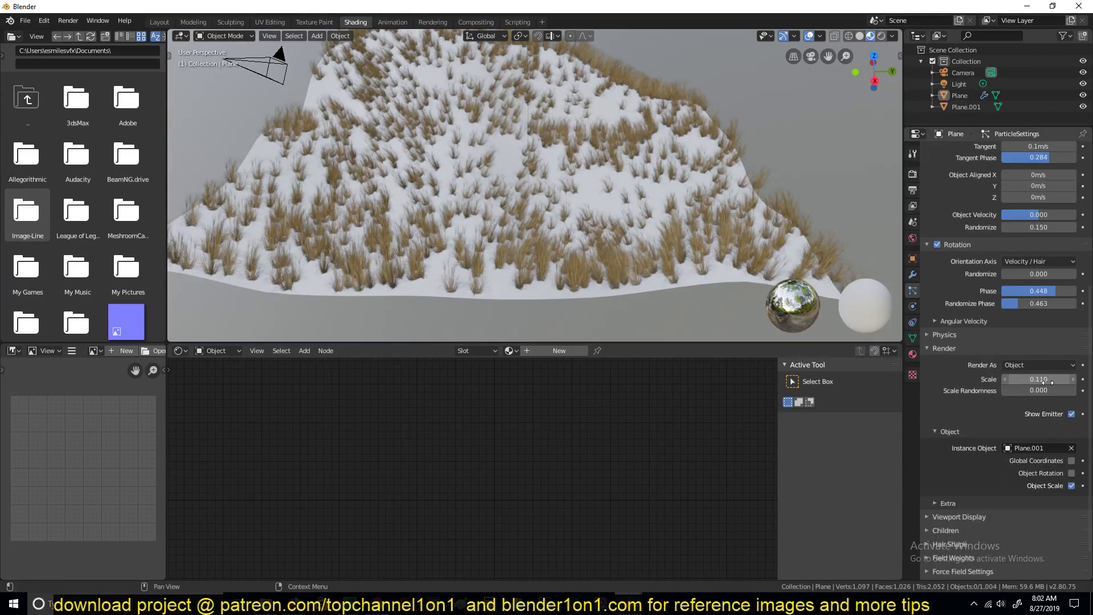
drag(1048, 382, 1087, 382)
middle_drag(703, 177, 548, 153)
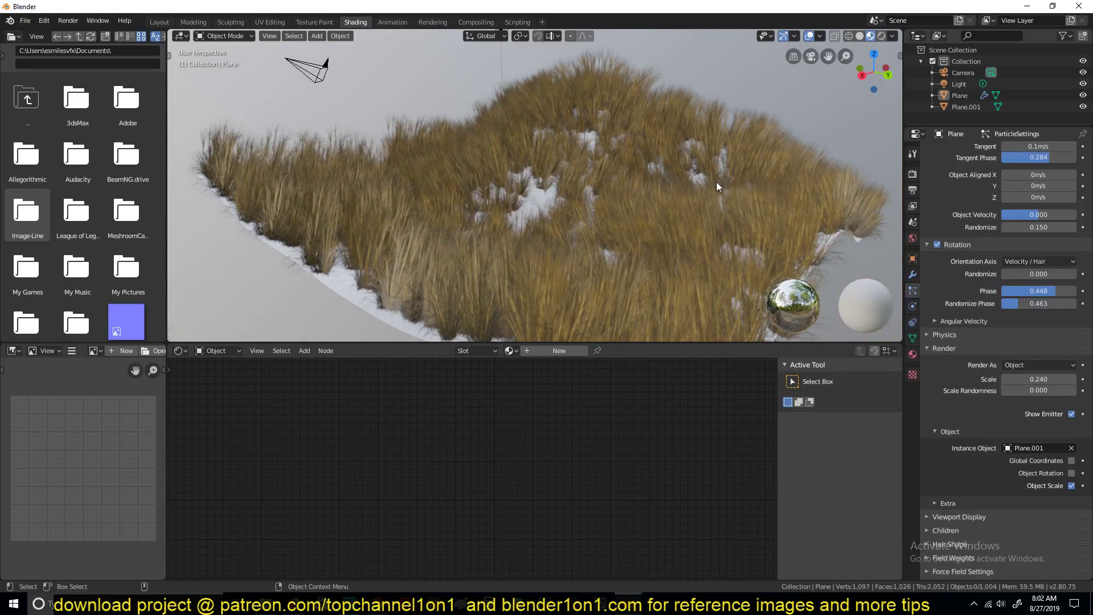
scroll(982, 248, up, 4)
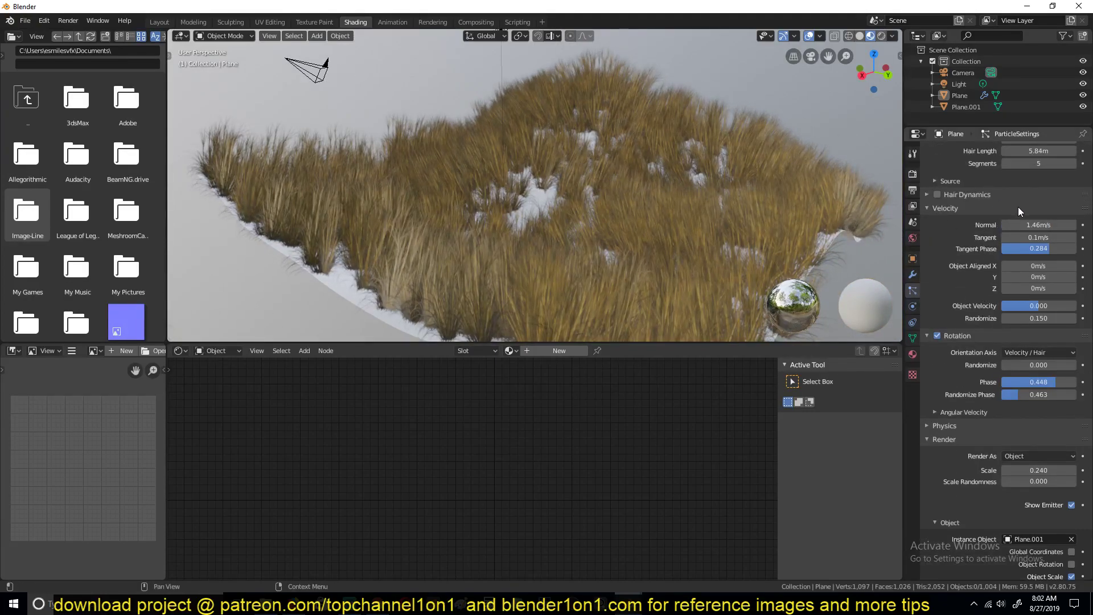
scroll(1018, 210, up, 1)
scroll(1018, 200, down, 4)
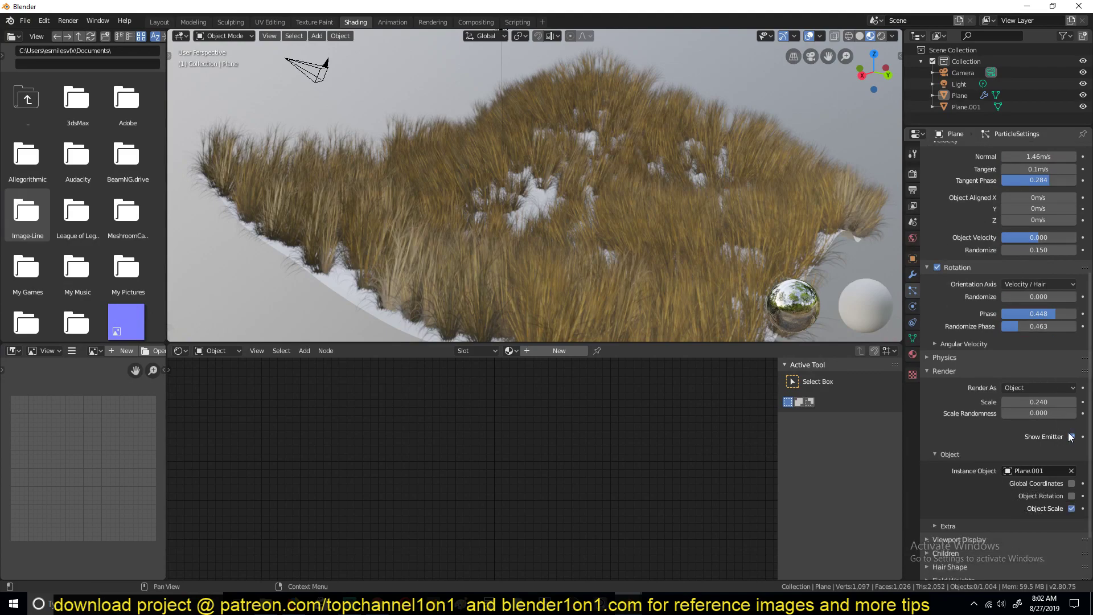
mouse_move(1038, 401)
mouse_down()
mouse_move(1002, 401)
mouse_move(1025, 402)
mouse_up()
scroll(1030, 255, up, 5)
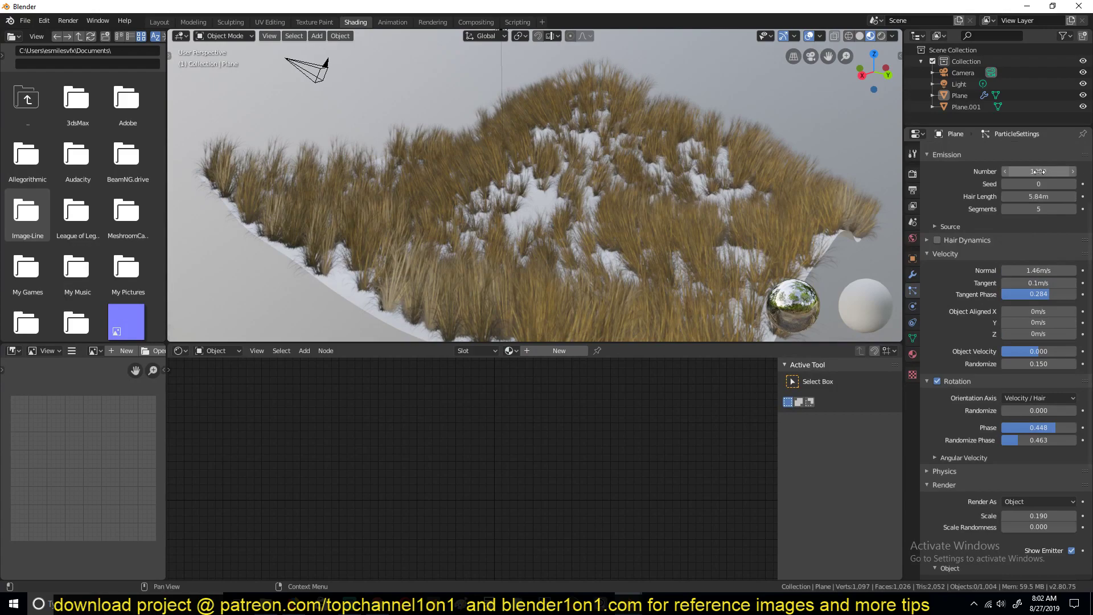
scroll(1006, 230, up, 2)
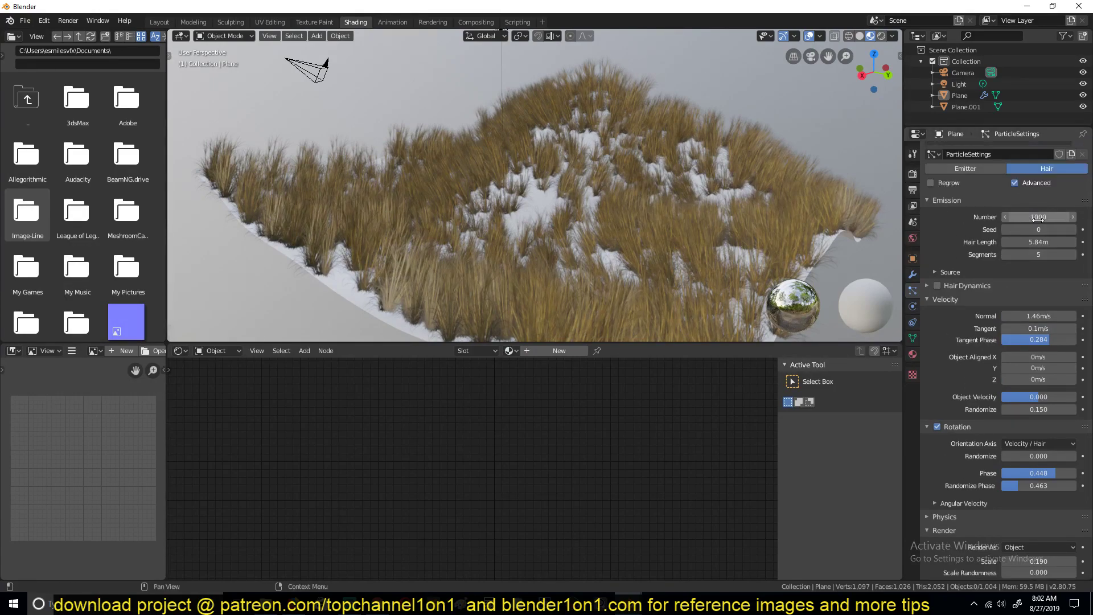
Move the scene light to about X 5.69 m, Y -3.01 m, Z 8.36 m, above the terrain's side.
middle_drag(443, 191, 499, 217)
middle_drag(563, 189, 569, 227)
scroll(570, 227, down, 2)
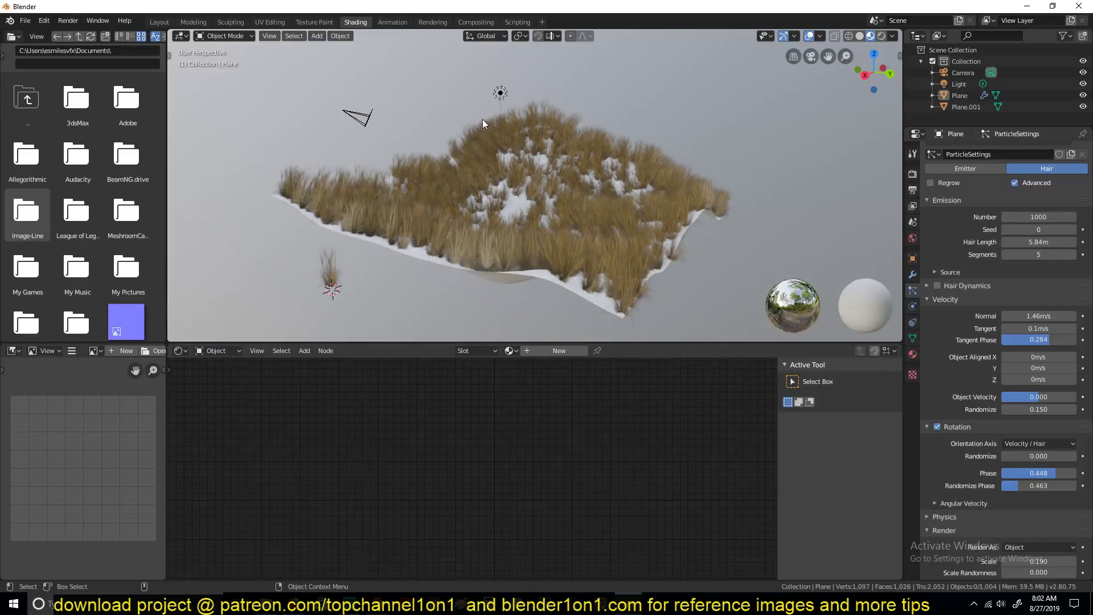
click(501, 93)
key(g)
click(528, 137)
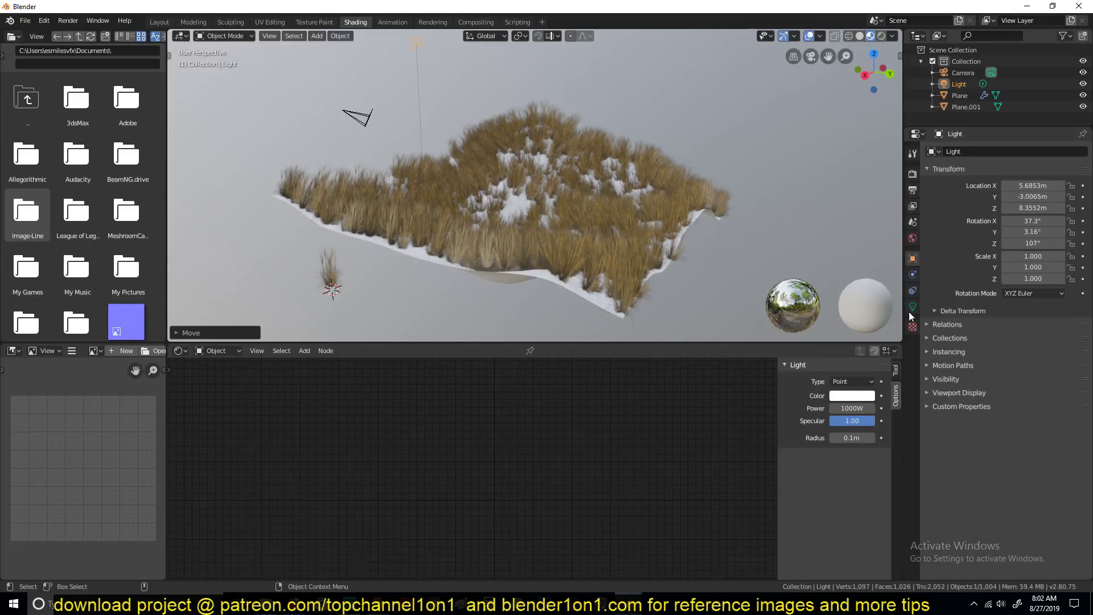
Change the light's type to Sun and give it a pale yellow color with hue 0.159 and saturation 0.222.
click(913, 306)
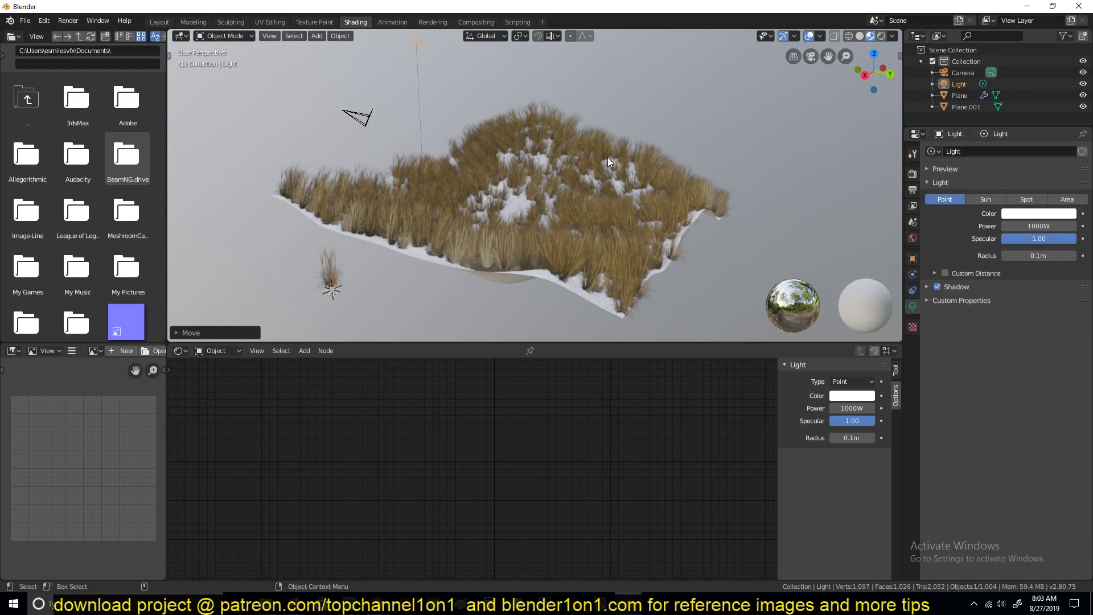
click(990, 201)
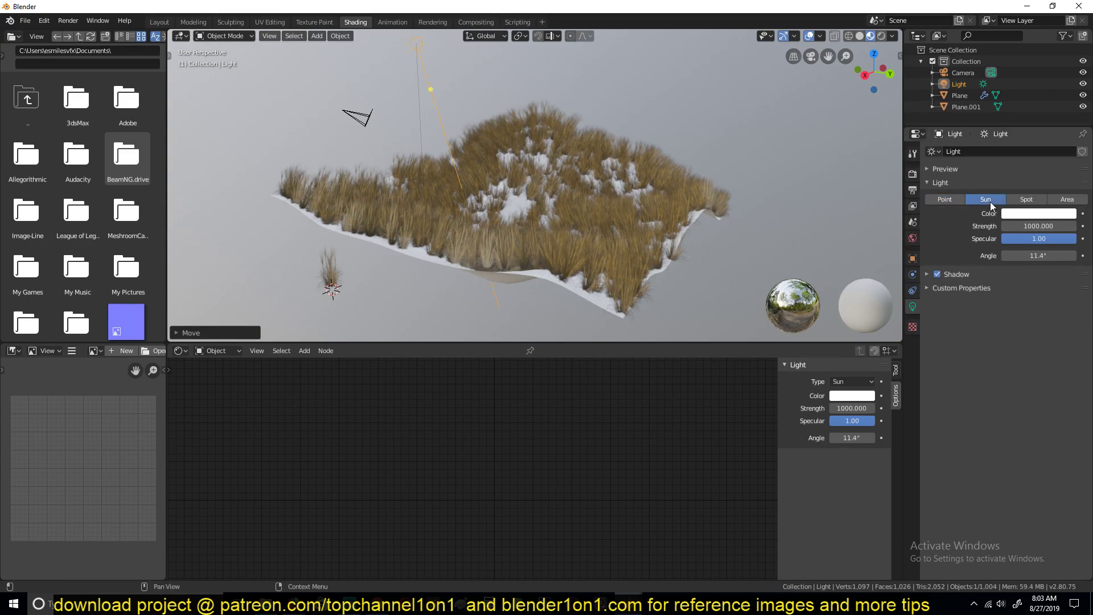
click(1050, 215)
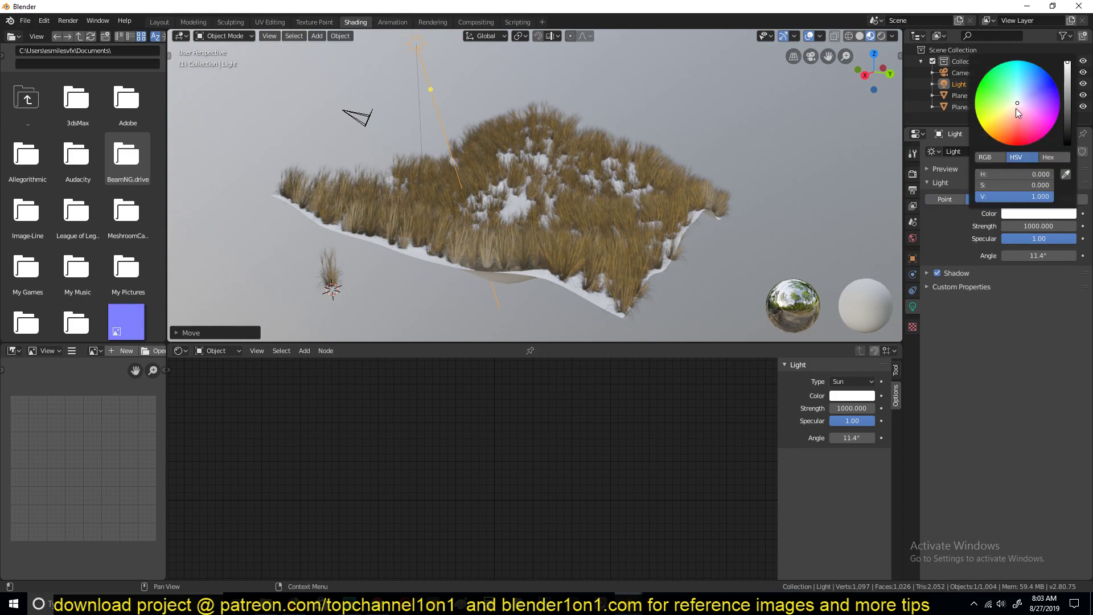
drag(1015, 108, 1009, 108)
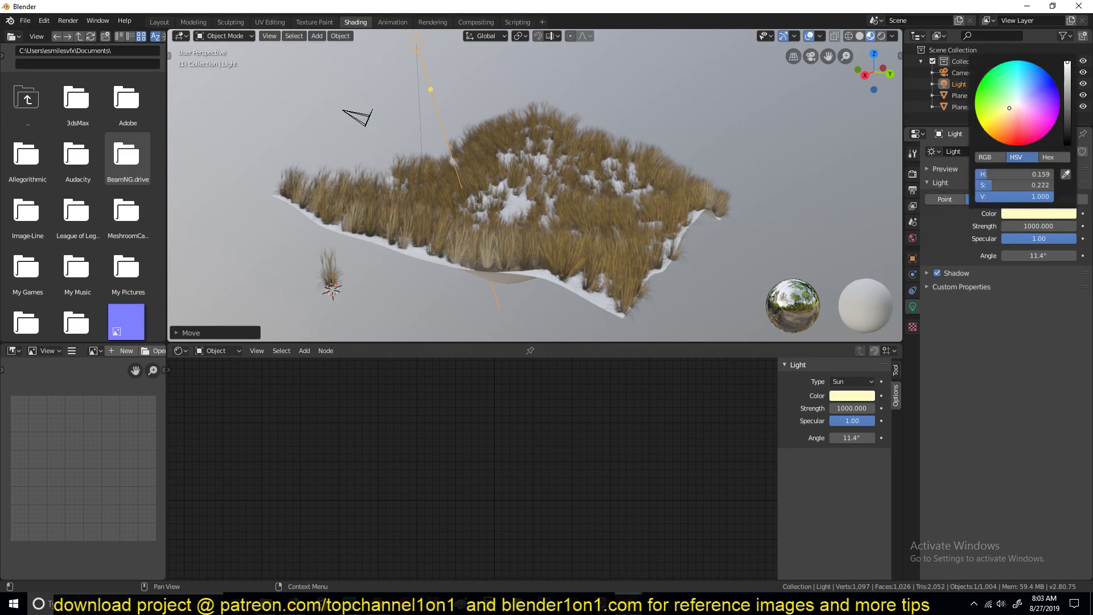
Enable scene lights in the viewport shading and set the sun's strength to 10.
click(891, 36)
click(860, 90)
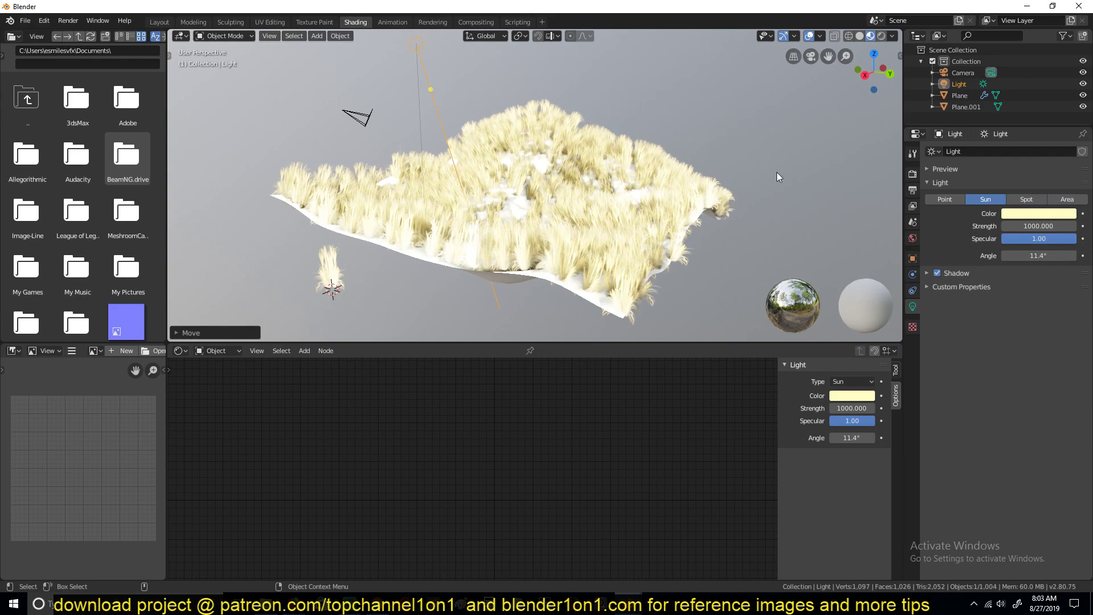
double_click(1057, 226)
text(10)
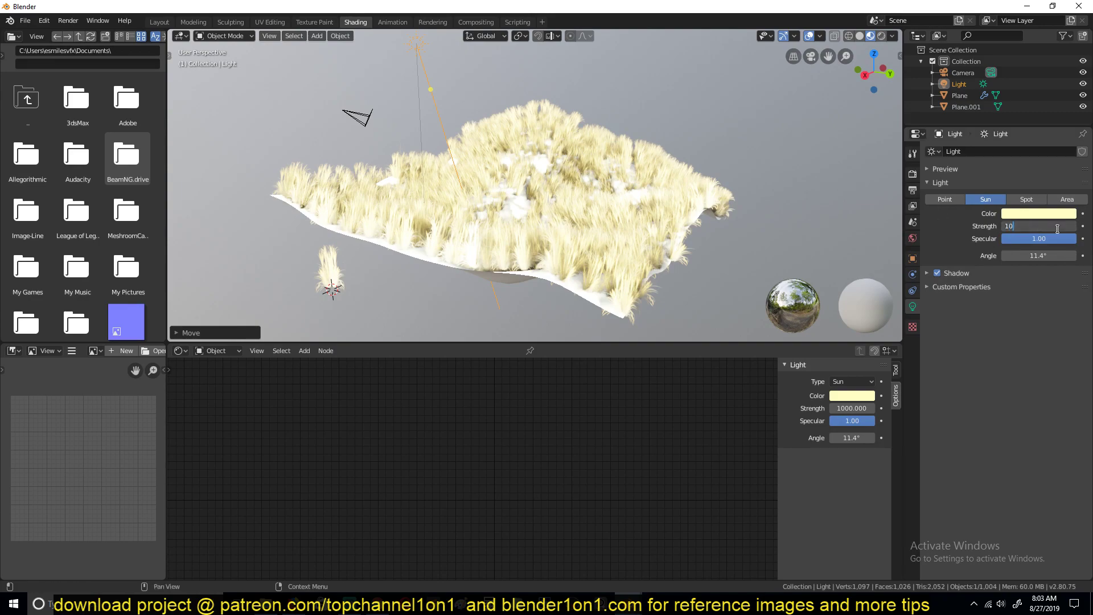
key(Return)
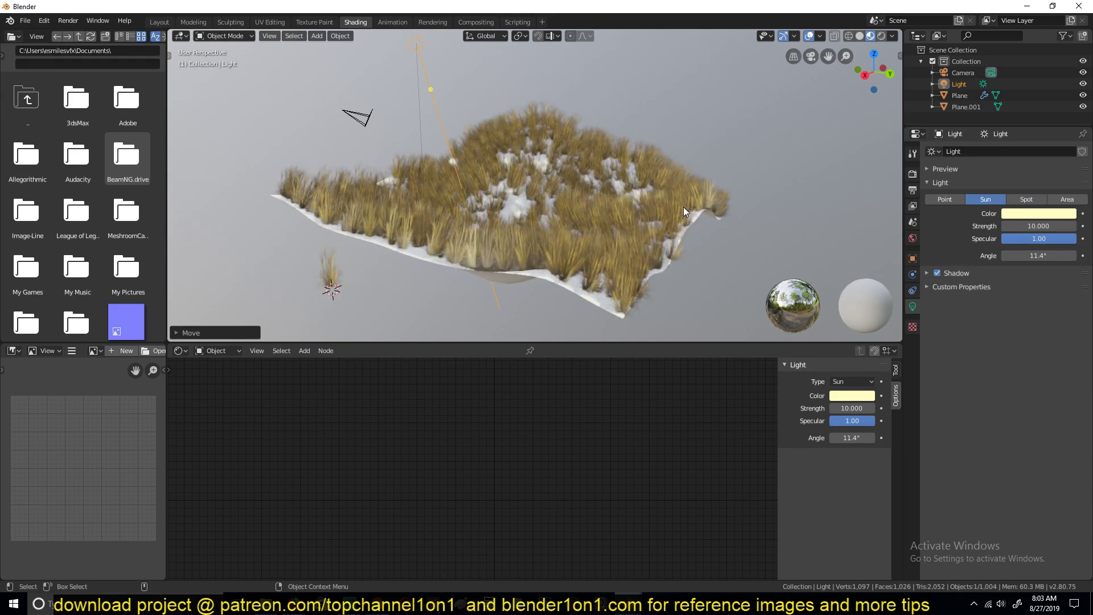
Set the sun's strength to 20 and deselect the light.
middle_drag(683, 207, 728, 232)
click(893, 35)
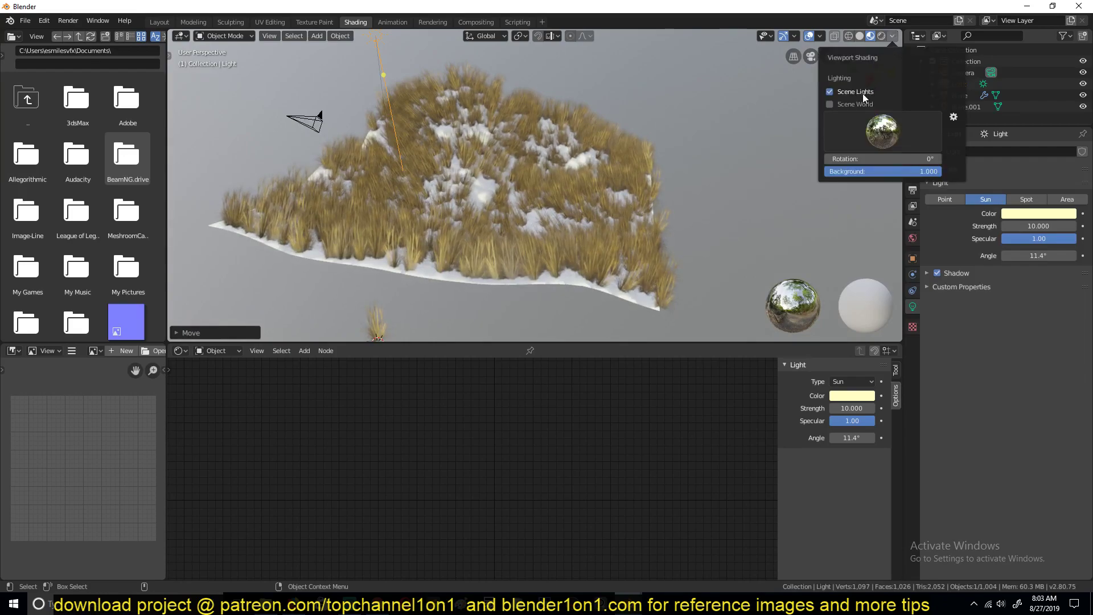
click(1039, 226)
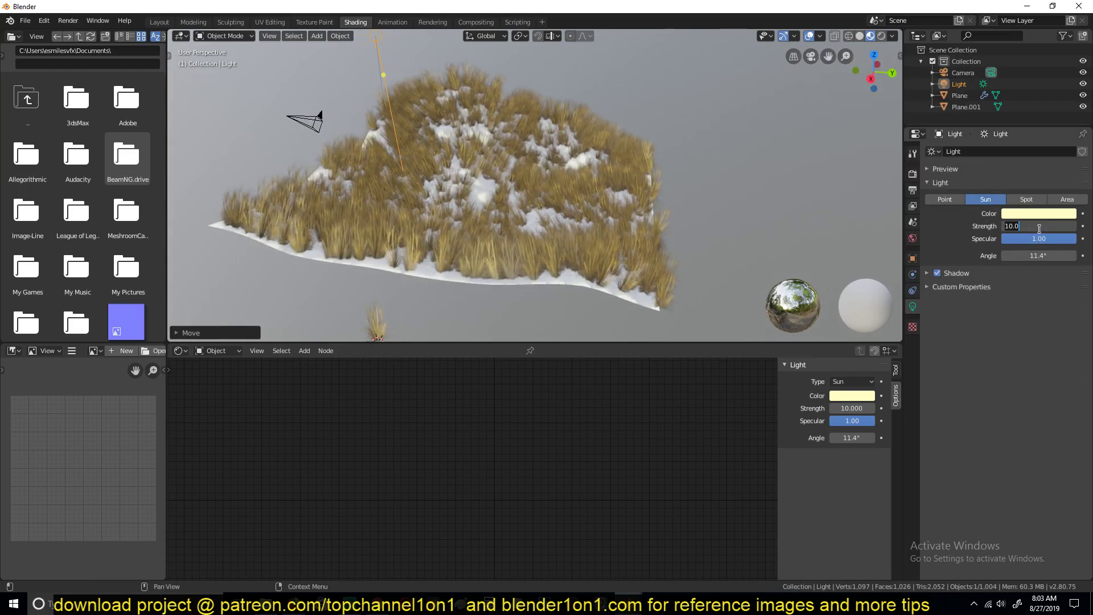
text(20)
key(Return)
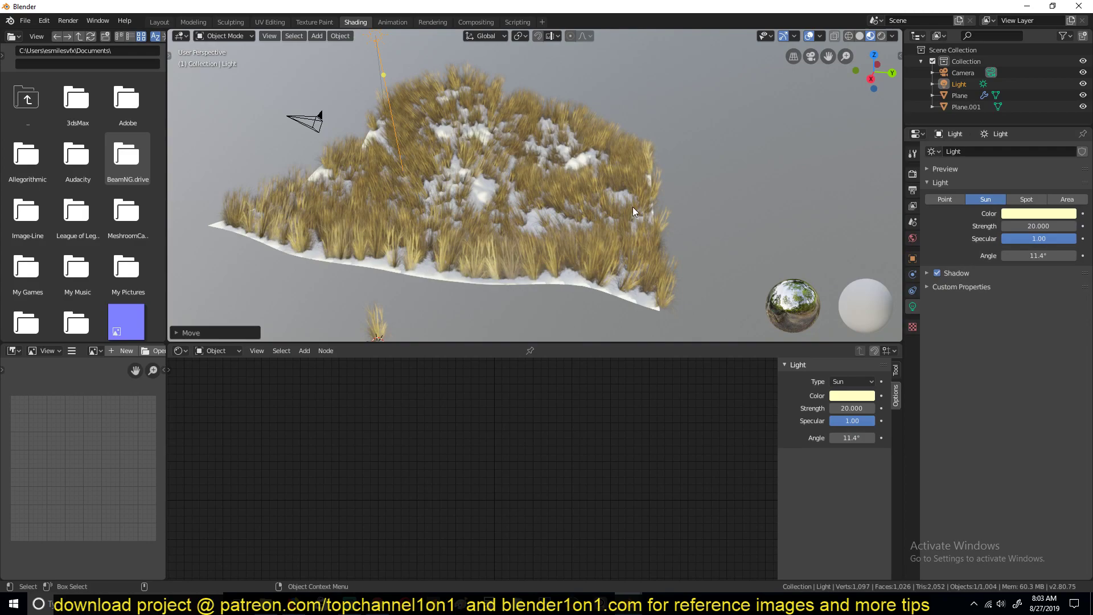
middle_drag(633, 206, 528, 223)
scroll(467, 180, up, 3)
key(alt+a)
Duplicate the crossed grass planes along the X axis and give the copy its own single-user material.
scroll(569, 207, down, 5)
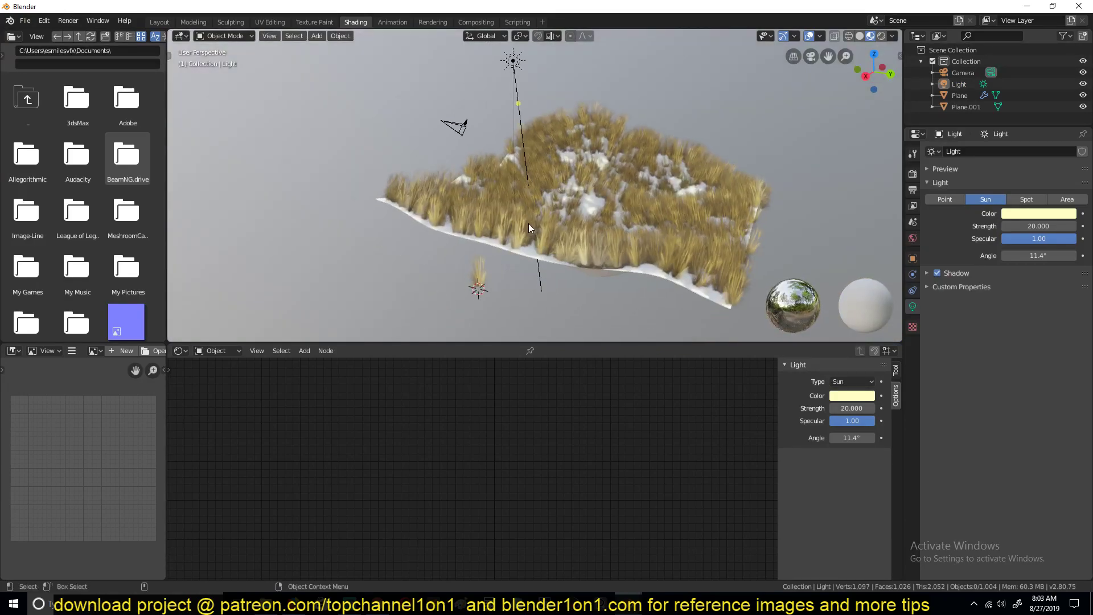
click(478, 283)
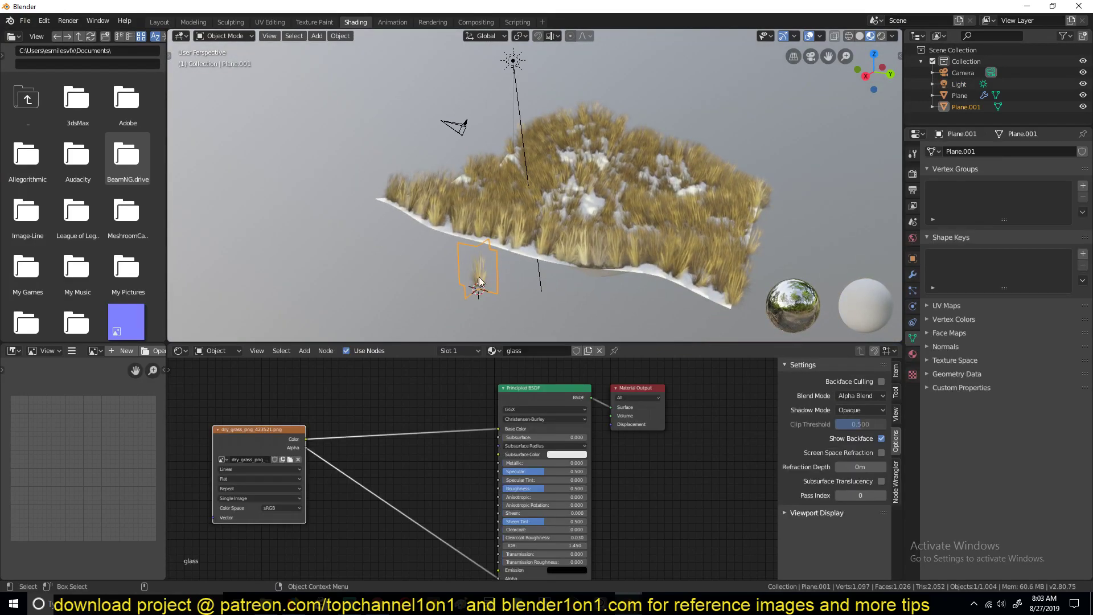
key(shift+d)
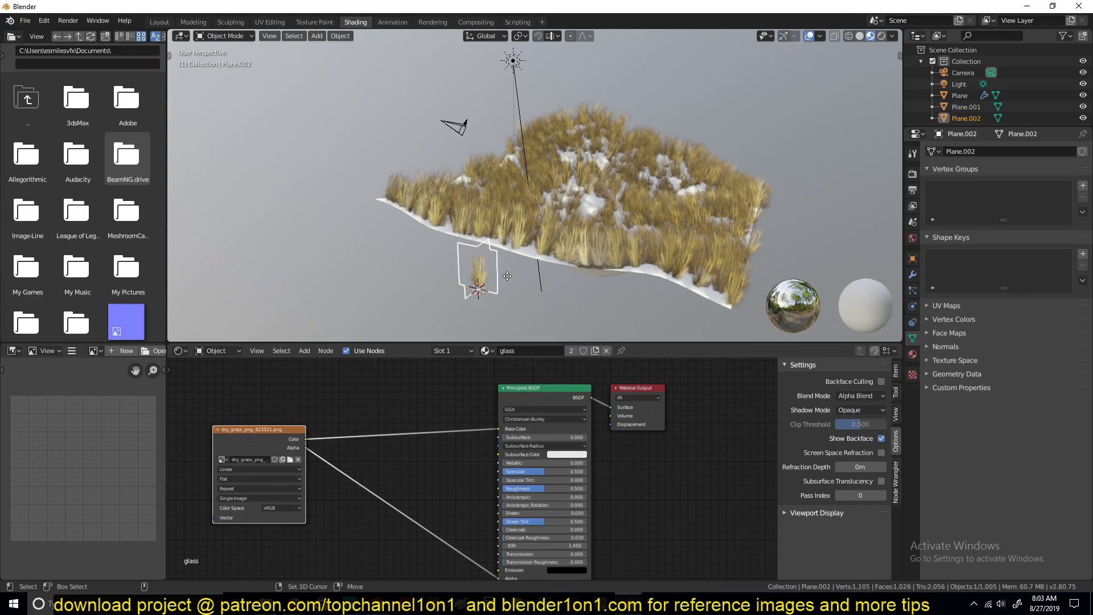
key(x)
click(445, 267)
click(571, 350)
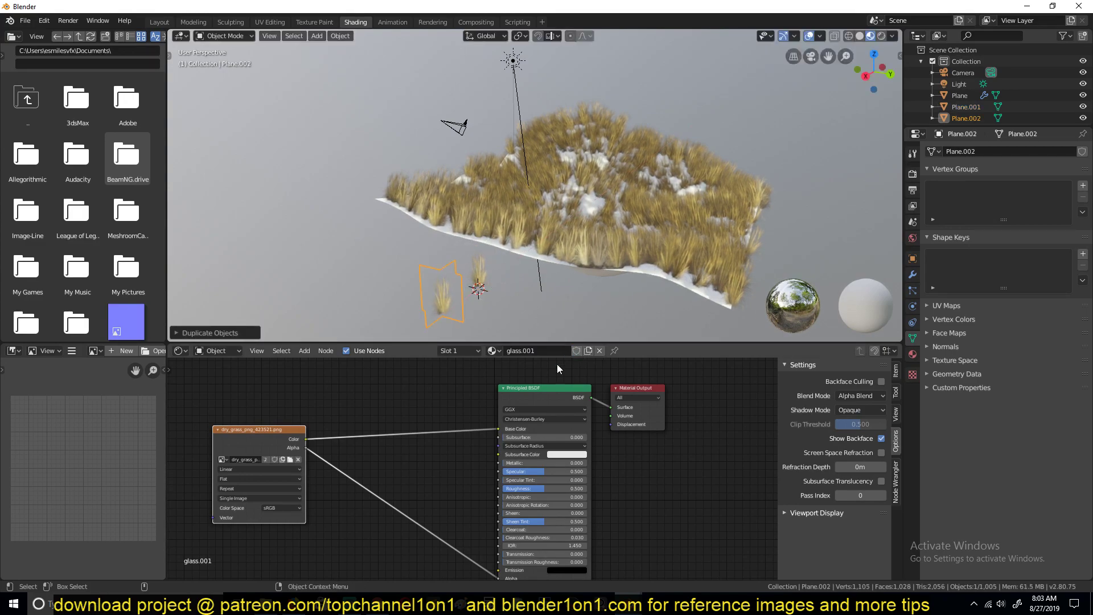
Try the kisspng-tallgrass image from Downloads as the texture of the duplicated grass planes and check how its transparency looks.
middle_drag(439, 372, 564, 383)
scroll(396, 445, up, 2)
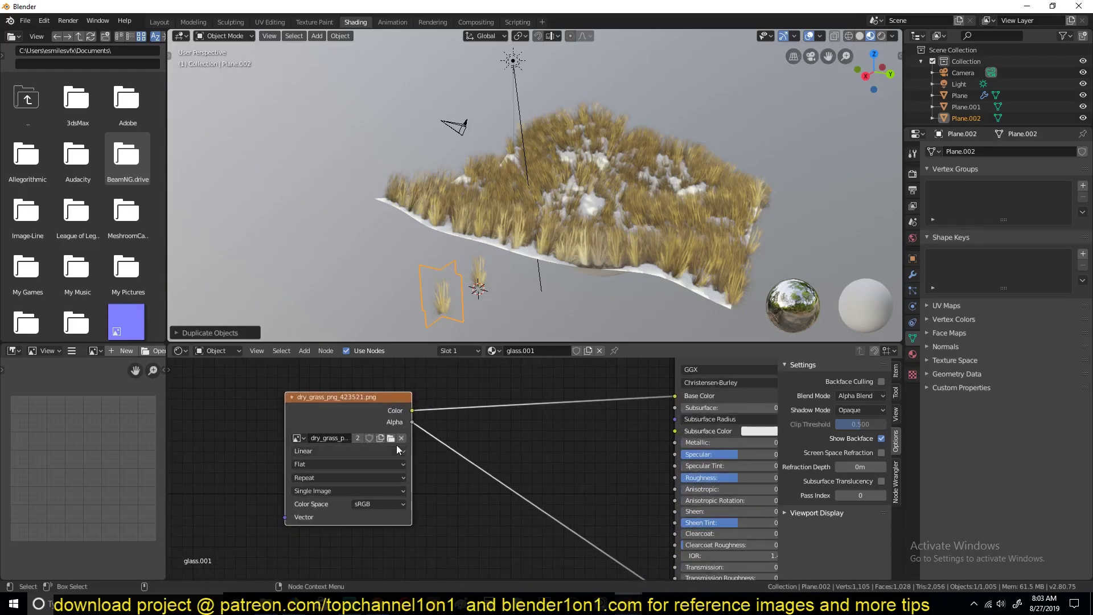
click(391, 439)
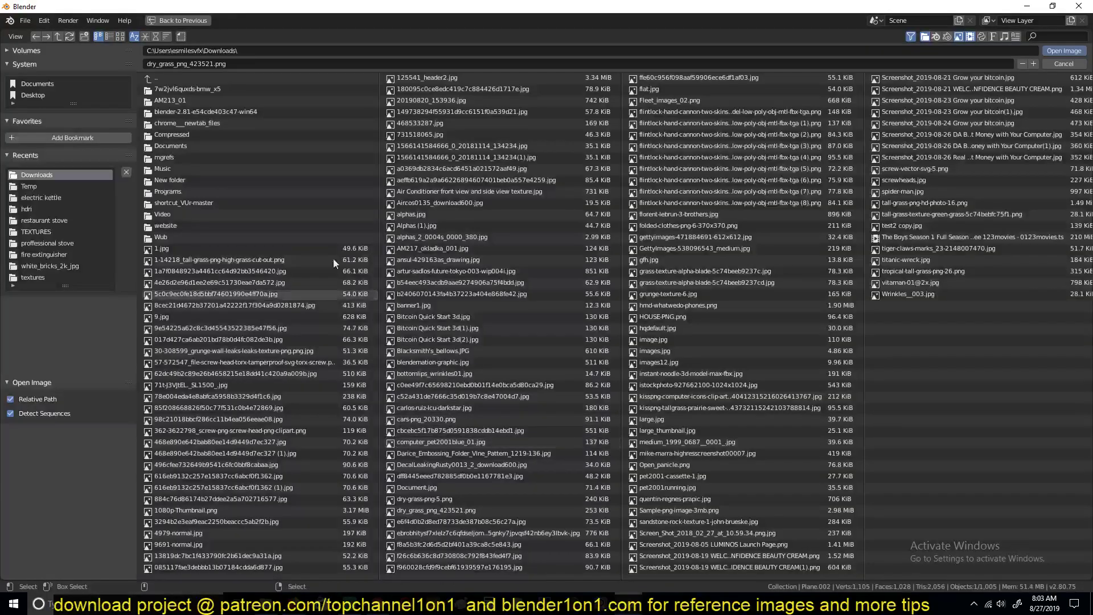
click(120, 37)
scroll(531, 367, down, 10)
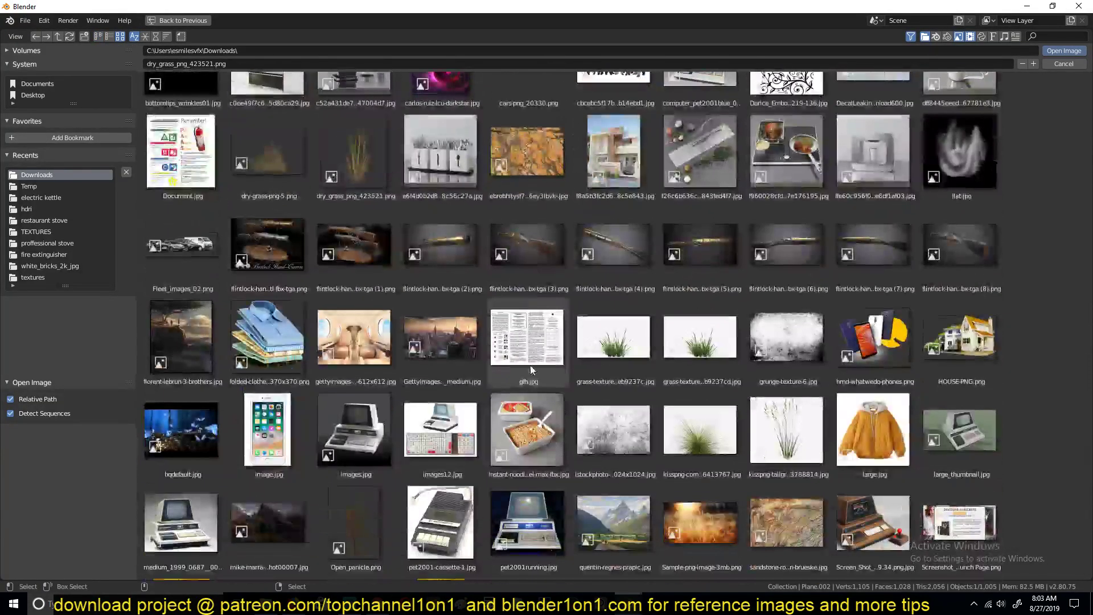
scroll(526, 375, down, 1)
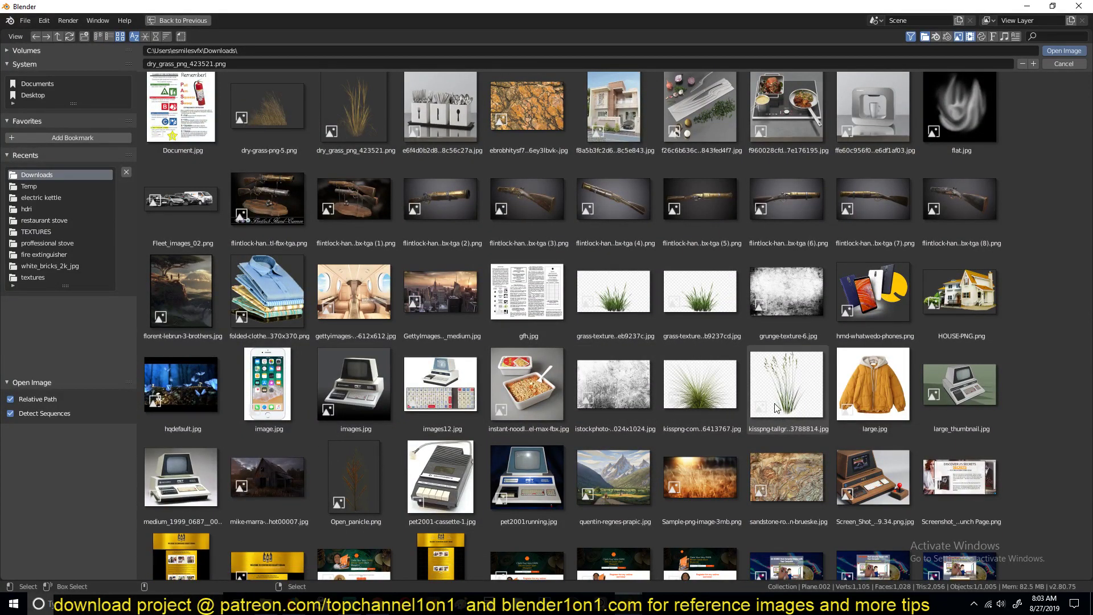
click(796, 401)
double_click(796, 401)
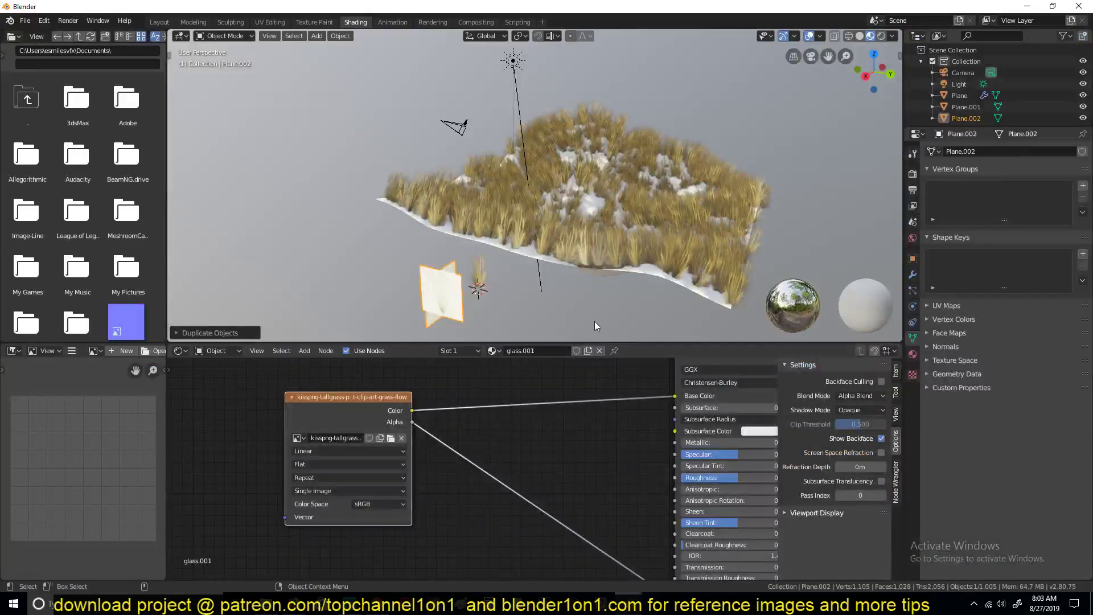
middle_drag(531, 311, 445, 306)
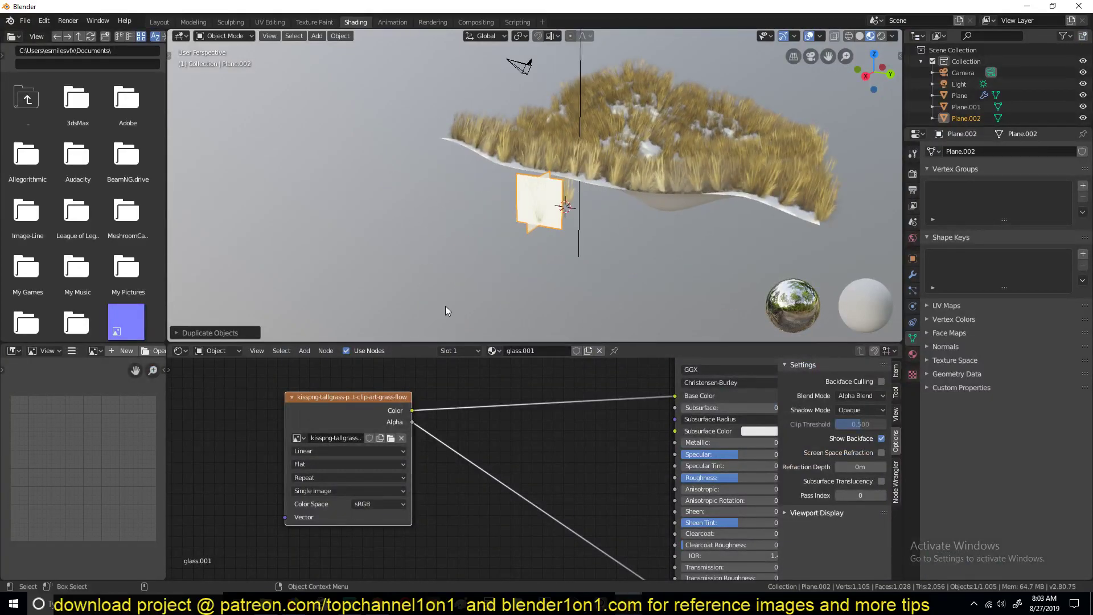
middle_drag(526, 239, 542, 203)
scroll(515, 247, up, 5)
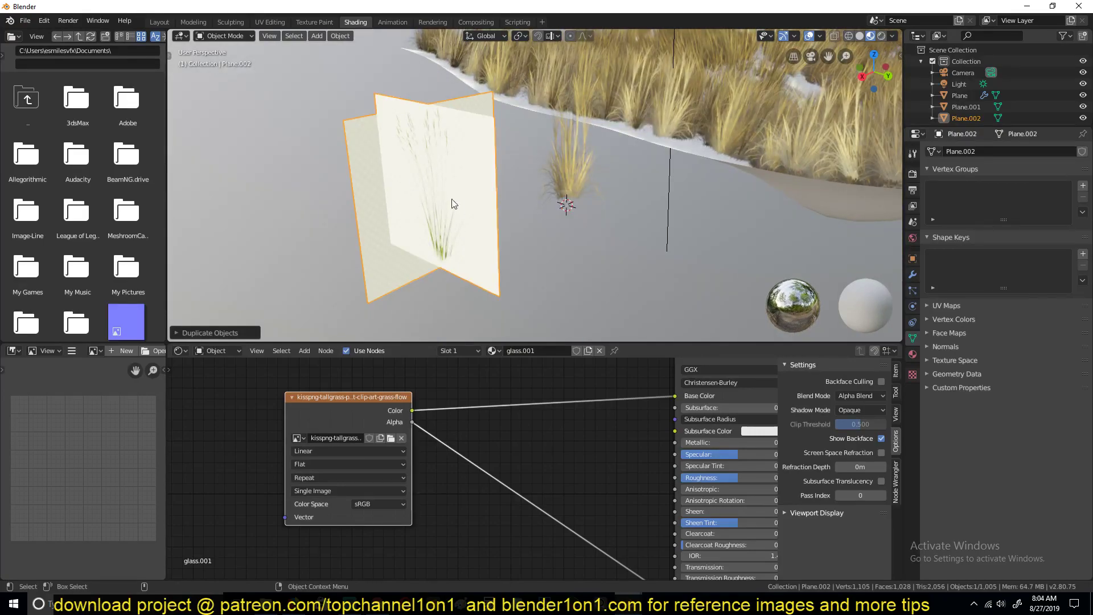
Replace the duplicated planes' texture with the transparent image tall-grass-png-hd-photo-16.png from Downloads.
click(391, 439)
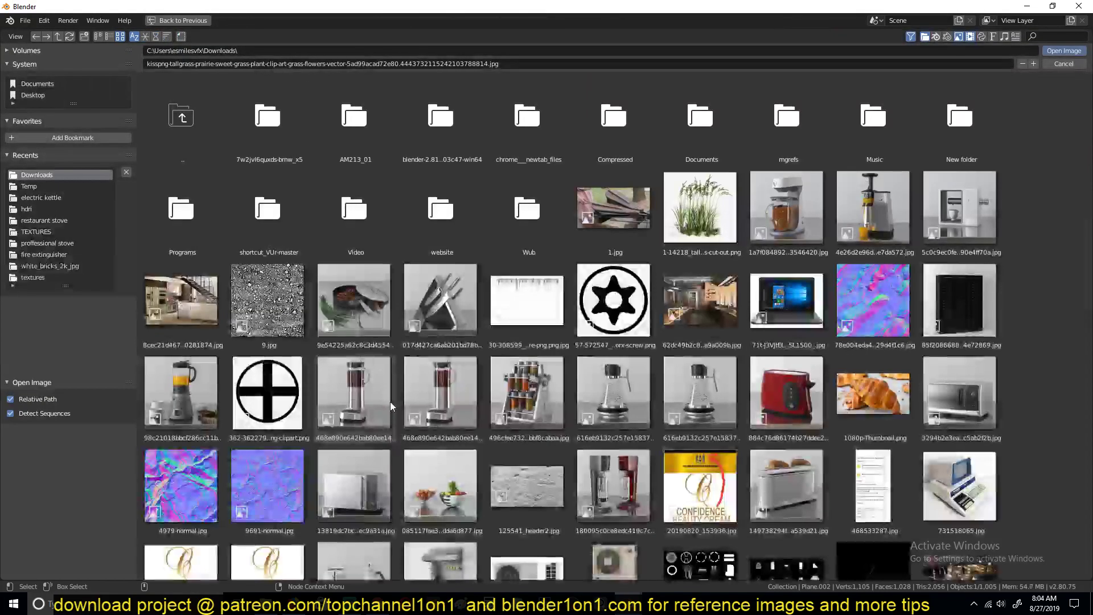
scroll(540, 404, down, 2)
scroll(551, 414, up, 2)
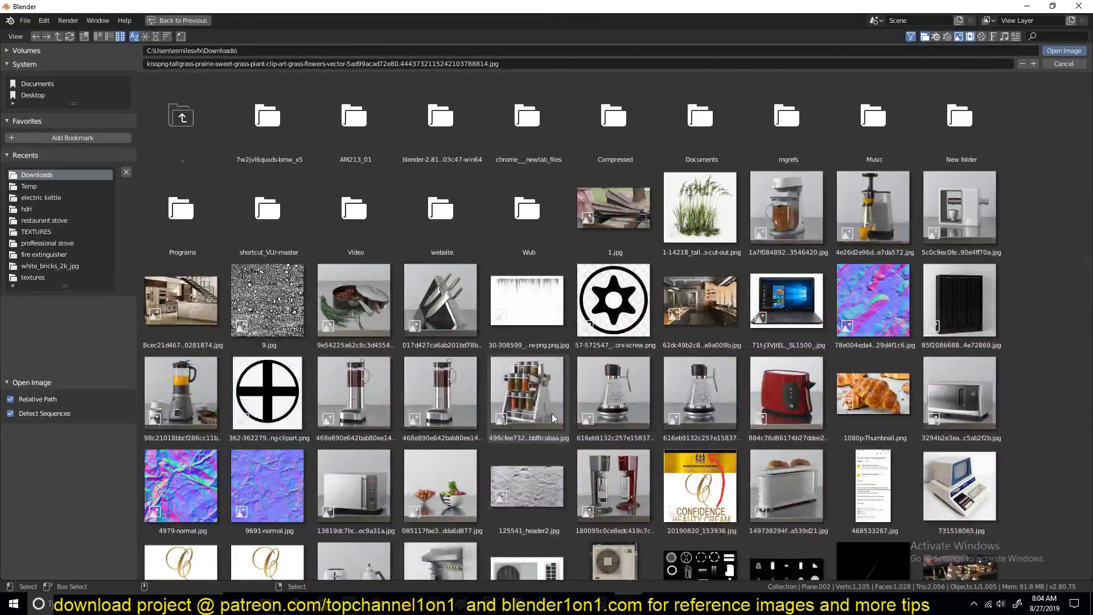
scroll(552, 414, down, 5)
scroll(552, 414, down, 10)
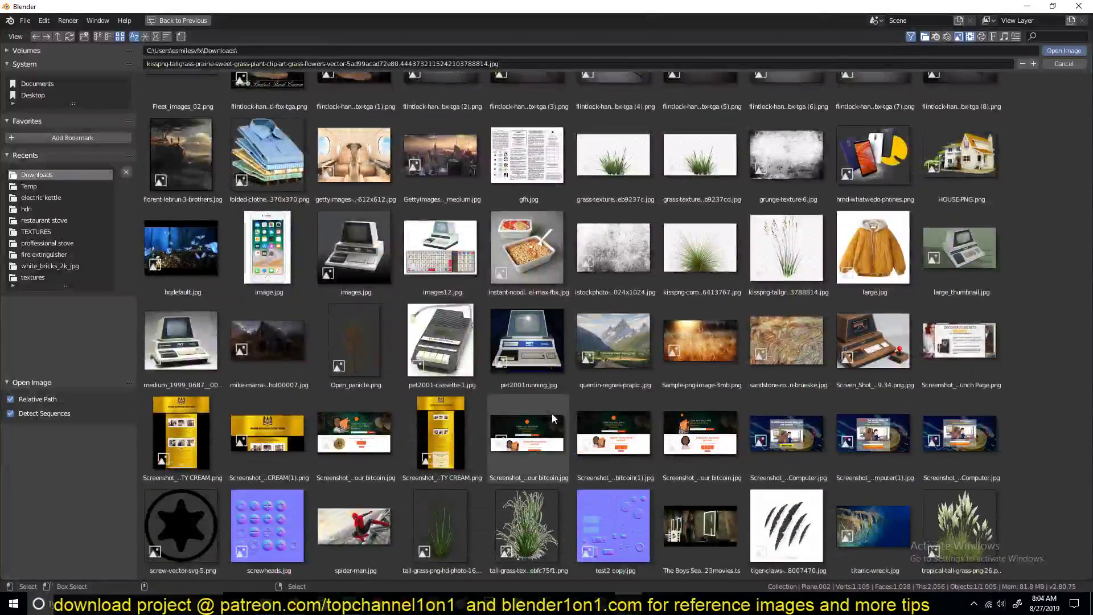
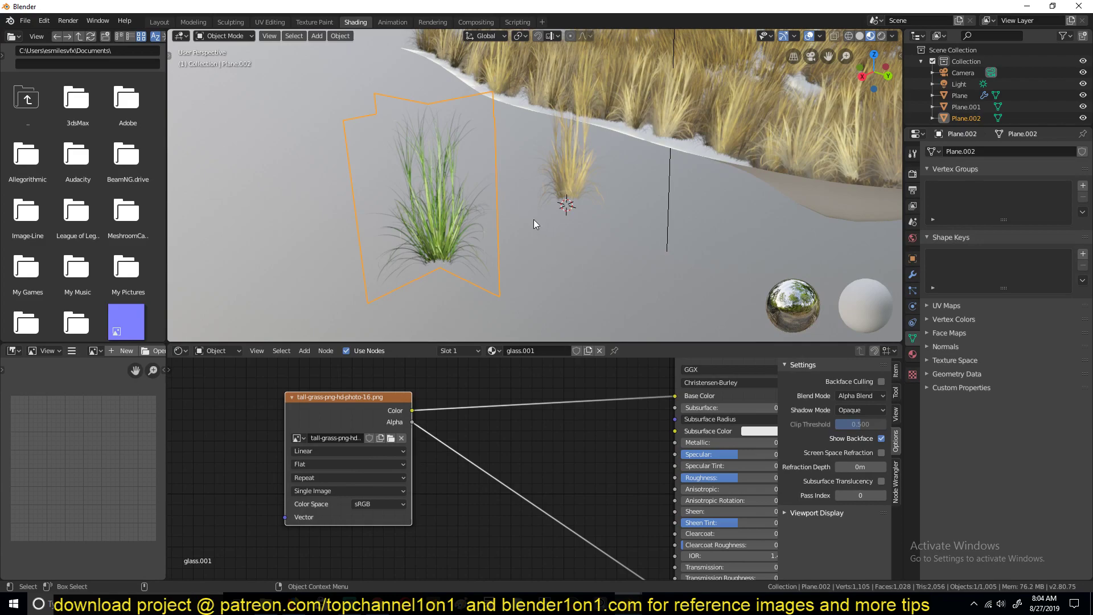
scroll(507, 234, down, 10)
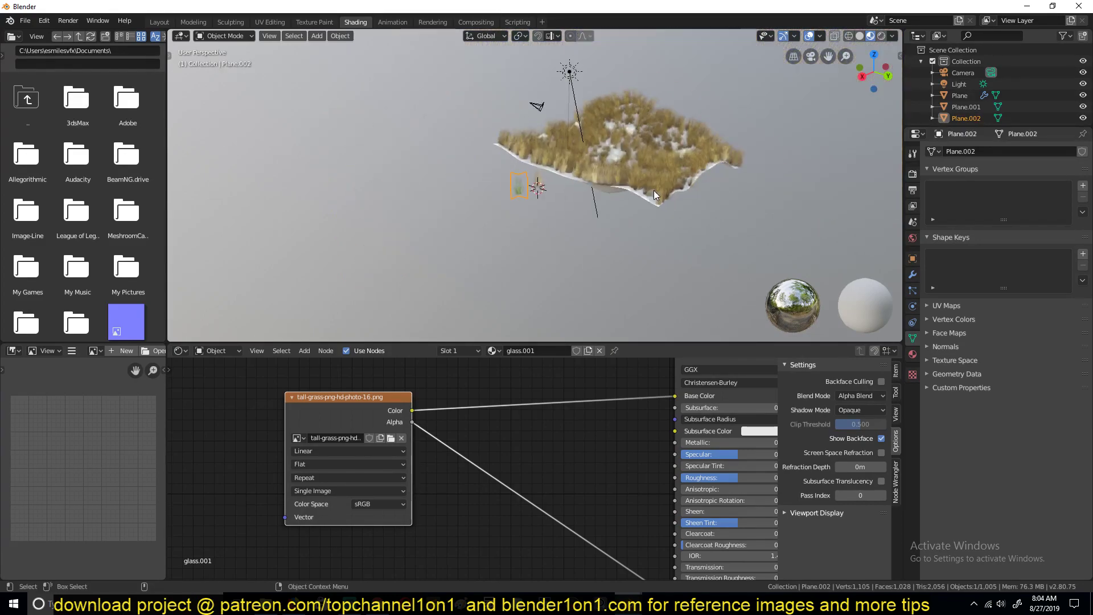
scroll(572, 165, up, 5)
scroll(727, 118, up, 3)
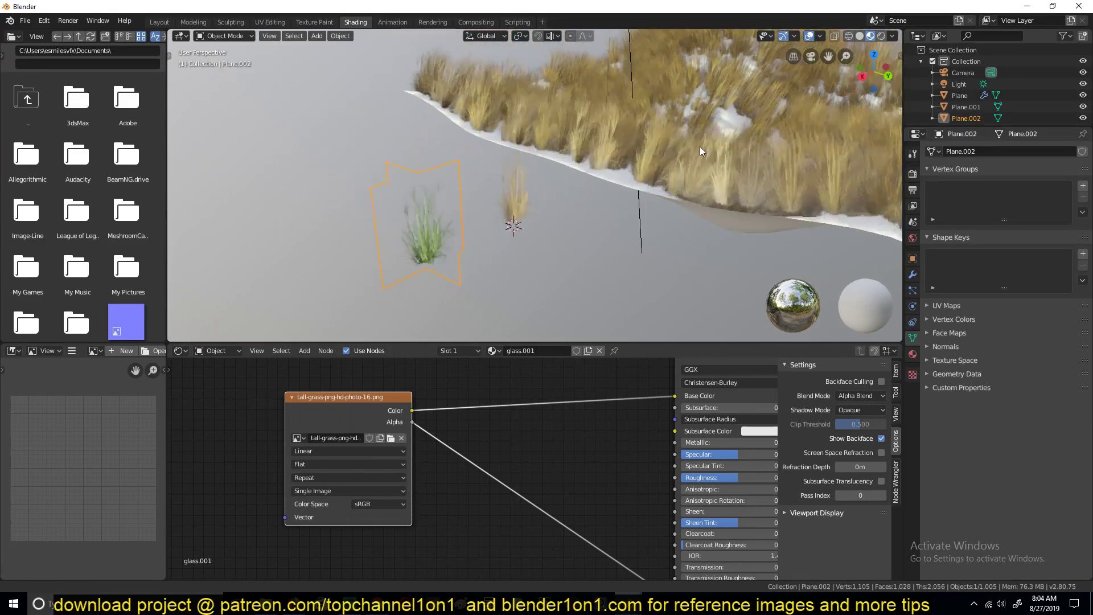
Examine the render settings of the terrain's hair particle system.
click(455, 241)
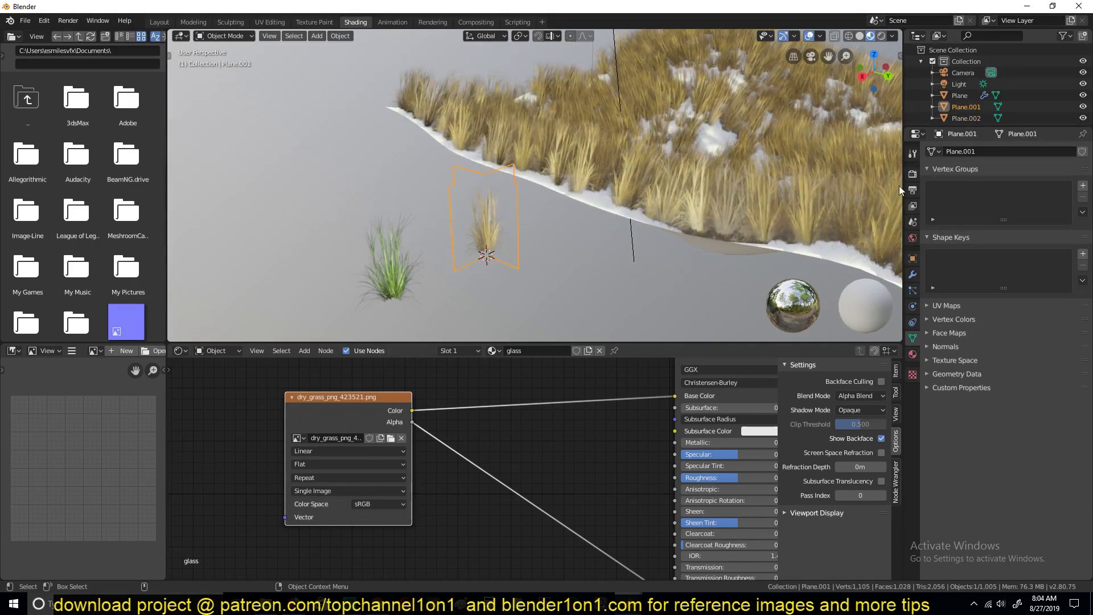
click(744, 206)
click(912, 290)
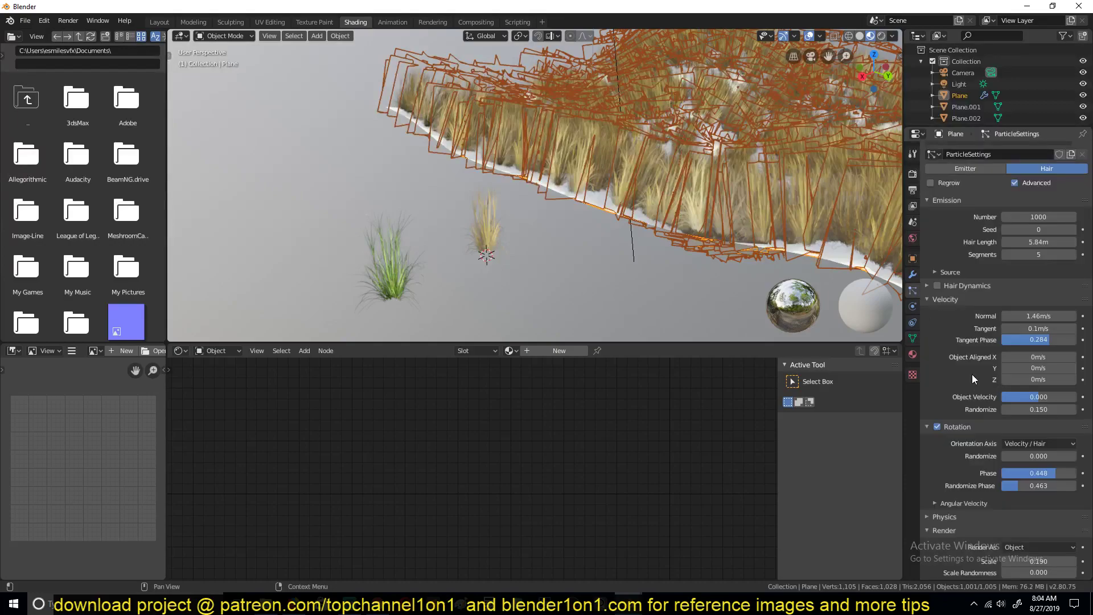
scroll(976, 472, down, 10)
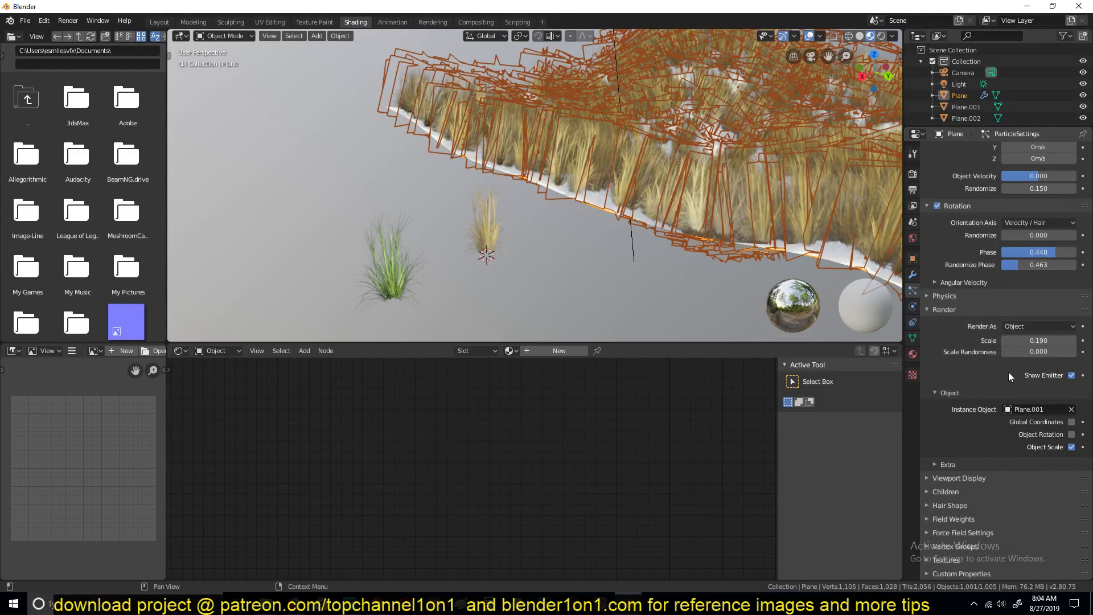
click(378, 265)
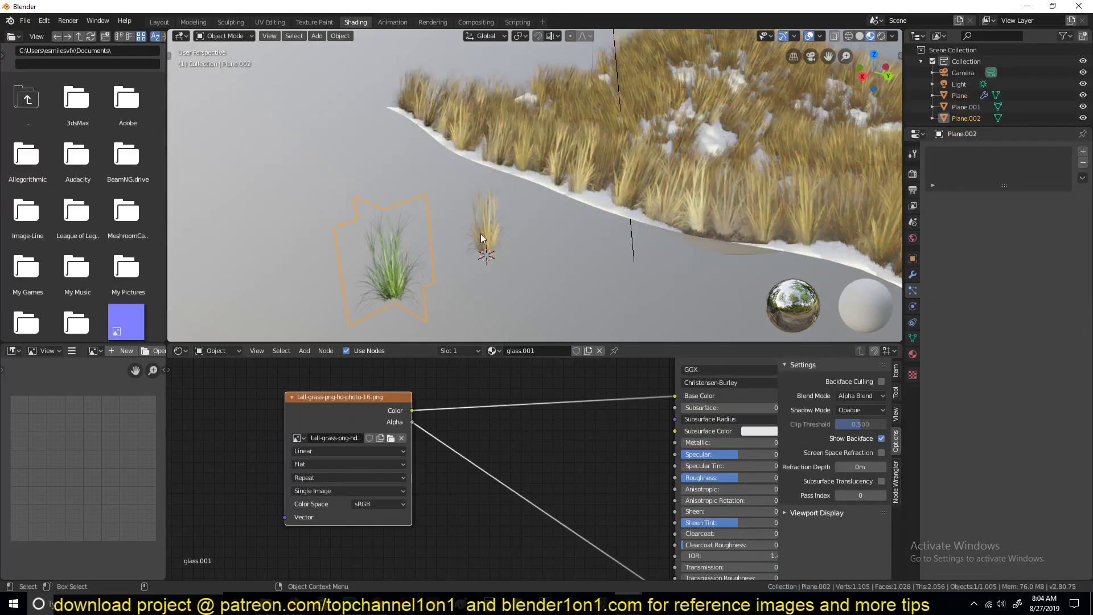
shift+click(480, 234)
key(m)
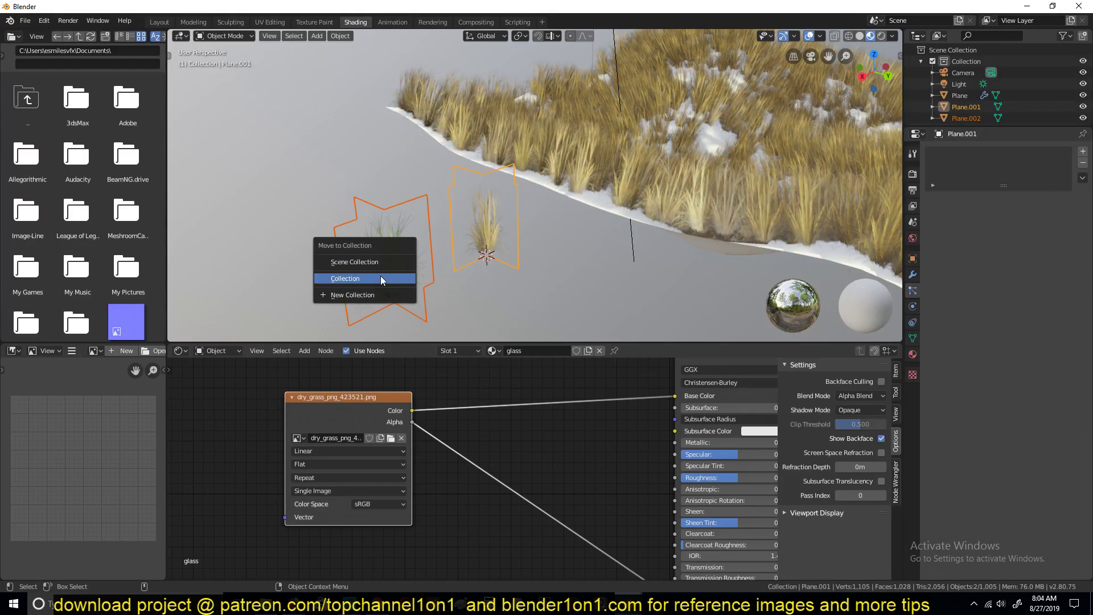
click(380, 283)
key(ctrl+z)
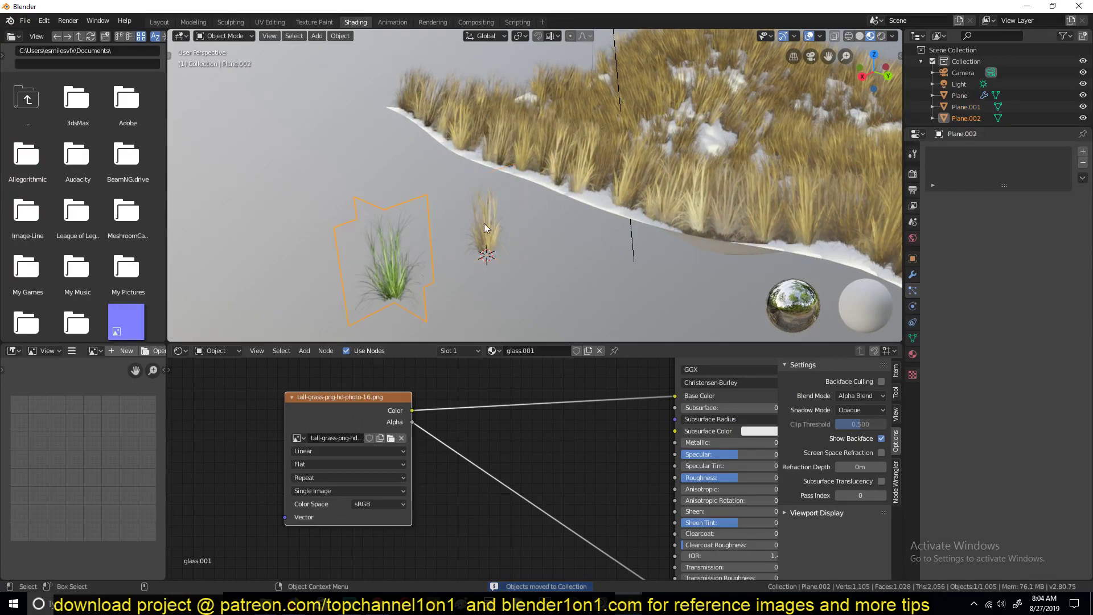
Move both the green and the dry grass planes into a new collection named "grass coll".
key(m)
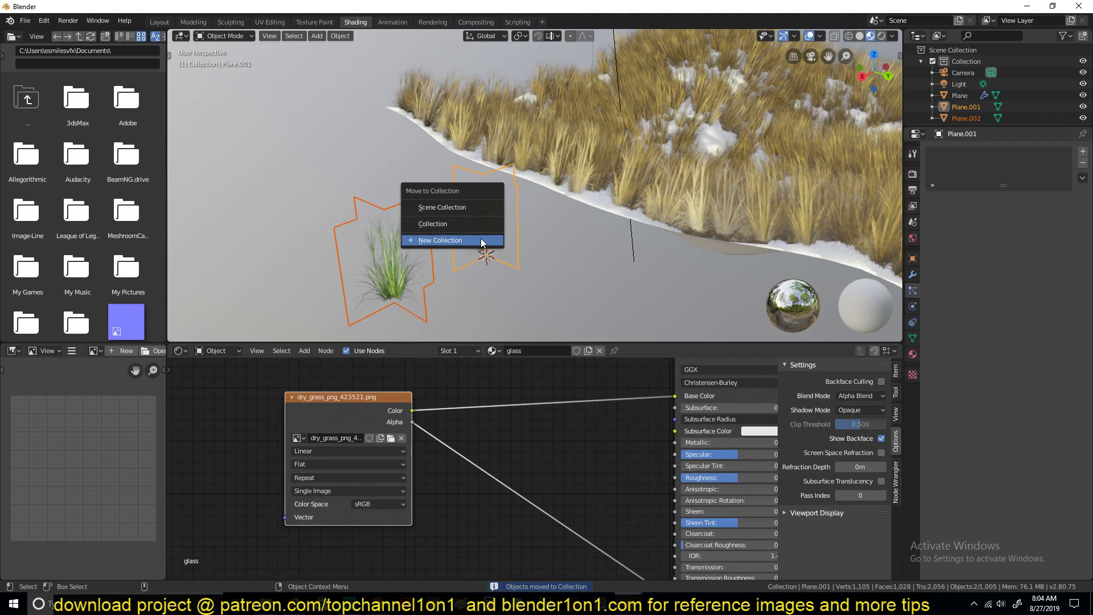
click(481, 240)
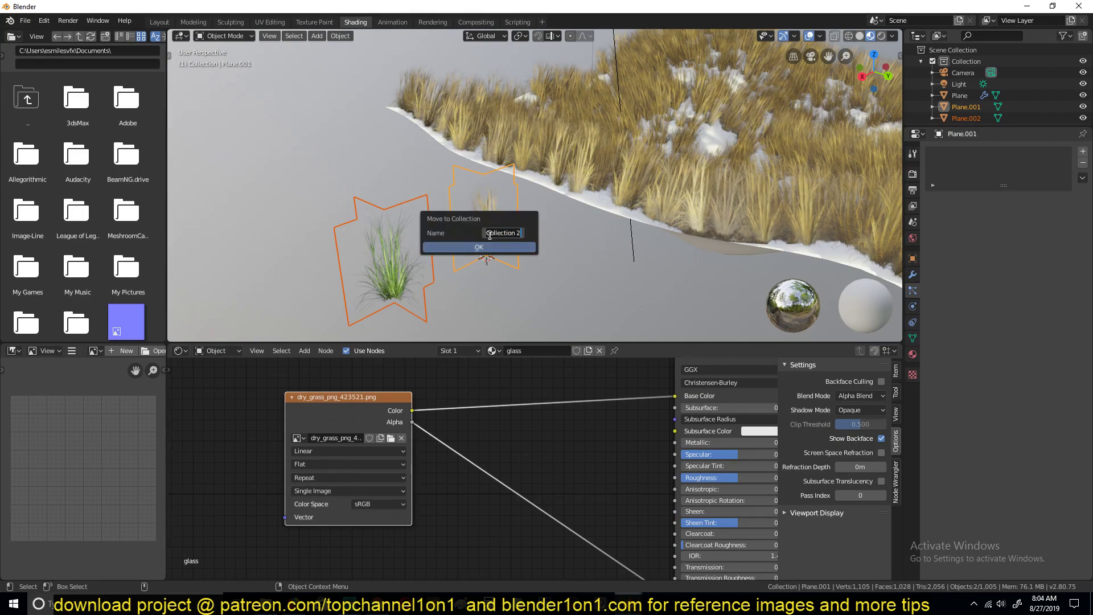
text(grass coll)
key(Return)
click(478, 247)
Render the terrain's hair particles as a collection, using "grass coll" as the instance collection.
click(586, 159)
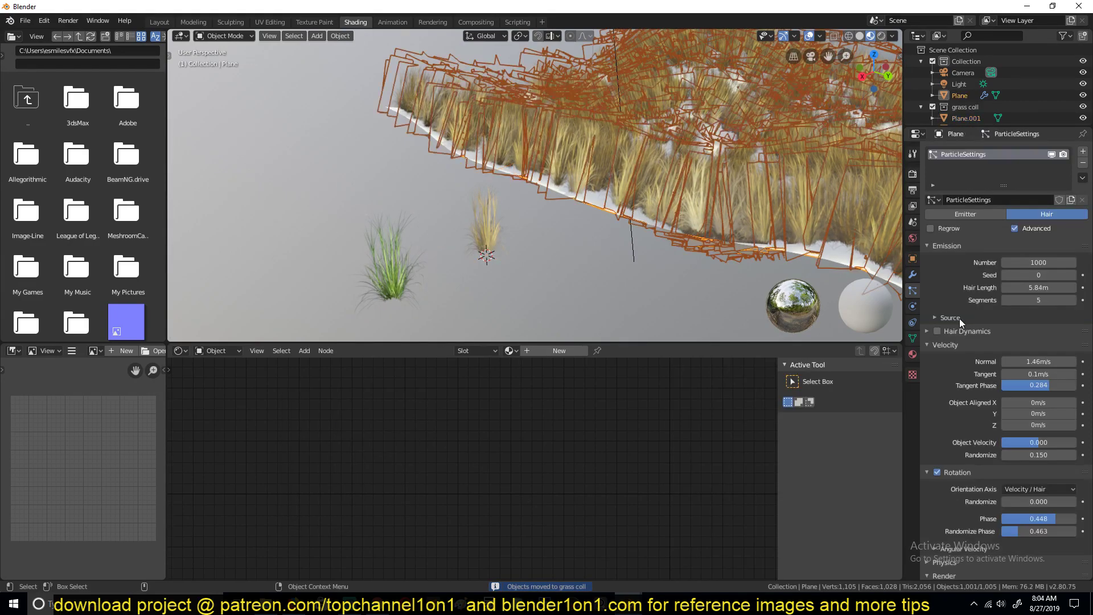
scroll(1002, 393, down, 10)
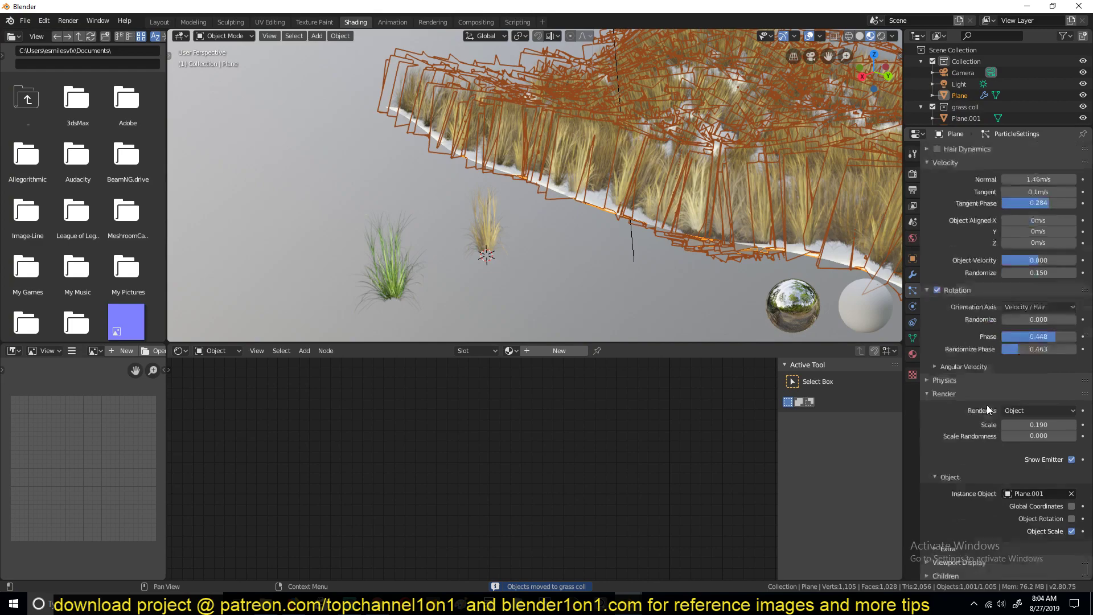
click(1023, 325)
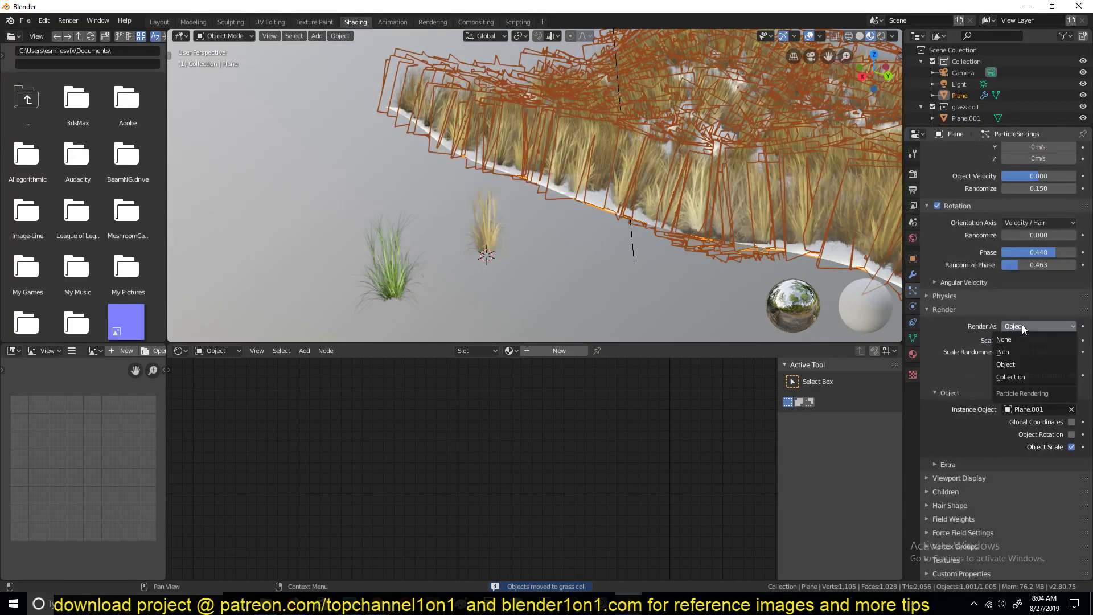
click(1019, 376)
click(1045, 409)
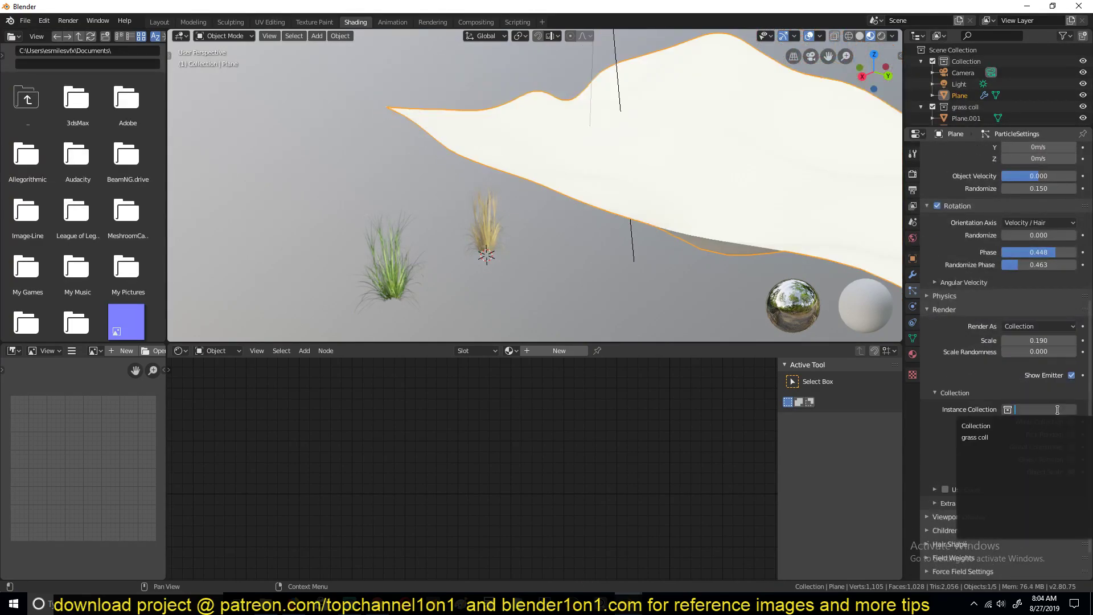
click(990, 427)
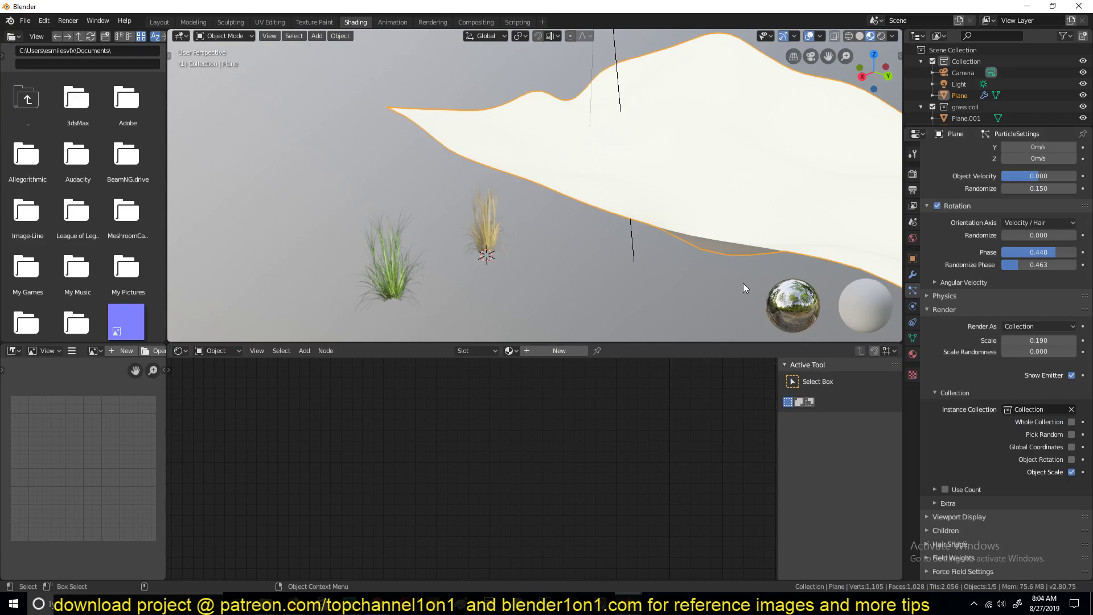
click(1012, 411)
click(1005, 436)
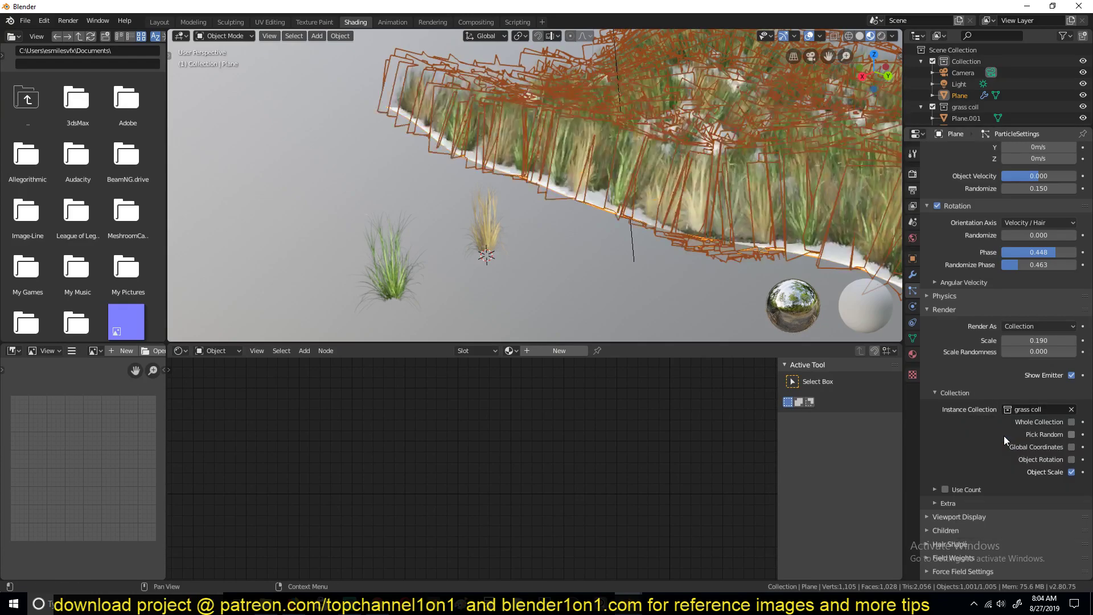
Try scaling the green grass planes and the dry grass planes uniformly to preview the effect on the instanced grass.
scroll(691, 247, down, 5)
scroll(668, 263, up, 6)
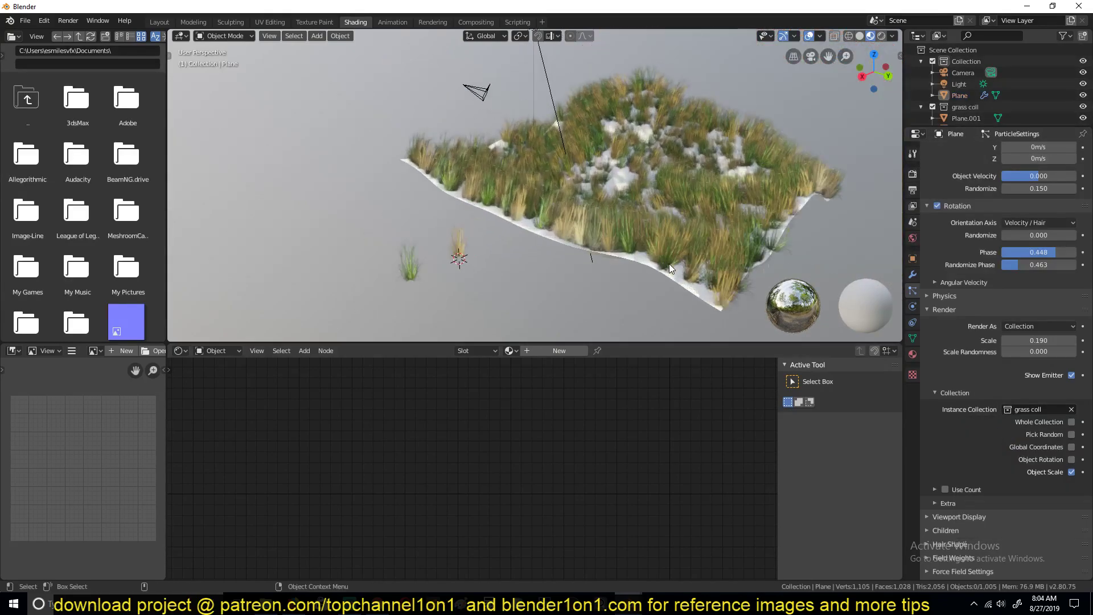
middle_drag(635, 261, 494, 237)
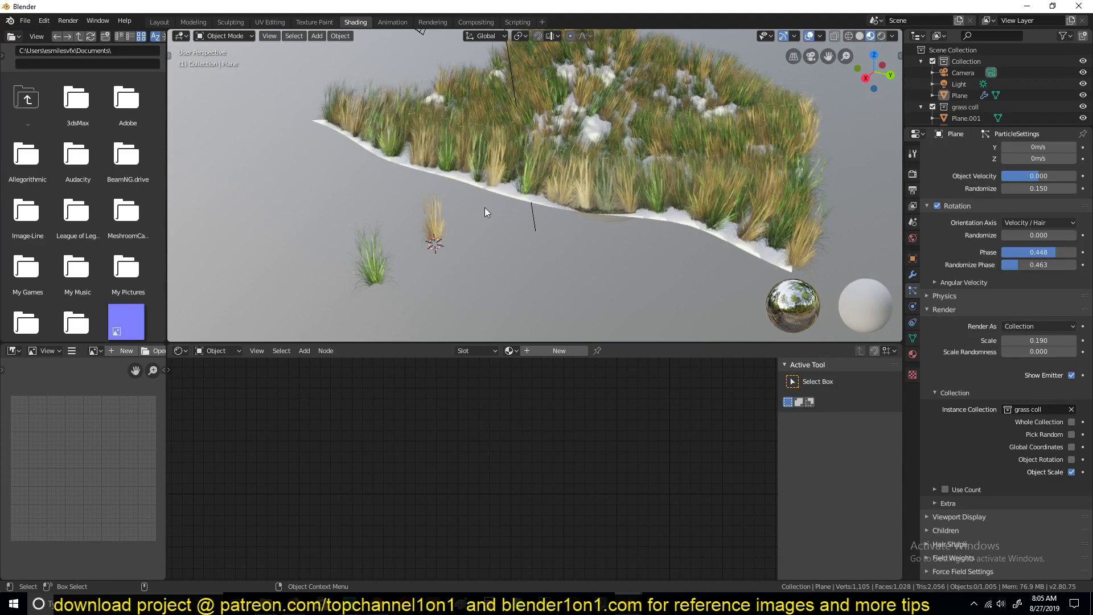
click(381, 261)
key(s)
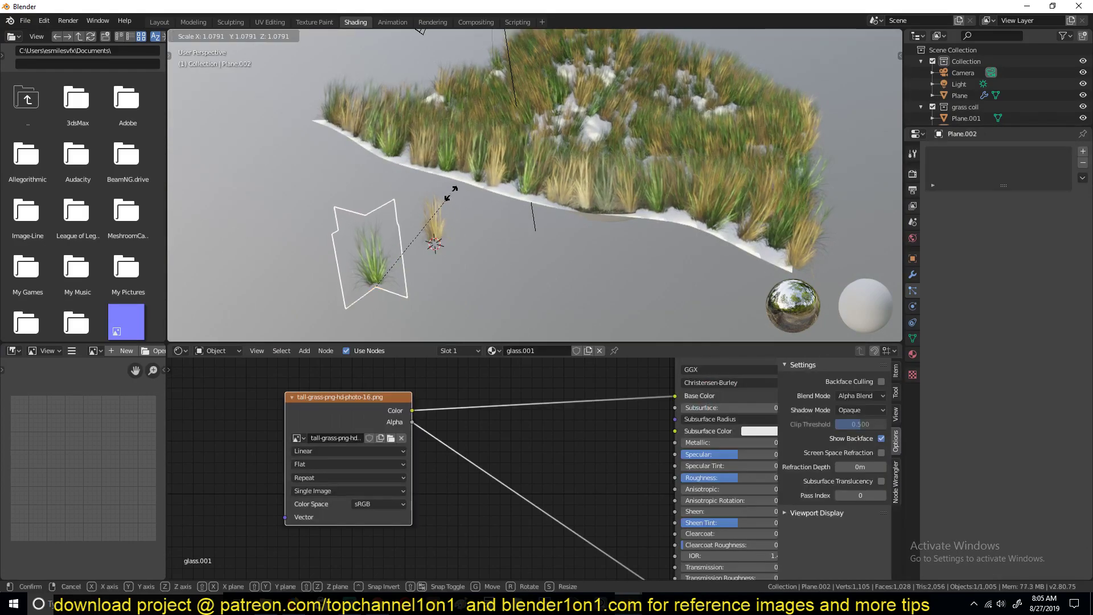
click(445, 243)
click(439, 229)
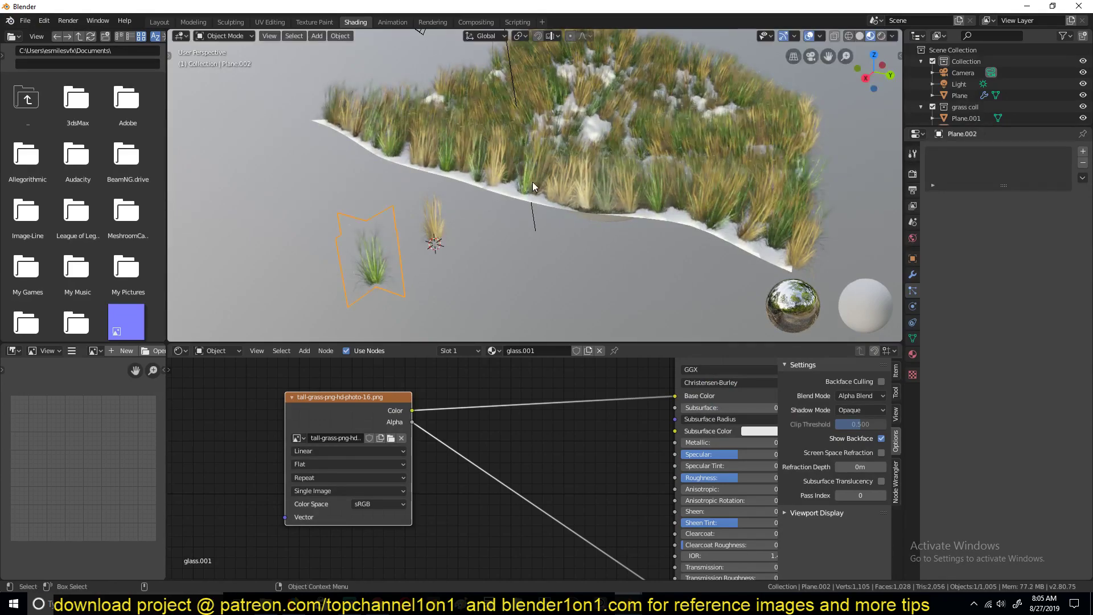
key(s)
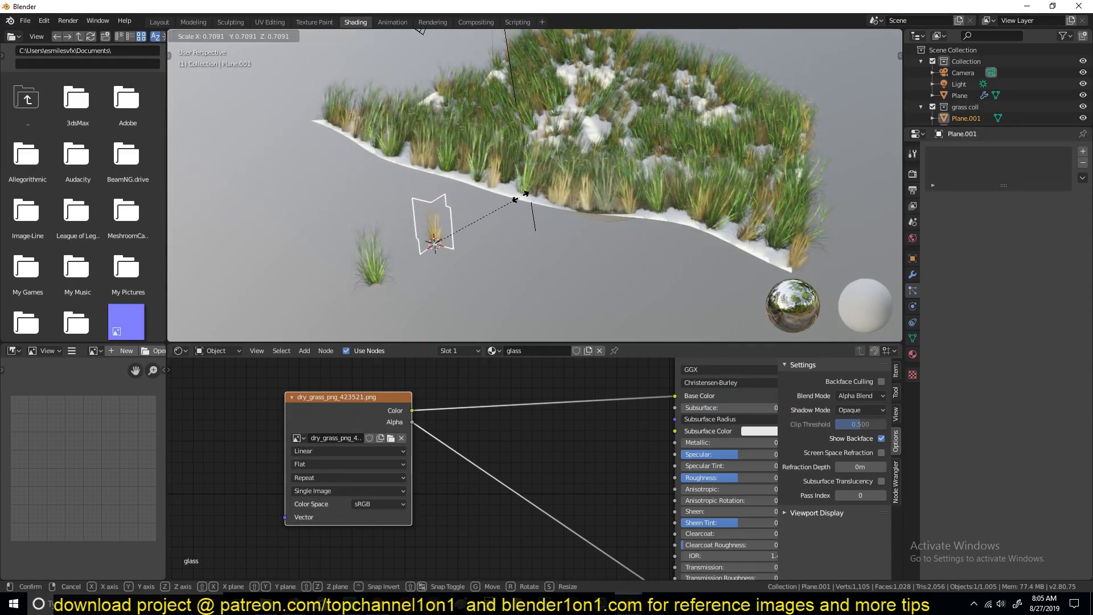
click(520, 198)
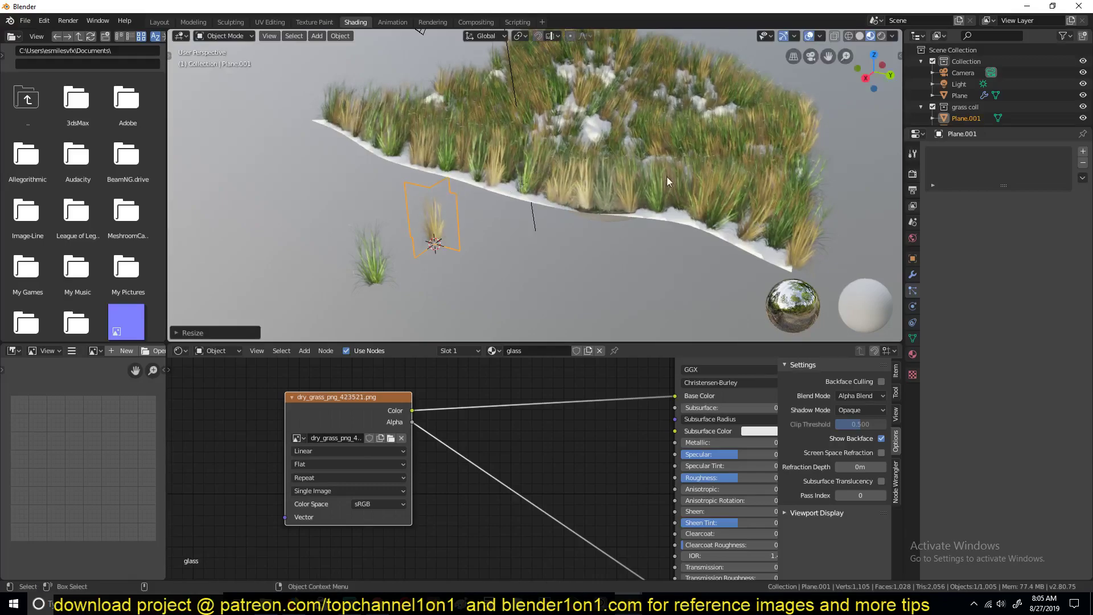
Raise the scale randomness of the terrain's particle system to about 0.716.
key(alt+a)
click(740, 184)
scroll(1019, 341, down, 10)
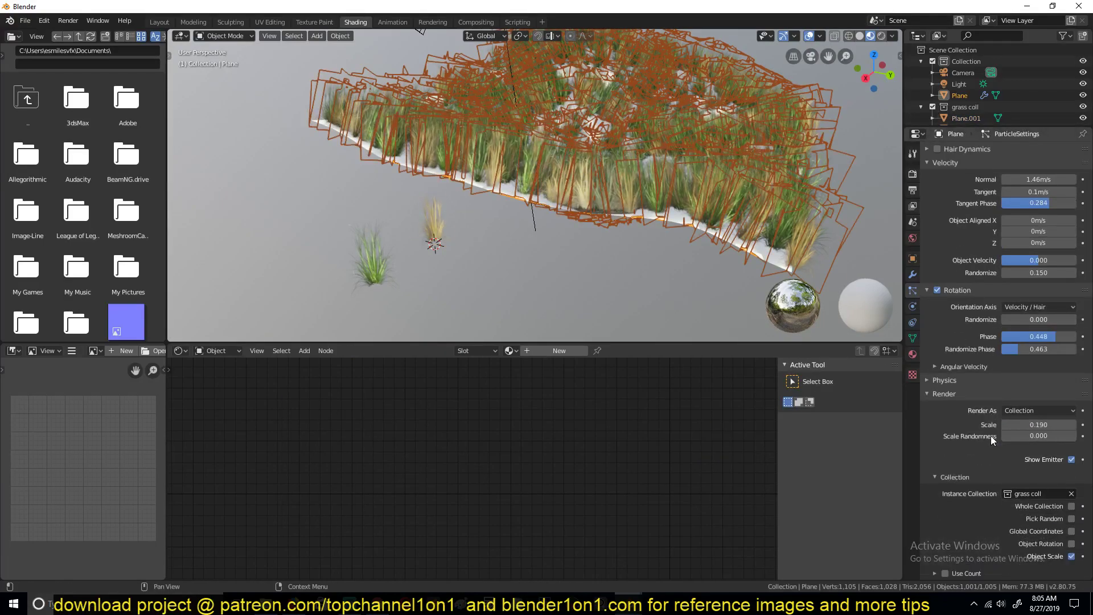
drag(1028, 435, 1081, 435)
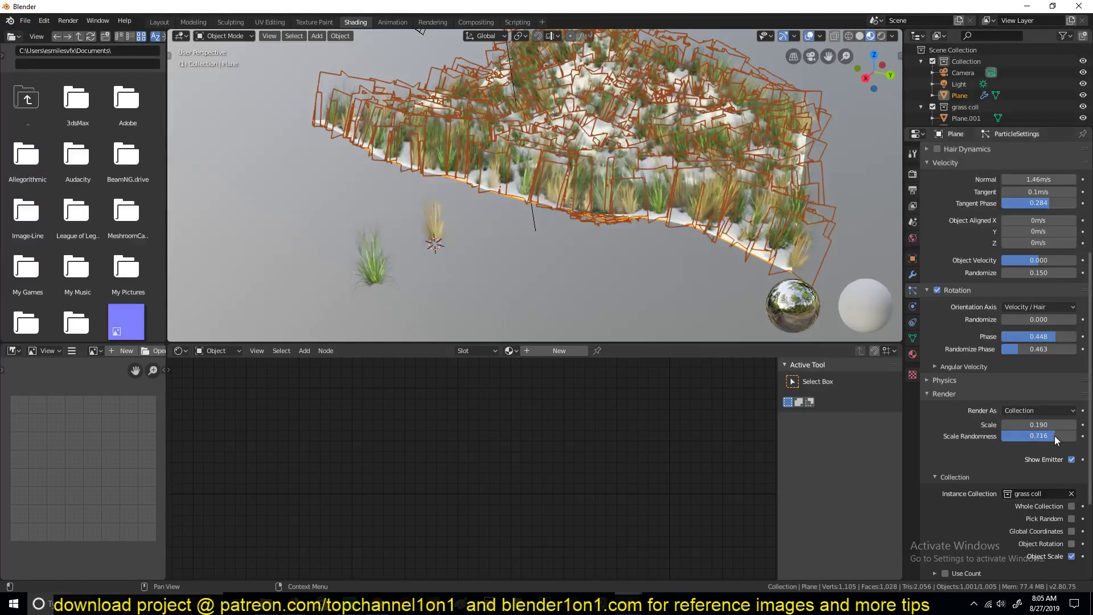
Inspect the scattered green and dry grass on the terrain and its particle settings from several angles.
click(603, 193)
middle_drag(603, 193, 726, 231)
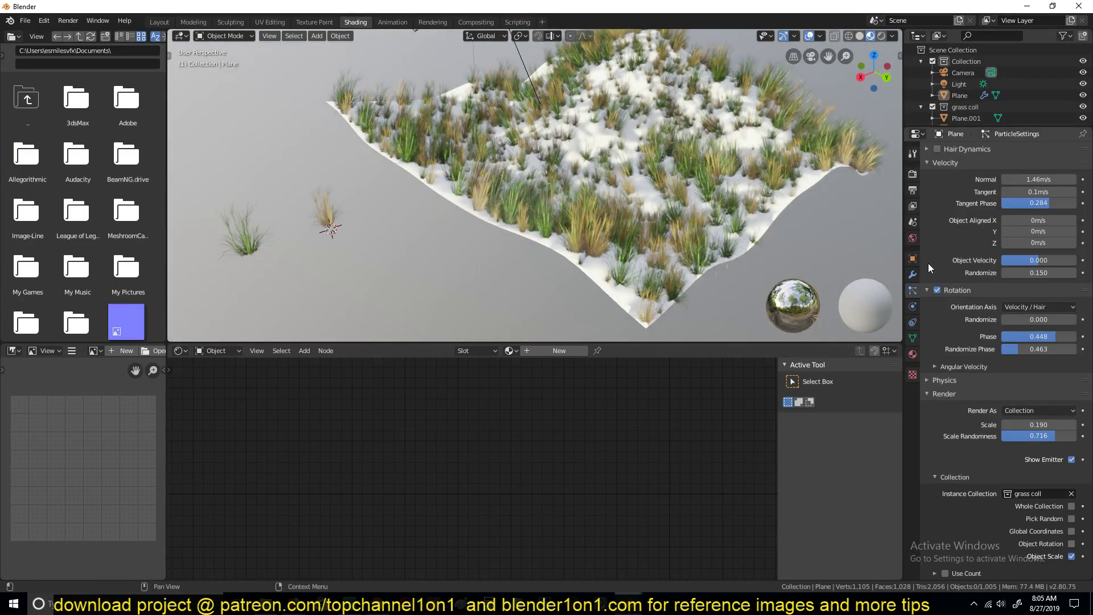
scroll(930, 264, up, 8)
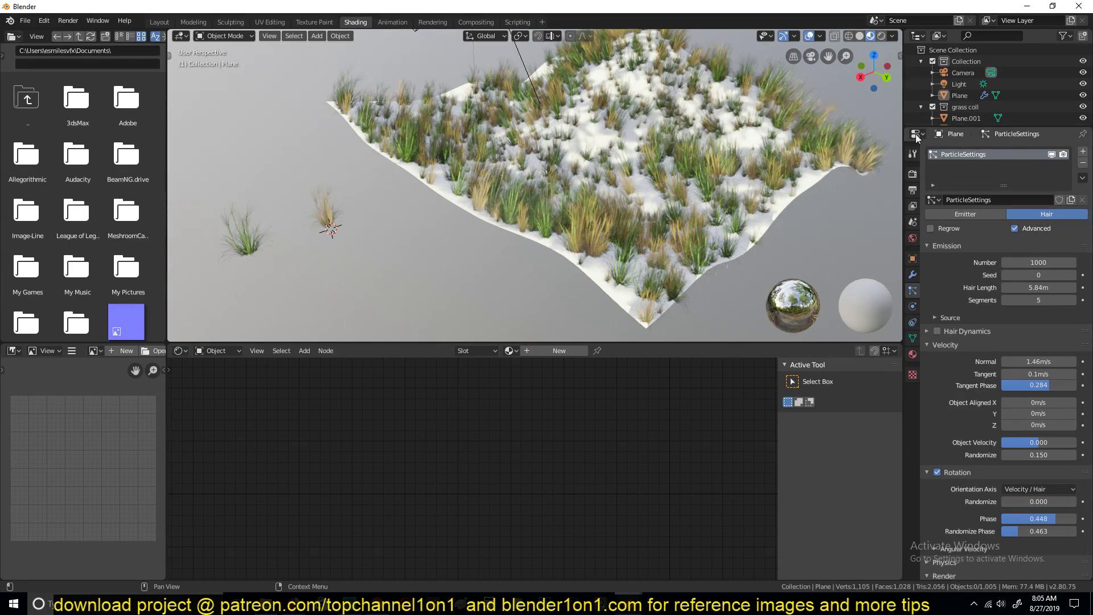
click(366, 196)
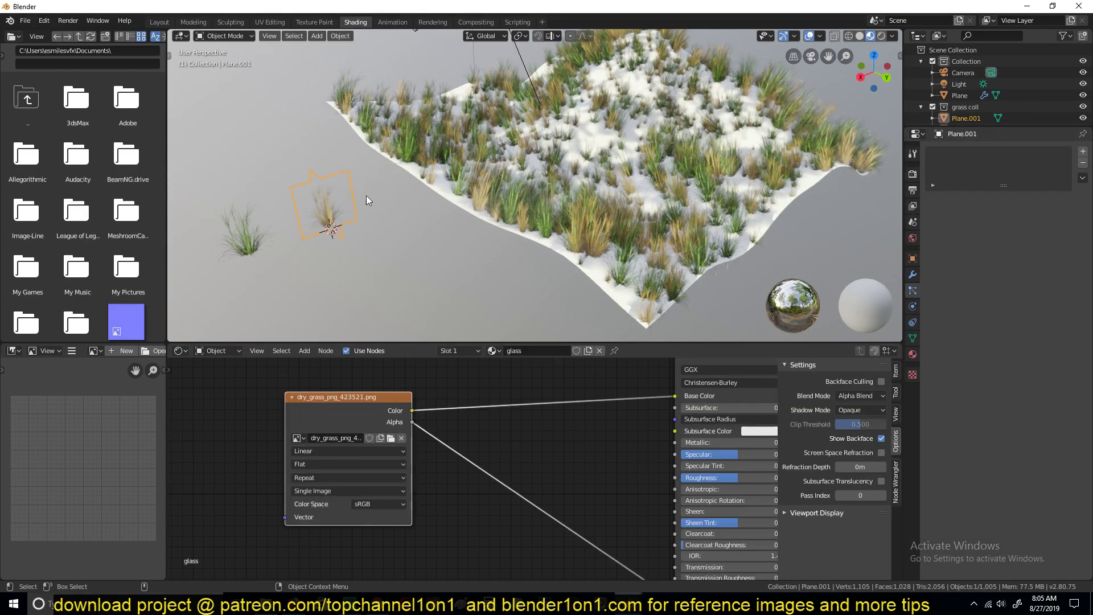
middle_drag(367, 196, 427, 190)
middle_drag(513, 186, 450, 187)
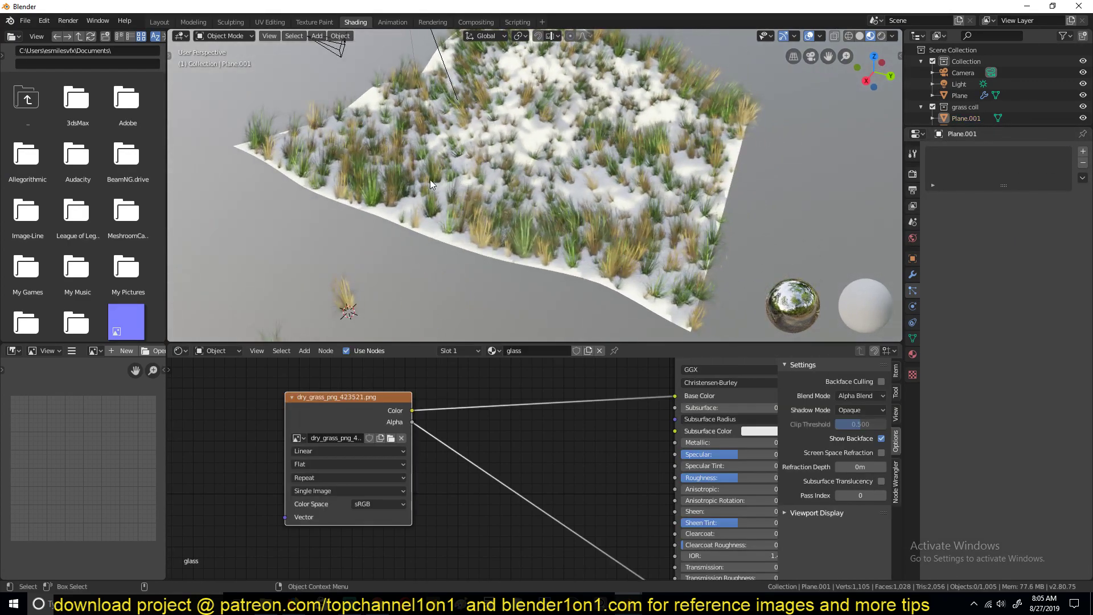
click(418, 219)
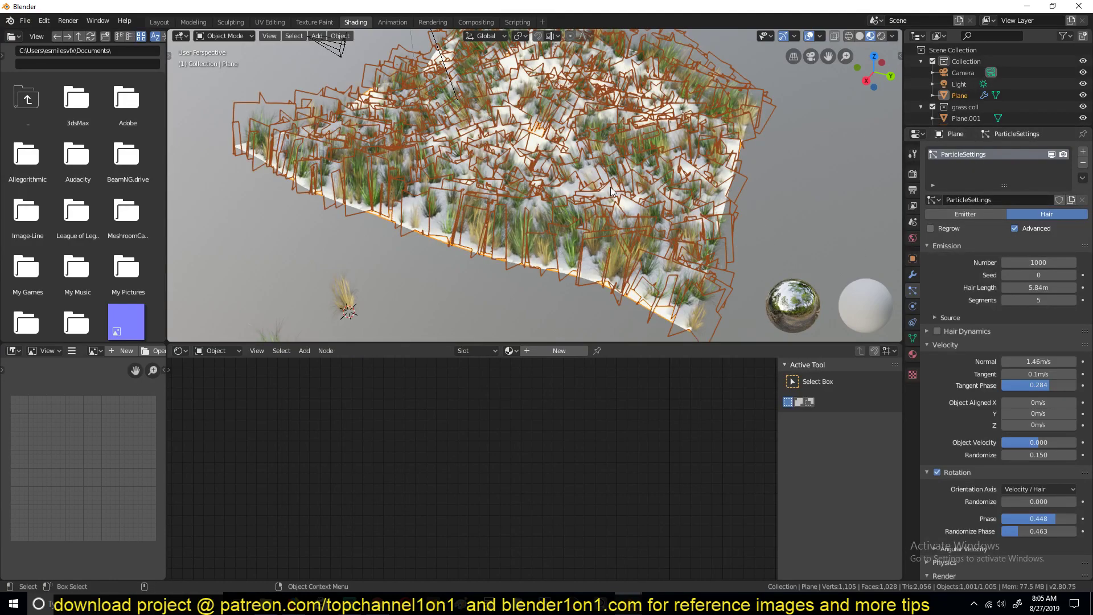
middle_drag(494, 158, 460, 148)
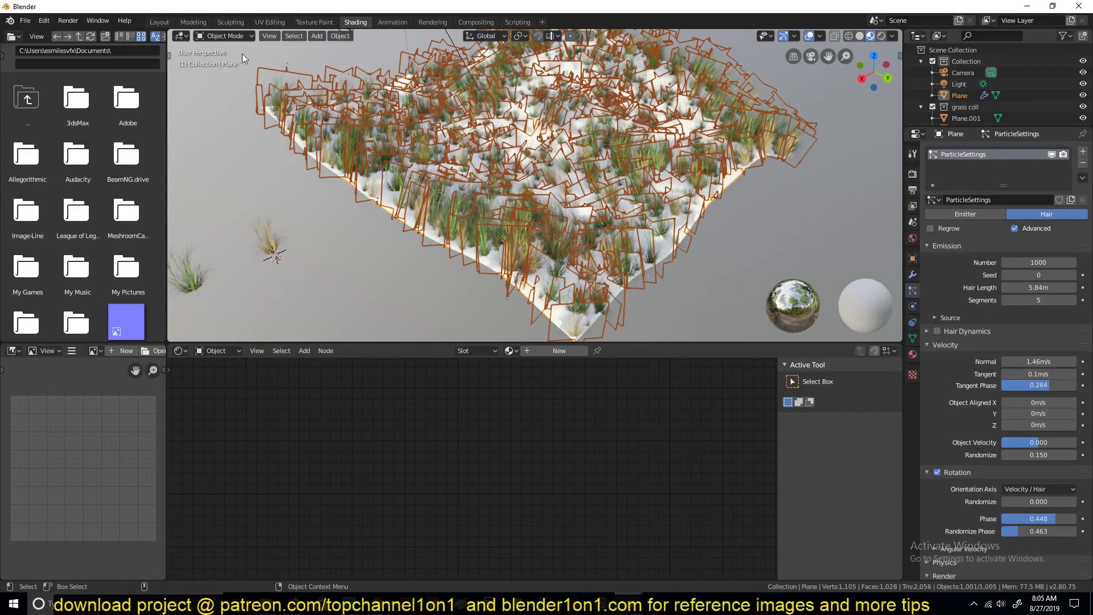
key(alt+a)
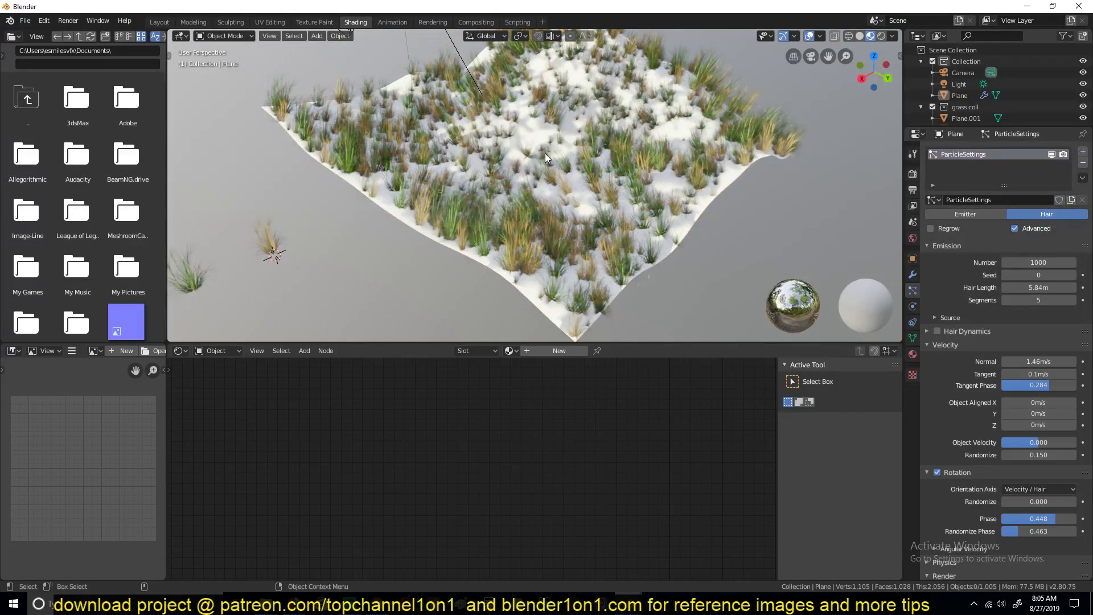
Add a vertex group to the terrain plane and assign all its vertices to it with a weight of 0.
key(a)
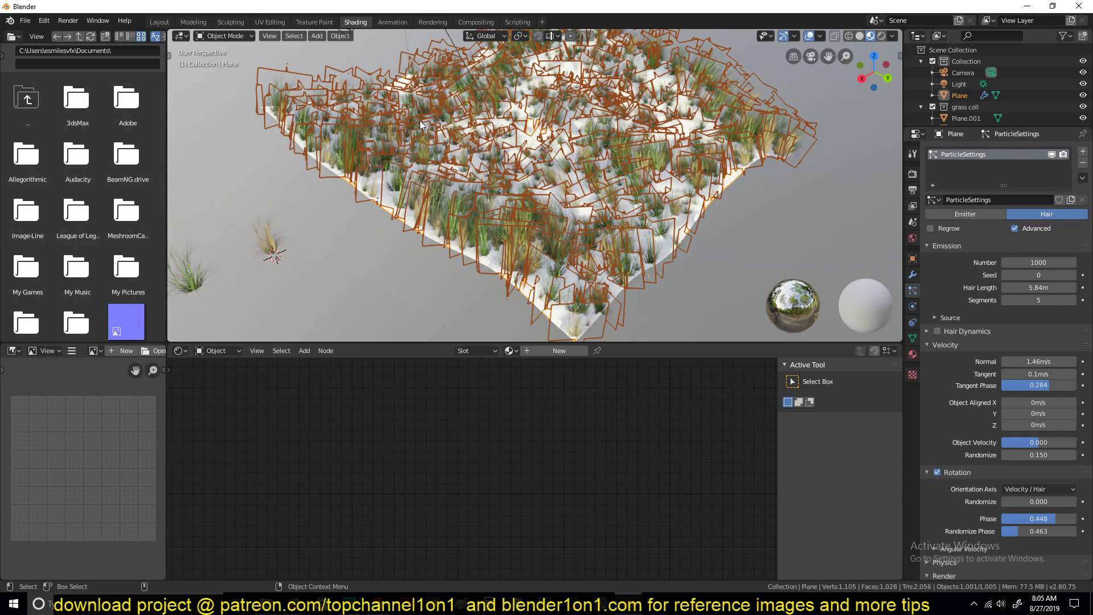
middle_drag(413, 127, 552, 153)
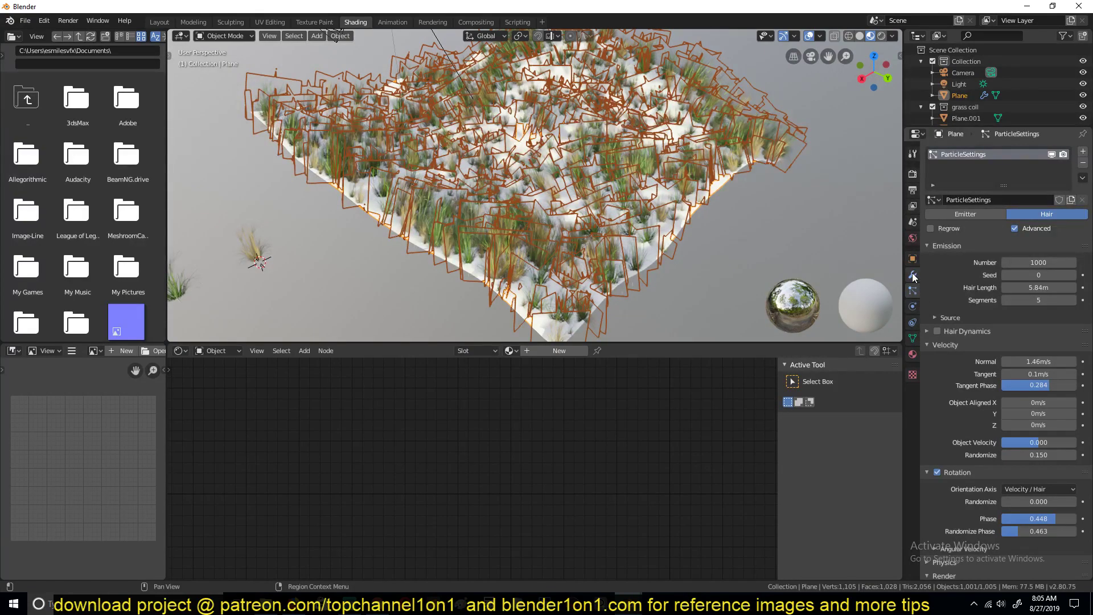
click(912, 338)
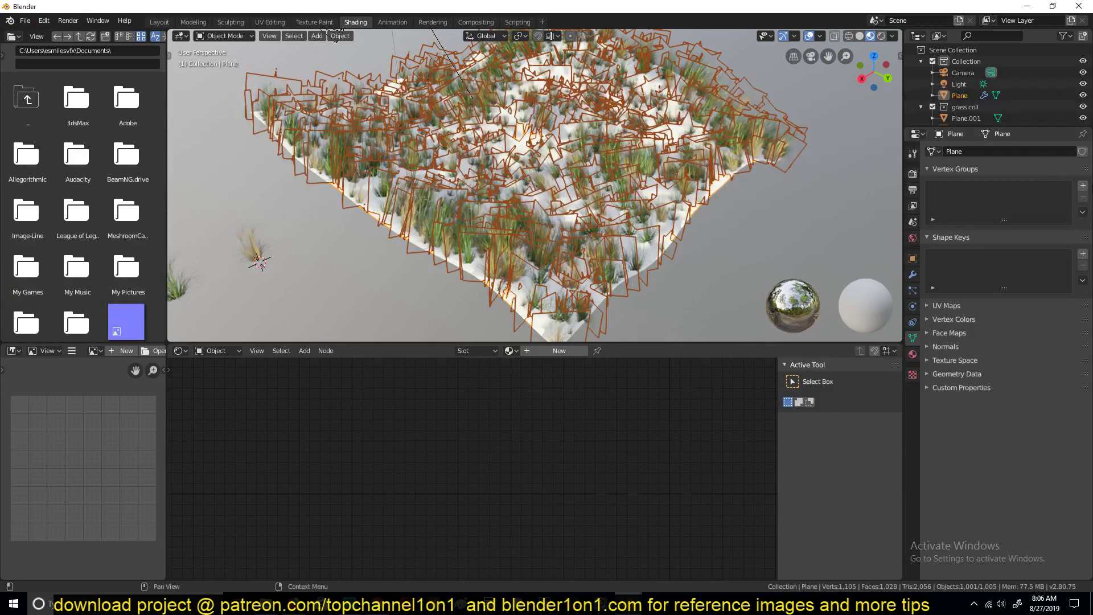
click(1083, 186)
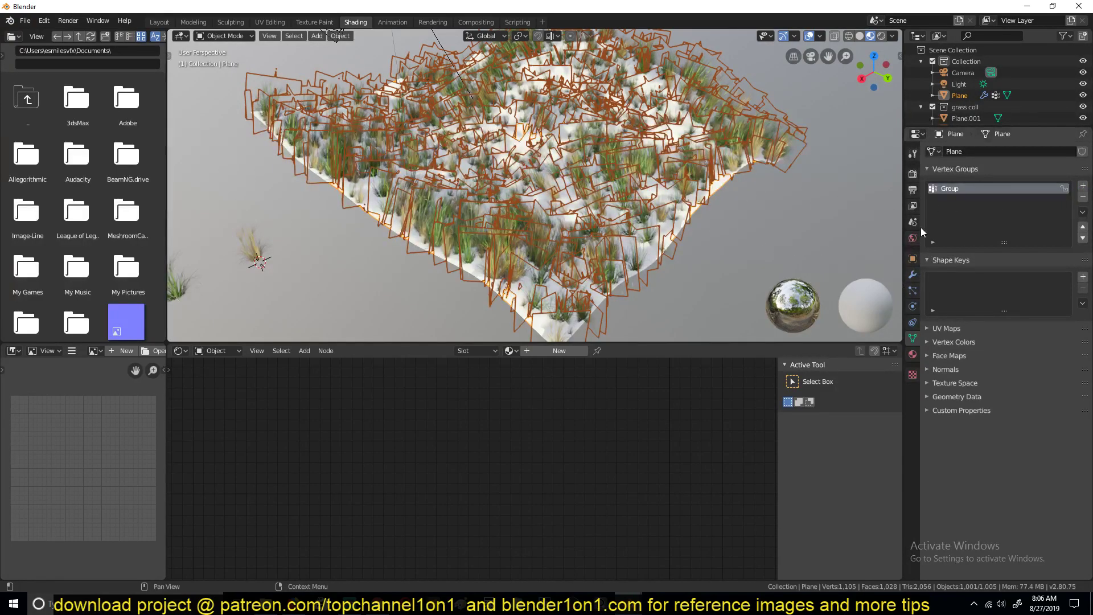
key(Tab)
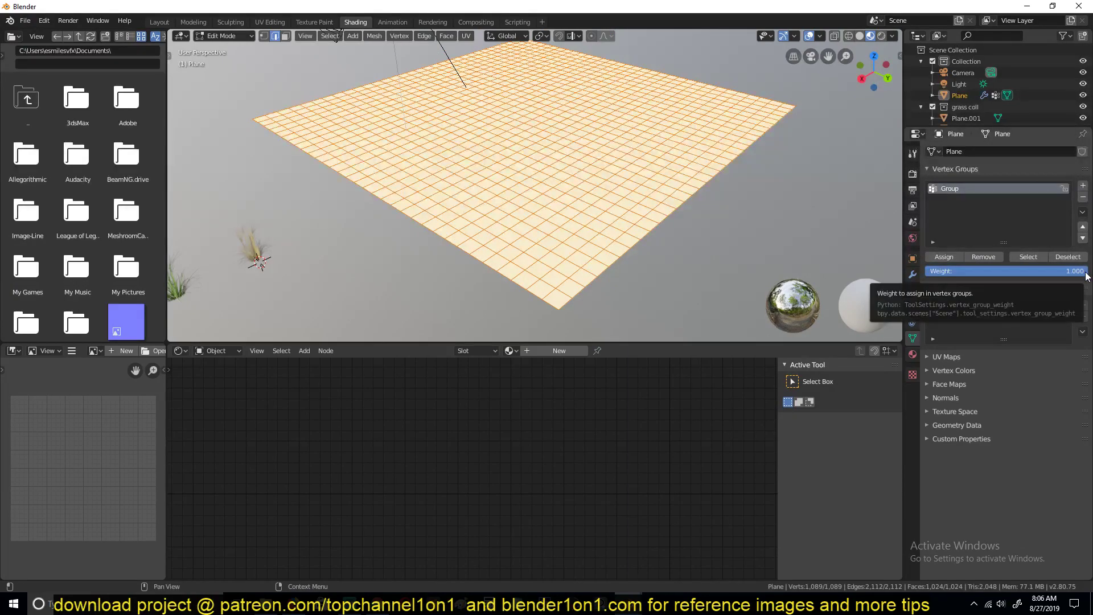
drag(1086, 273, 940, 271)
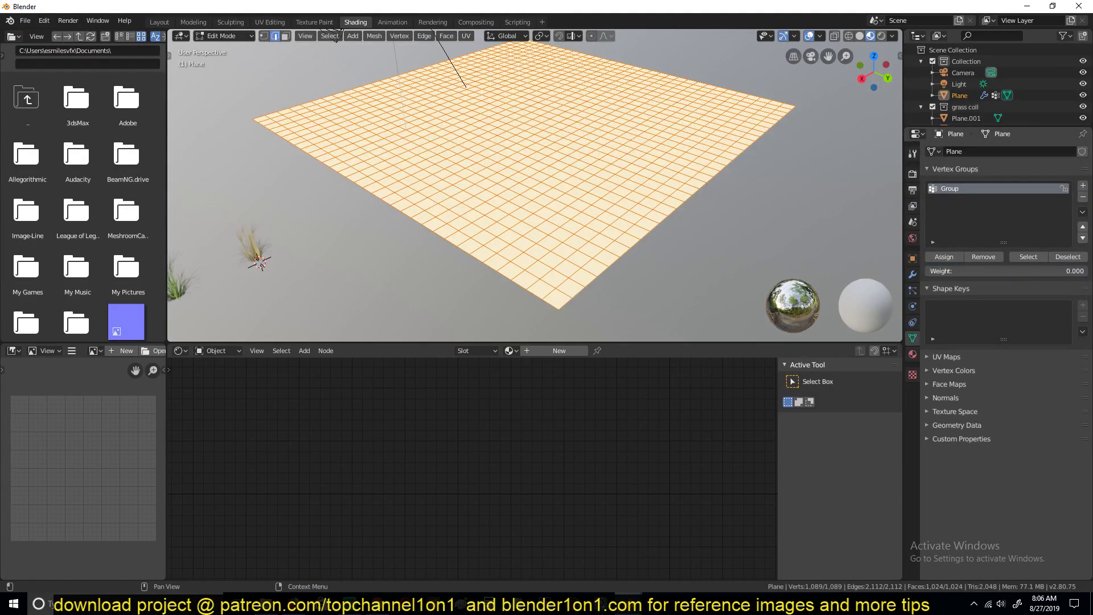
click(948, 256)
key(Tab)
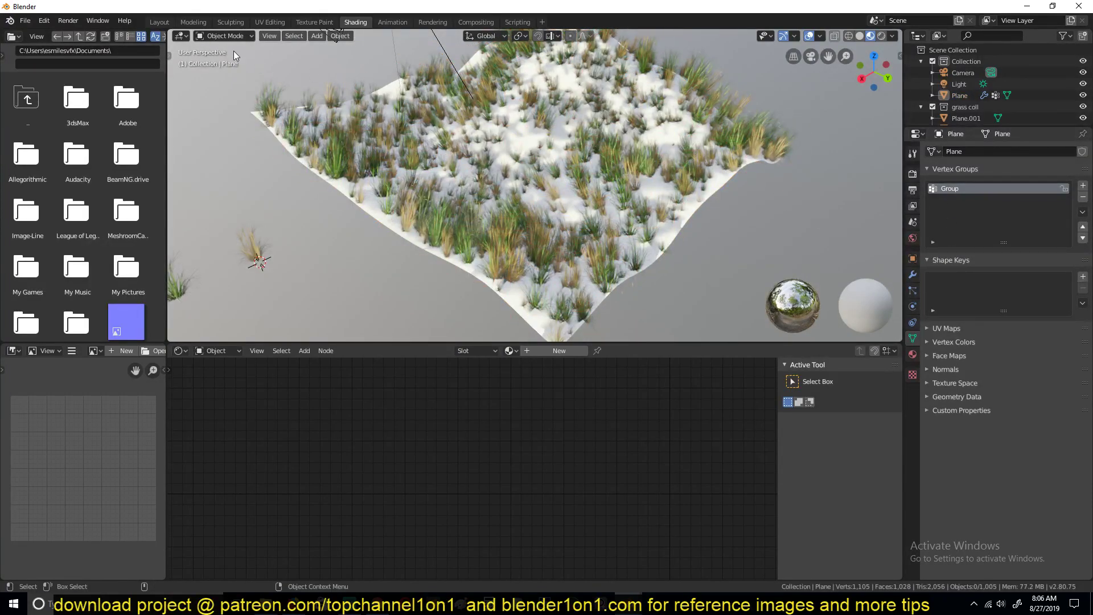
Switch the terrain plane to Weight Paint mode.
click(226, 35)
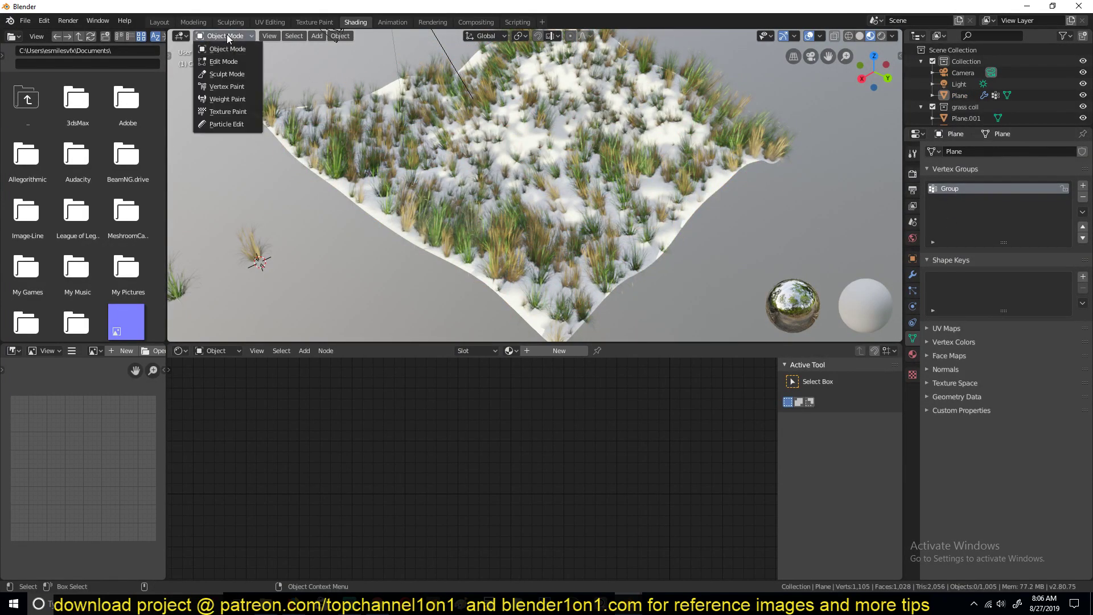
click(240, 98)
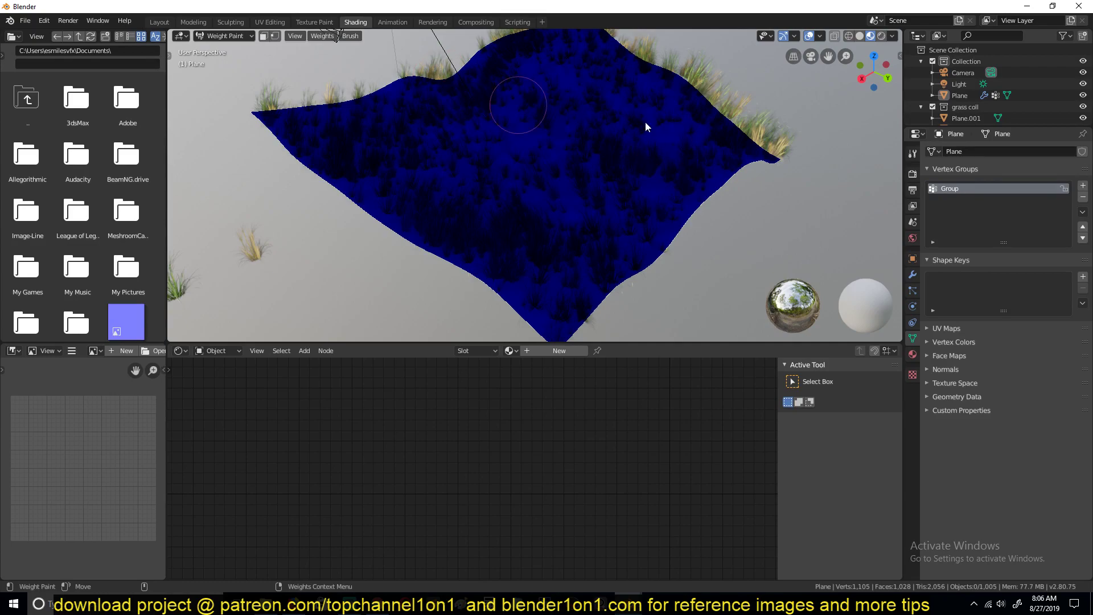
key(Tab)
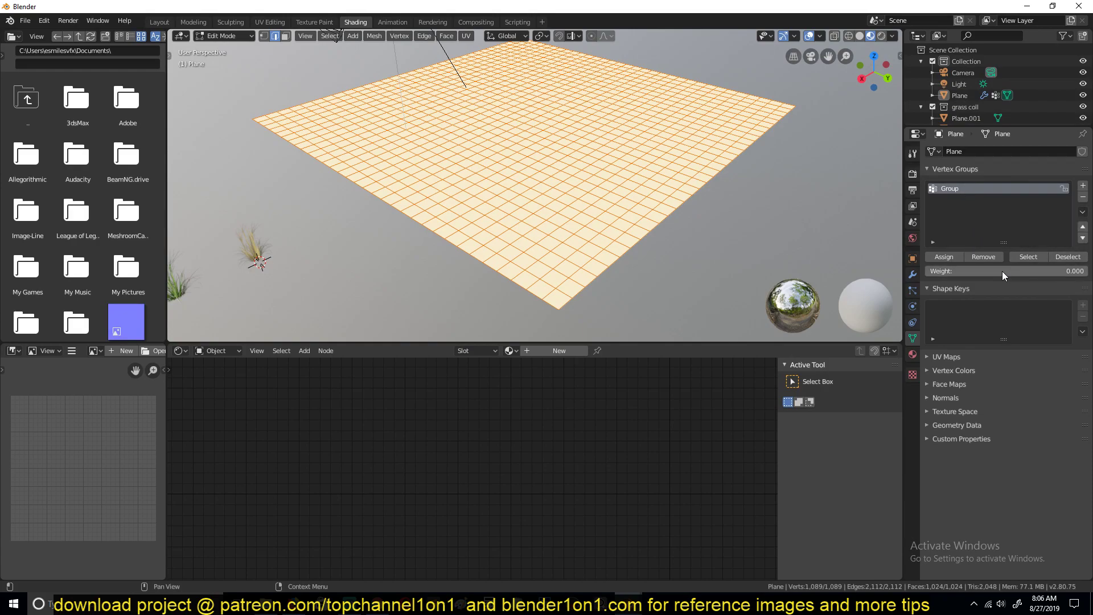
key(Tab)
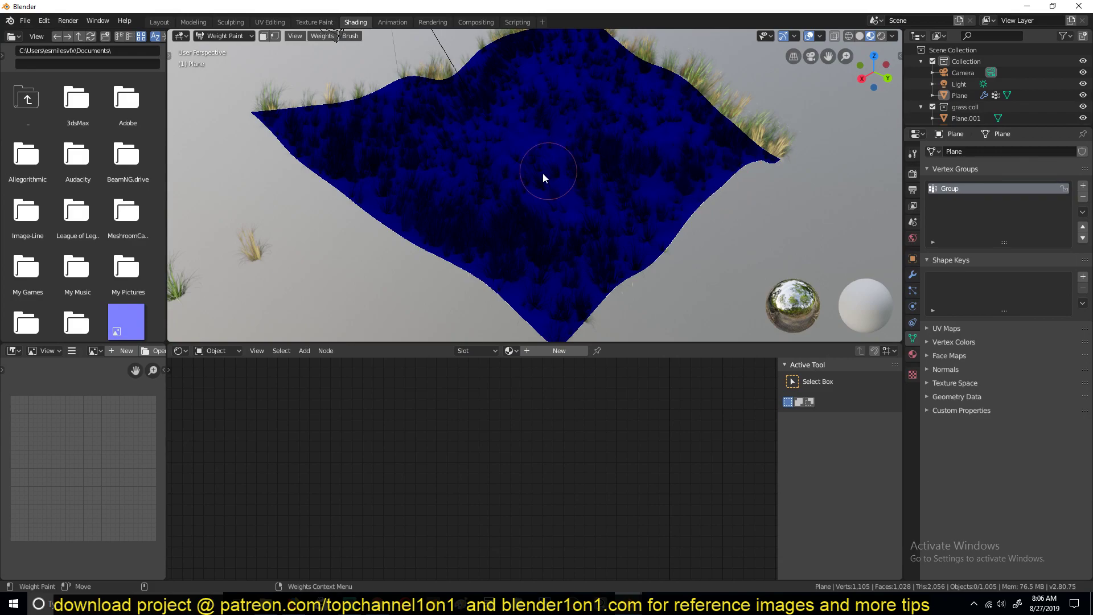
Set the density vertex group of the terrain's hair particle system to "Group".
click(912, 291)
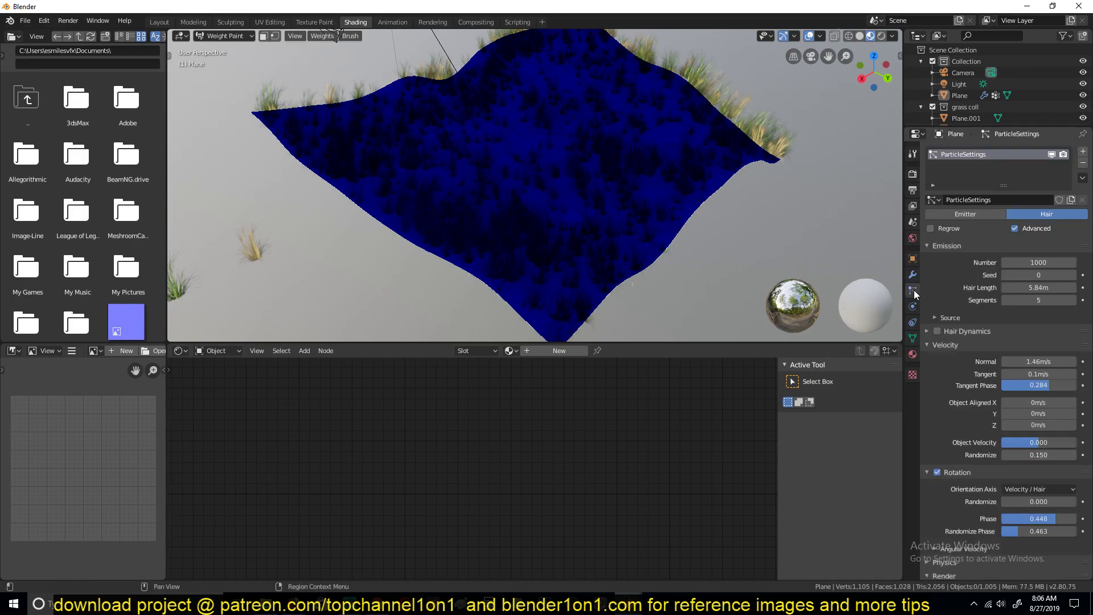
scroll(987, 412, down, 10)
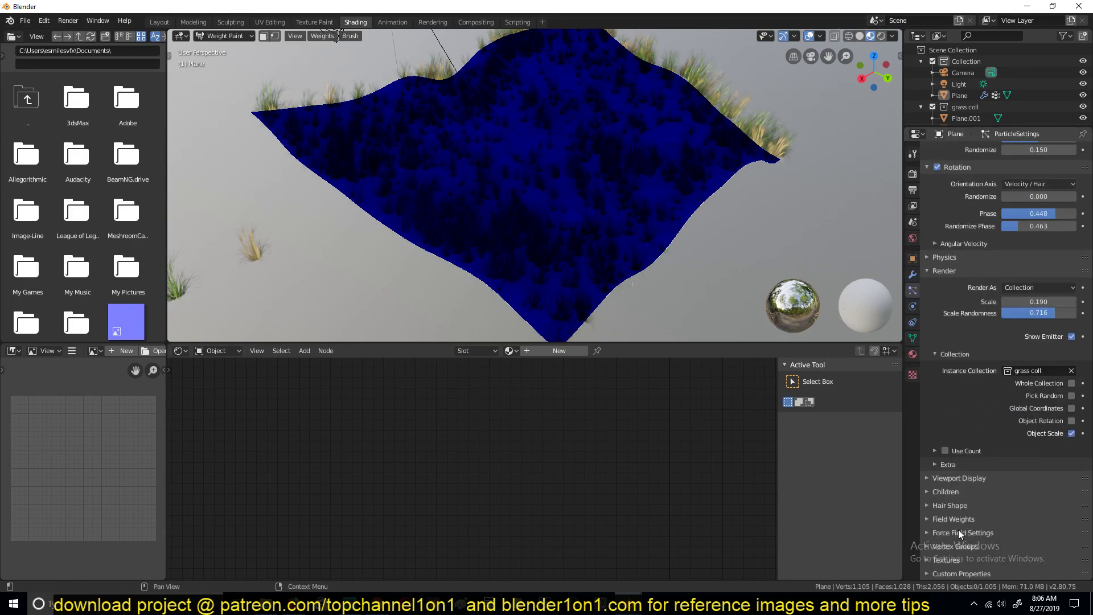
click(958, 520)
scroll(977, 484, down, 8)
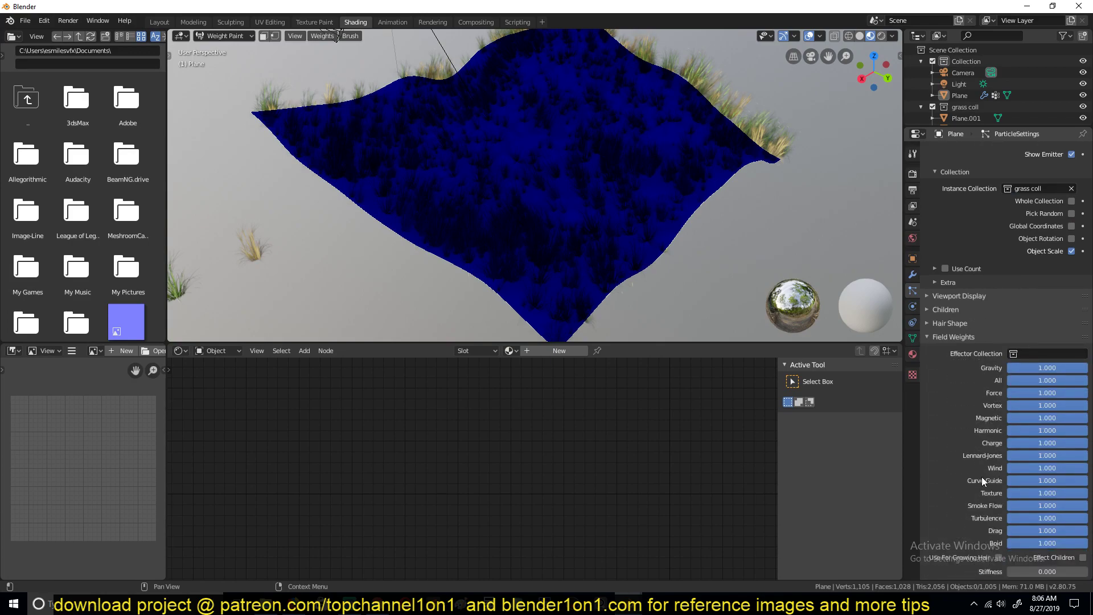
click(972, 338)
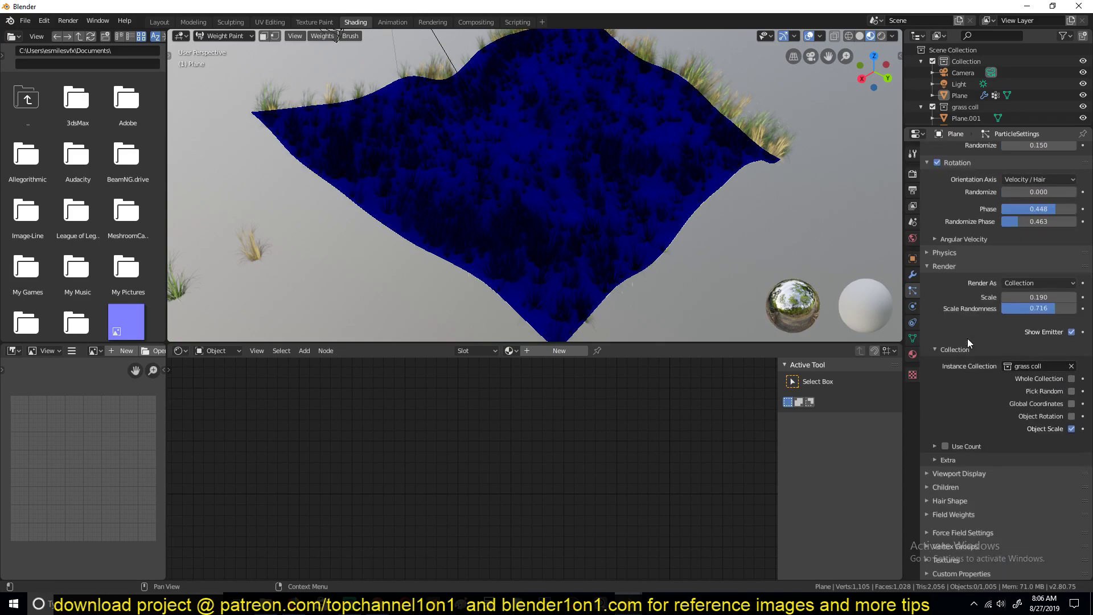
click(957, 547)
scroll(978, 434, down, 5)
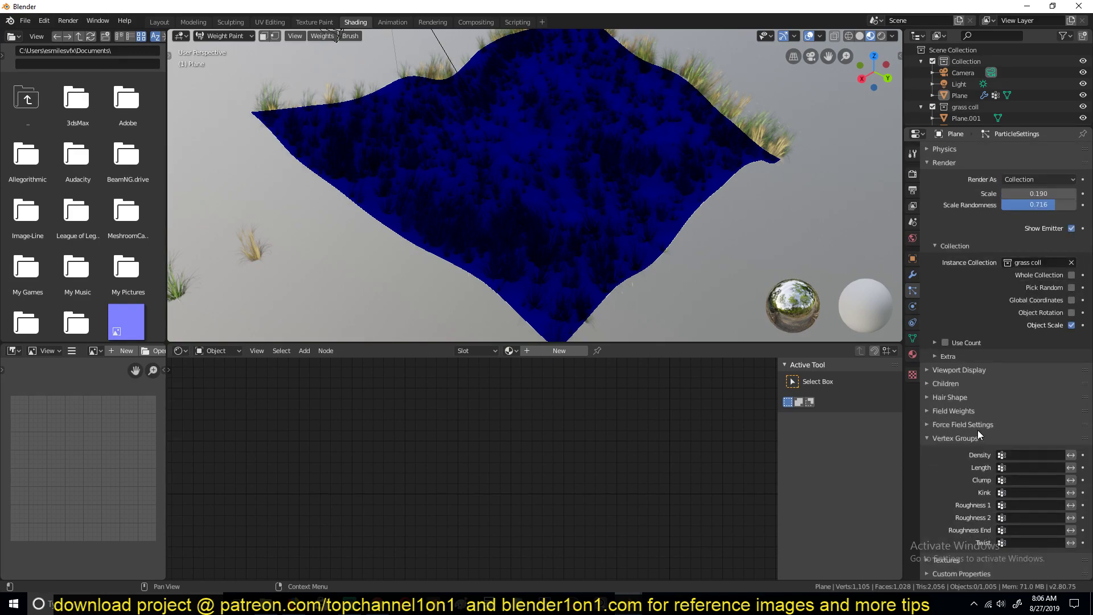
click(1003, 457)
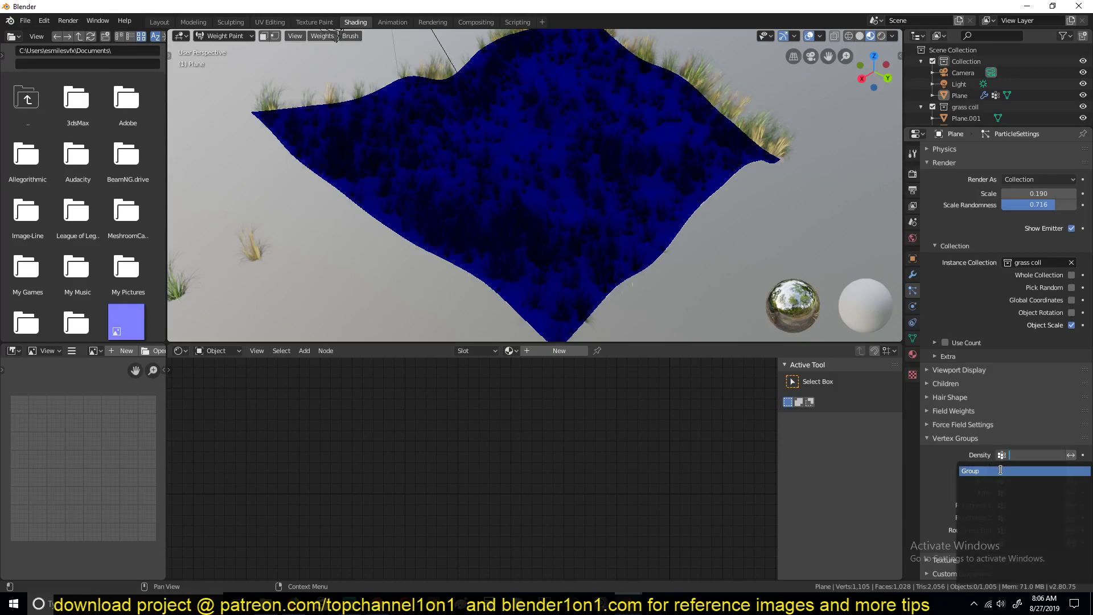
click(1002, 471)
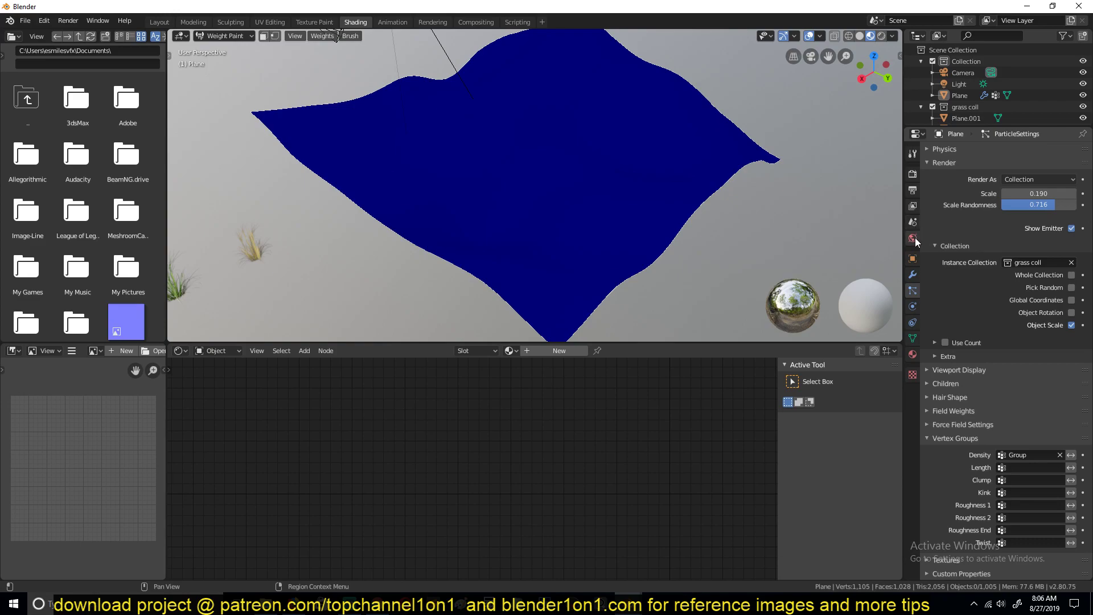
Review the terrain's vertex group weight in Edit Mode and the weight-painted surface from several angles.
click(913, 338)
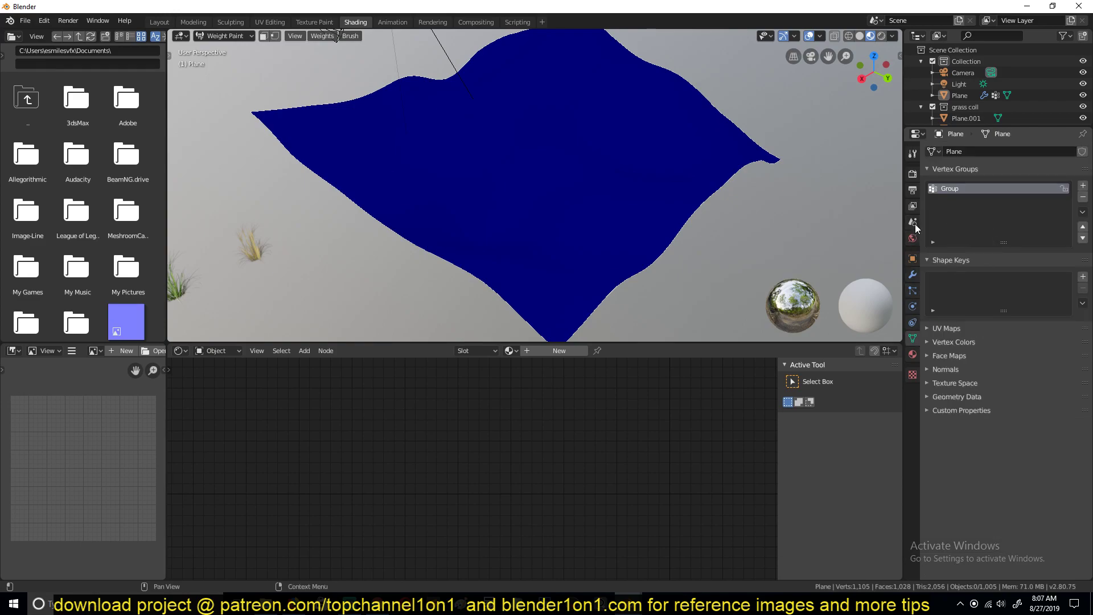
key(Tab)
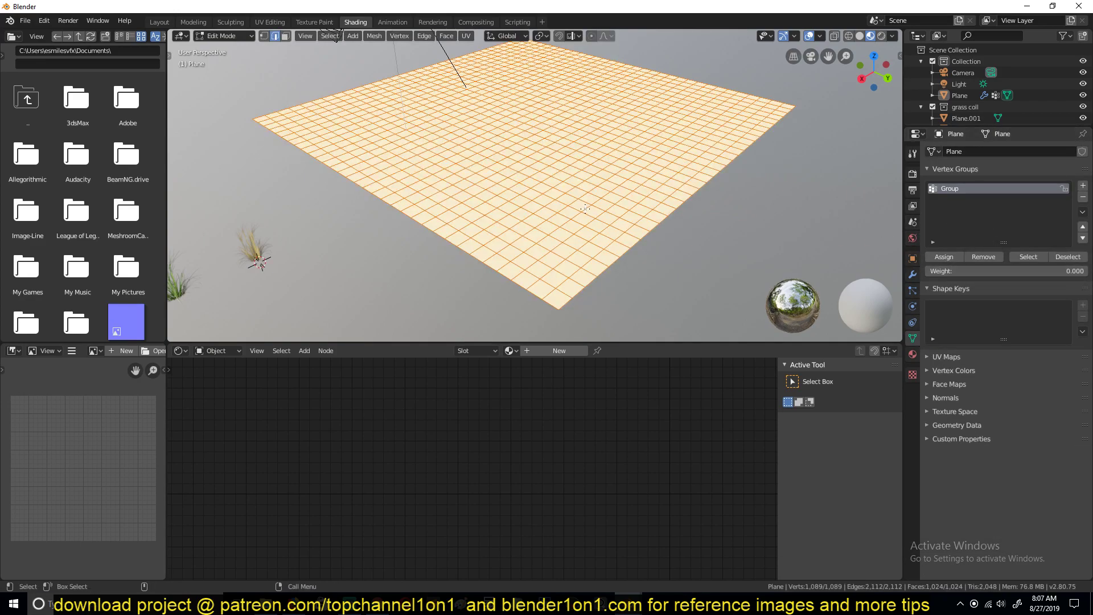
key(Tab)
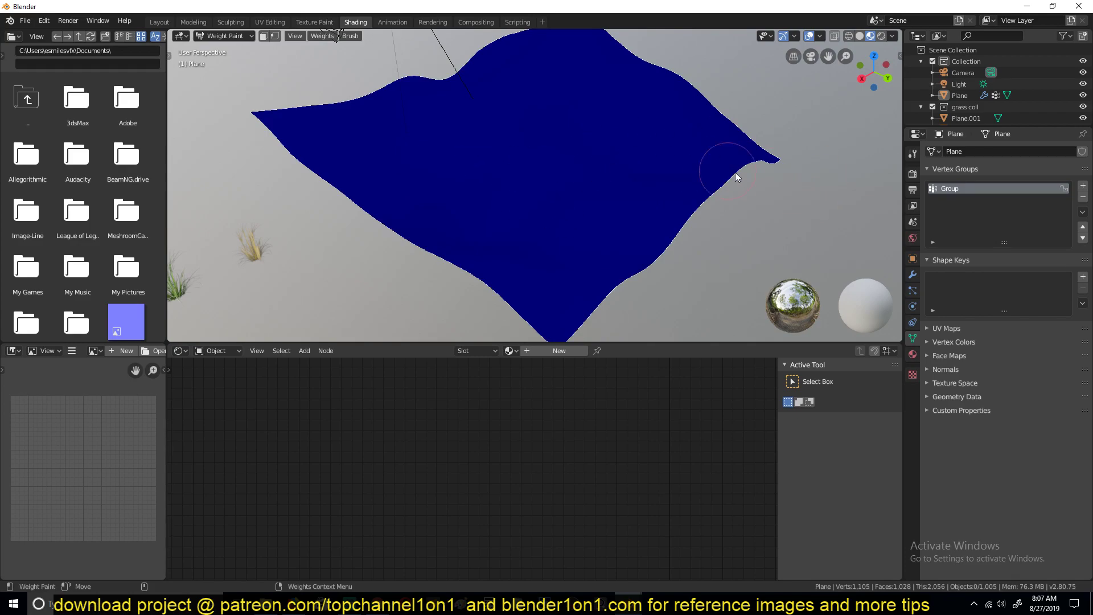
mouse_move(718, 145)
middle_down()
mouse_move(712, 132)
mouse_move(714, 194)
middle_up()
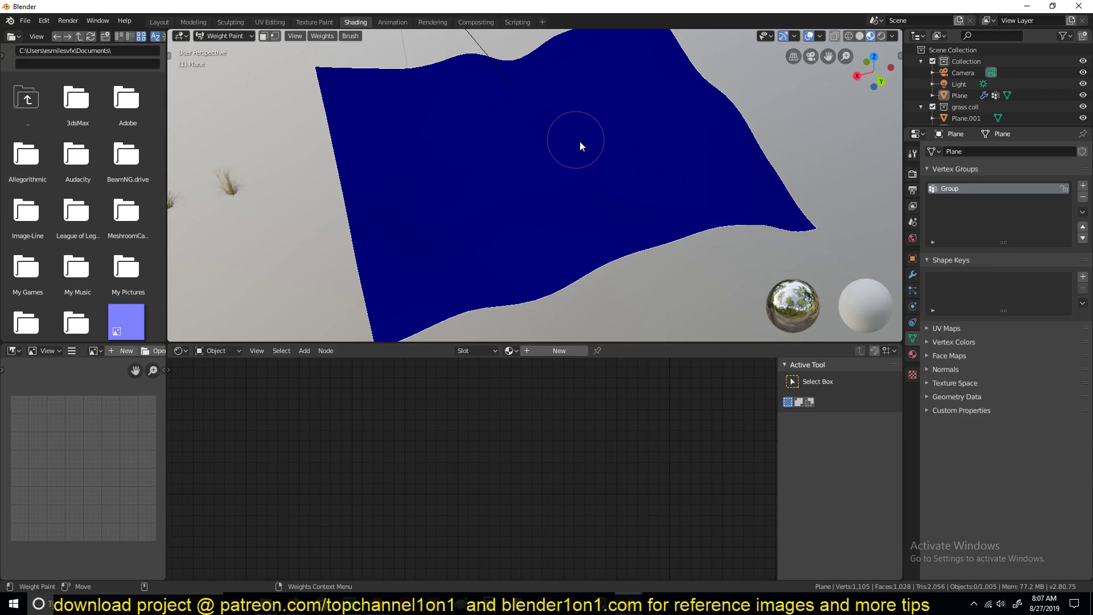
mouse_move(580, 146)
middle_down()
mouse_move(634, 161)
mouse_move(585, 151)
middle_up()
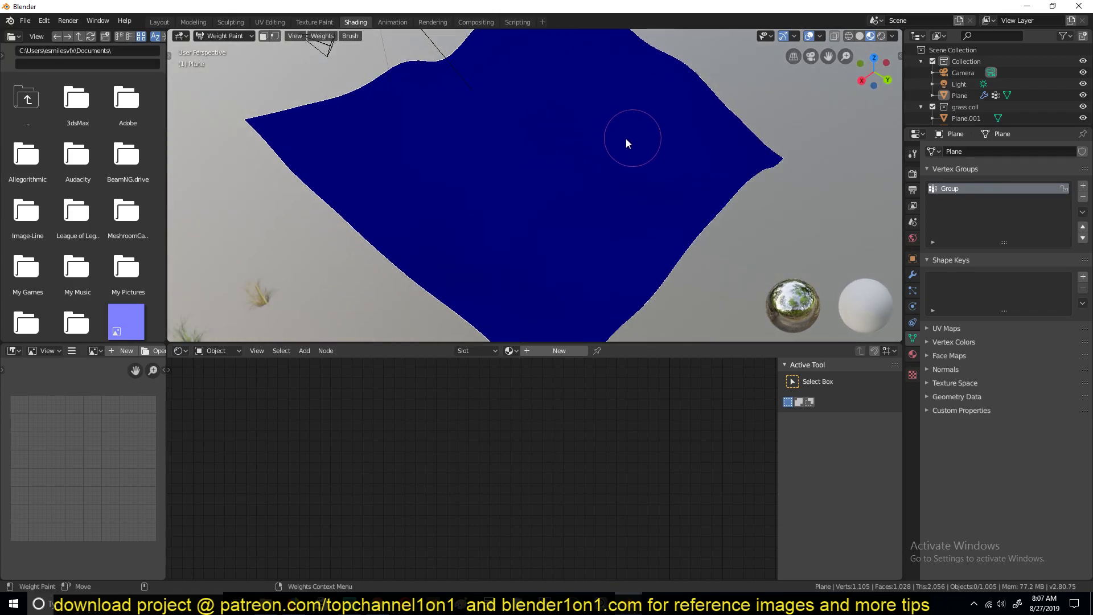
middle_drag(690, 155, 654, 148)
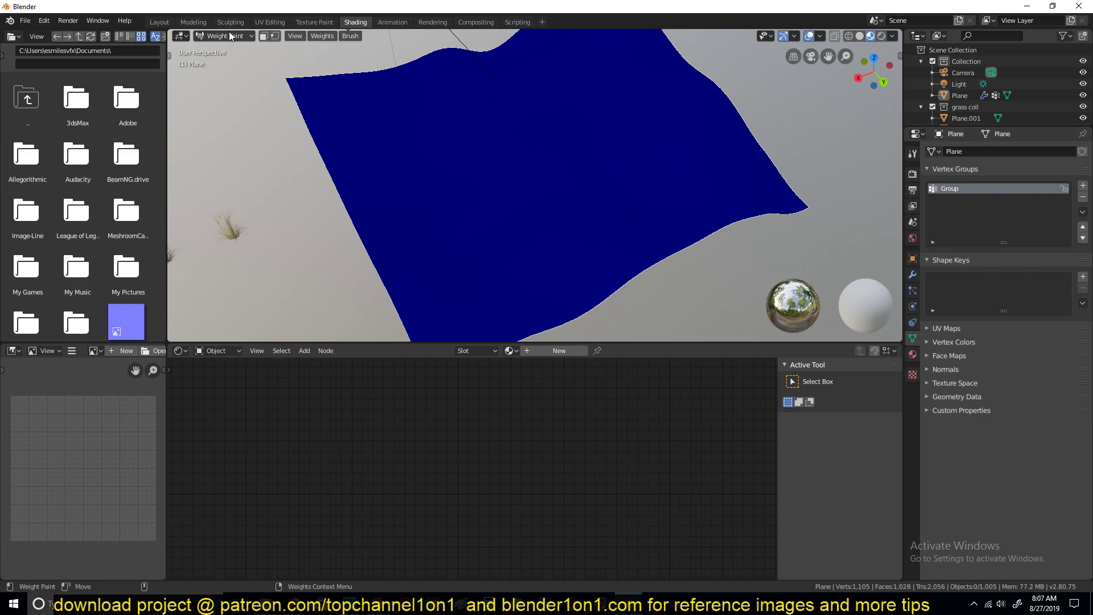
Paint a winding strip of grass inward from one corner of the terrain using the Draw weight brush at weight 1.000.
click(913, 154)
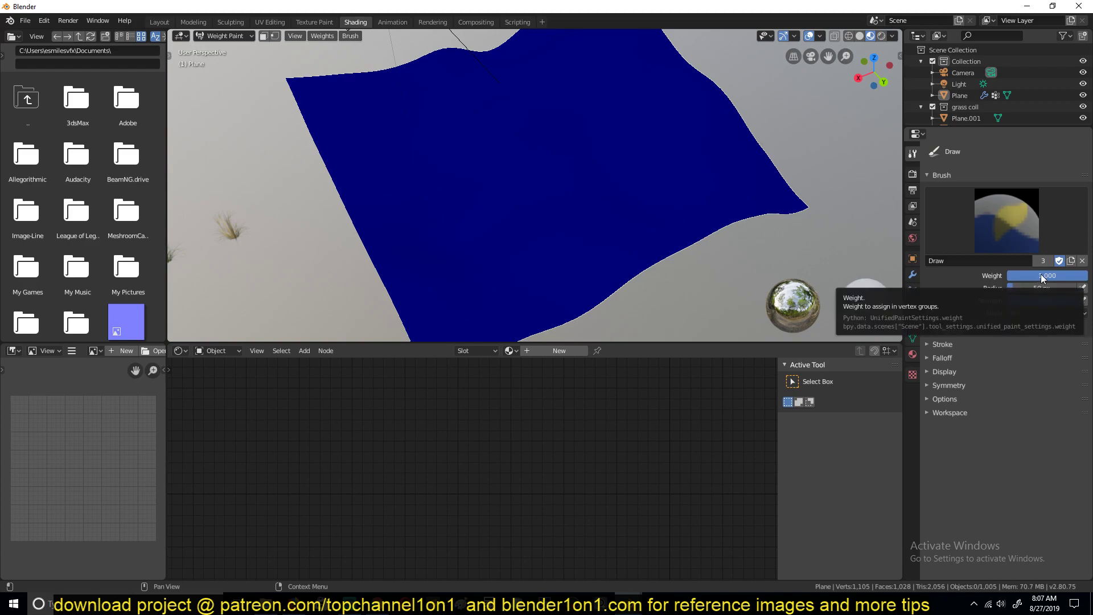
mouse_move(804, 202)
mouse_down()
mouse_move(720, 173)
mouse_move(690, 176)
mouse_move(677, 209)
mouse_move(644, 219)
mouse_move(608, 205)
mouse_up()
mouse_move(770, 169)
middle_down()
mouse_move(785, 162)
mouse_move(614, 134)
middle_up()
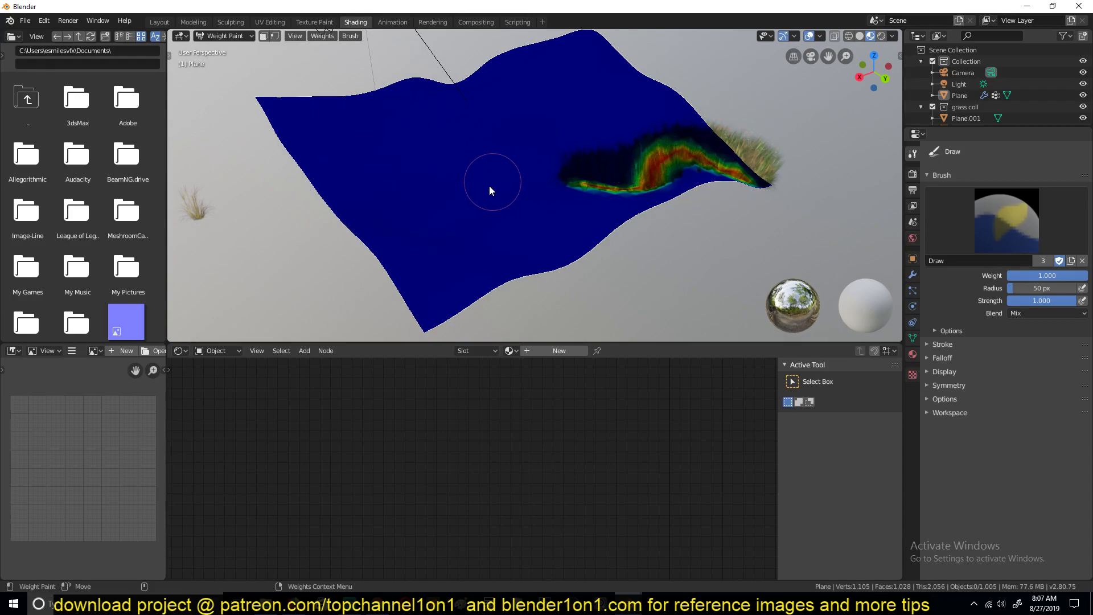
Hide the viewport overlays and extend the weight-painted grass in a large curling loop around the terrain.
click(811, 36)
middle_drag(736, 137, 644, 207)
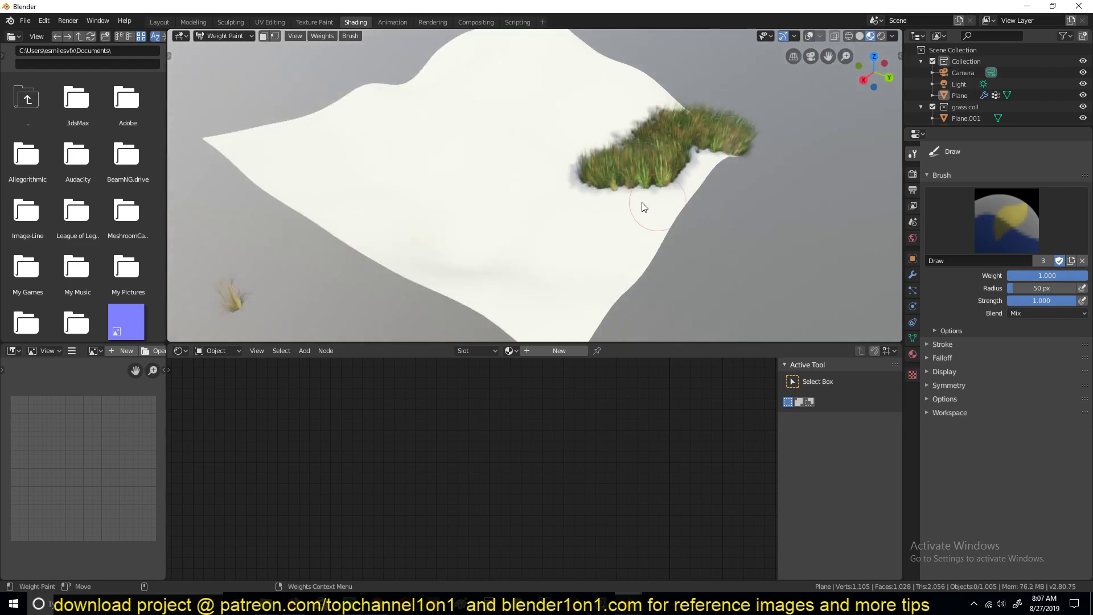
mouse_move(643, 206)
mouse_down()
mouse_move(603, 256)
mouse_move(490, 253)
mouse_move(411, 210)
mouse_move(373, 159)
mouse_move(414, 113)
mouse_move(467, 91)
mouse_move(560, 93)
mouse_move(653, 119)
mouse_up()
mouse_move(654, 119)
middle_down()
mouse_move(575, 94)
mouse_move(661, 122)
mouse_move(568, 142)
middle_up()
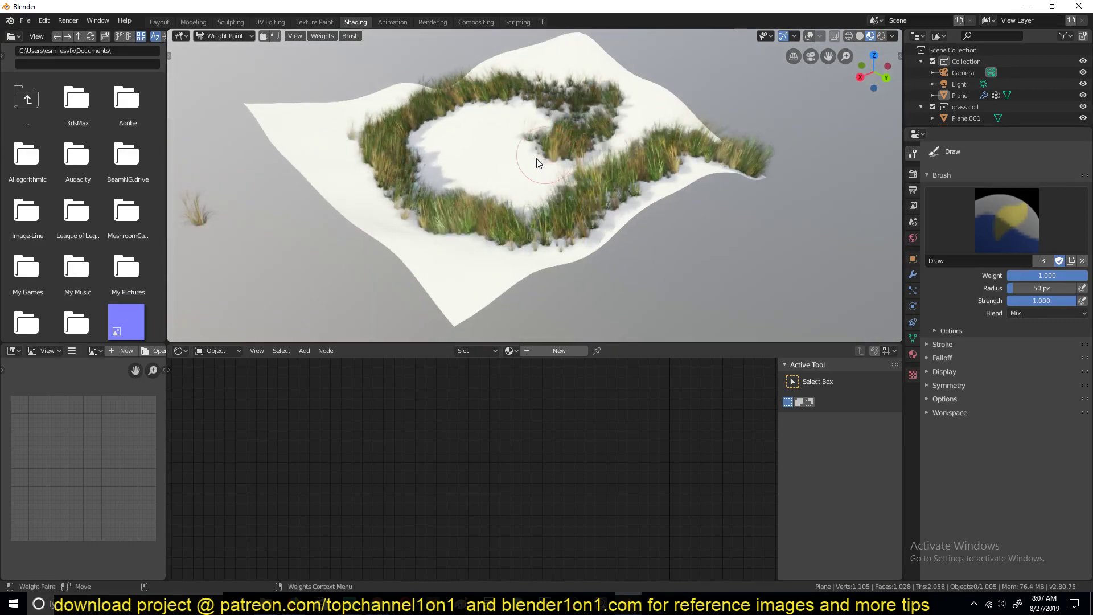
Paint more grass inside the curling loop and widen it toward the terrain's front corner.
drag(538, 163, 489, 155)
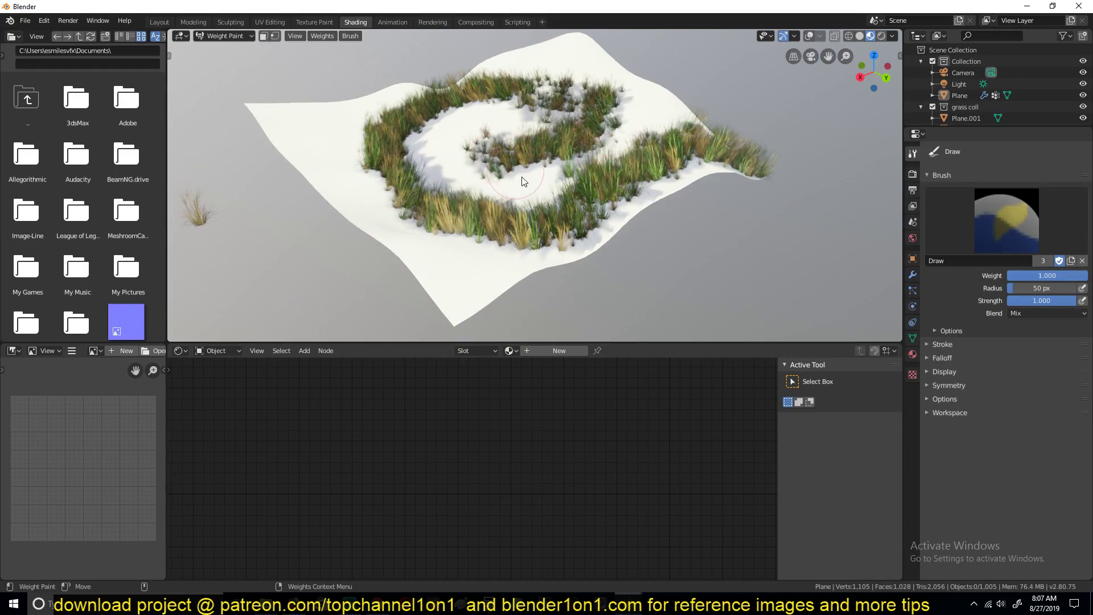
mouse_move(526, 194)
mouse_down()
mouse_move(495, 179)
mouse_move(499, 220)
mouse_move(467, 267)
mouse_move(377, 228)
mouse_move(642, 235)
mouse_up()
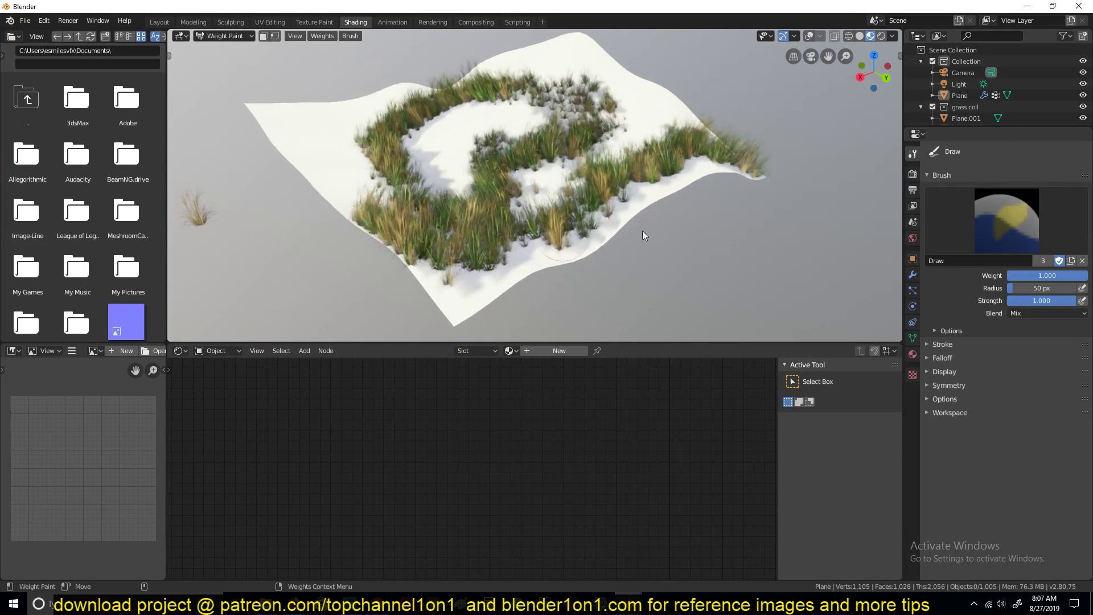
Clear the painted grass by assigning weight 0.000 to all terrain vertices in "Group", and return to Weight Paint with overlays hidden.
click(915, 338)
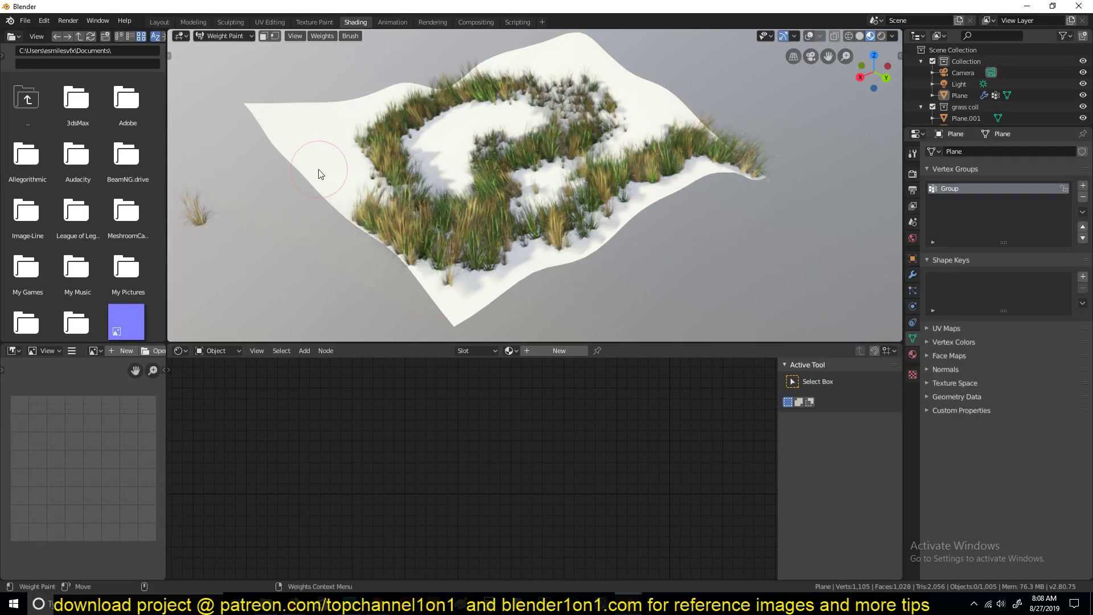
key(Tab)
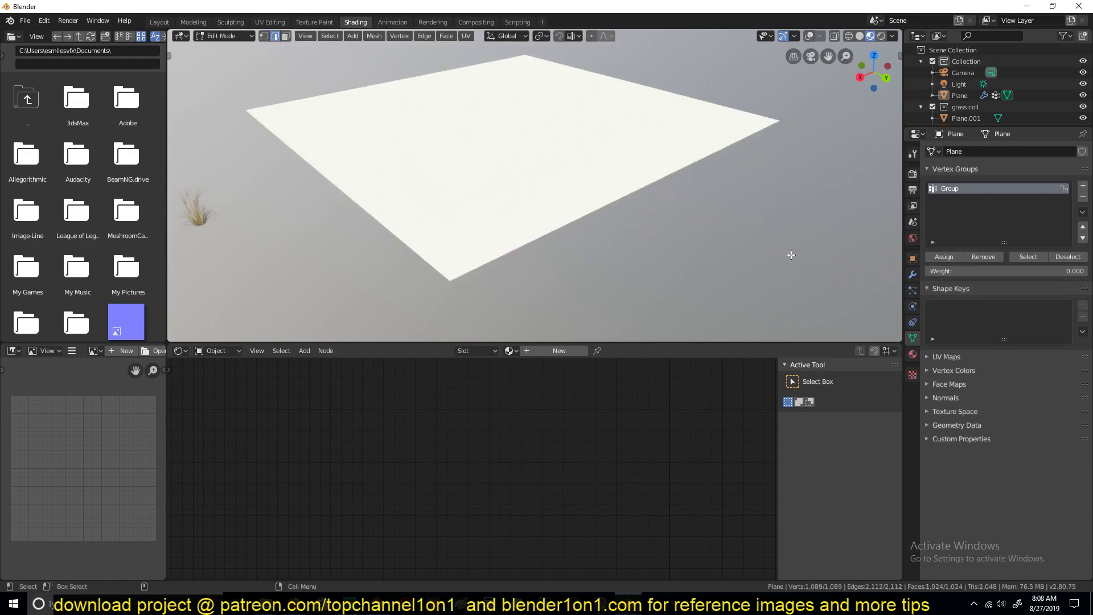
click(809, 36)
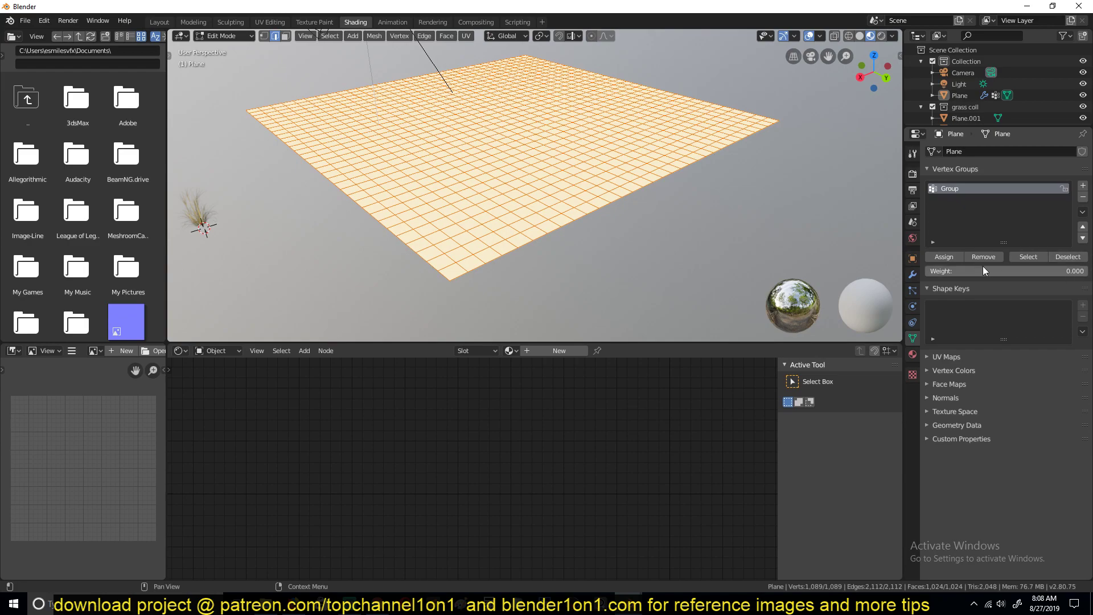
click(953, 259)
key(Tab)
middle_drag(635, 155, 635, 183)
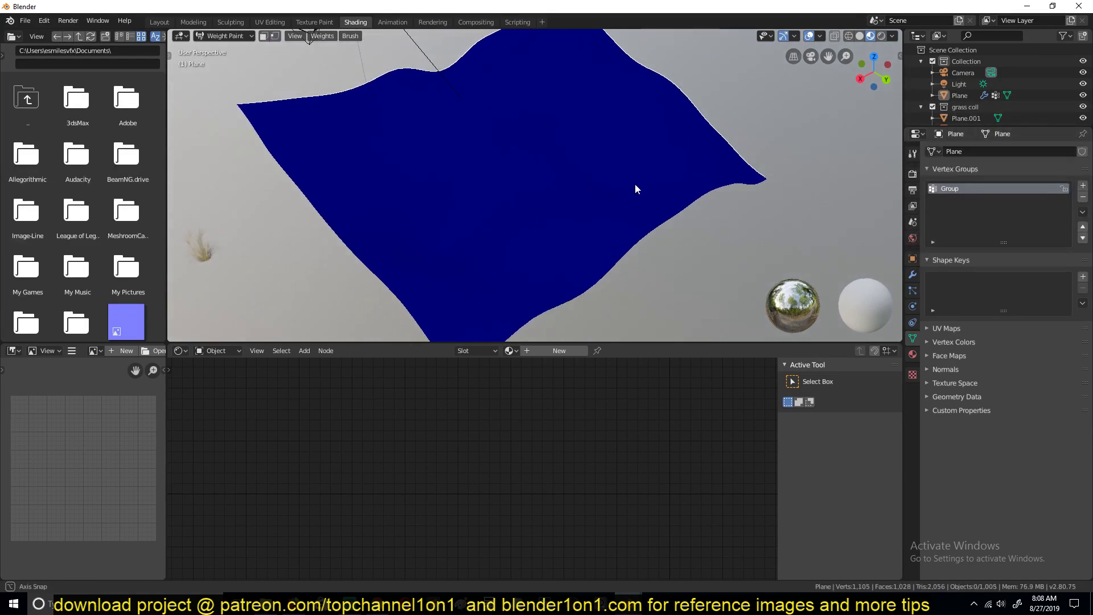
click(814, 36)
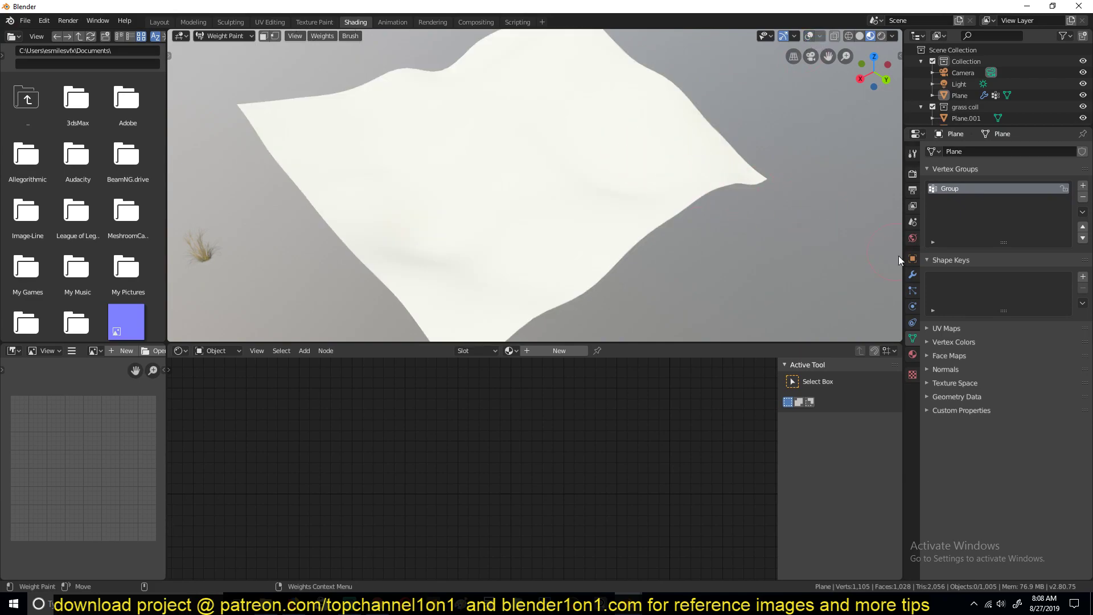
Paint a single round patch of grass near one corner of the terrain and inspect its density.
click(913, 290)
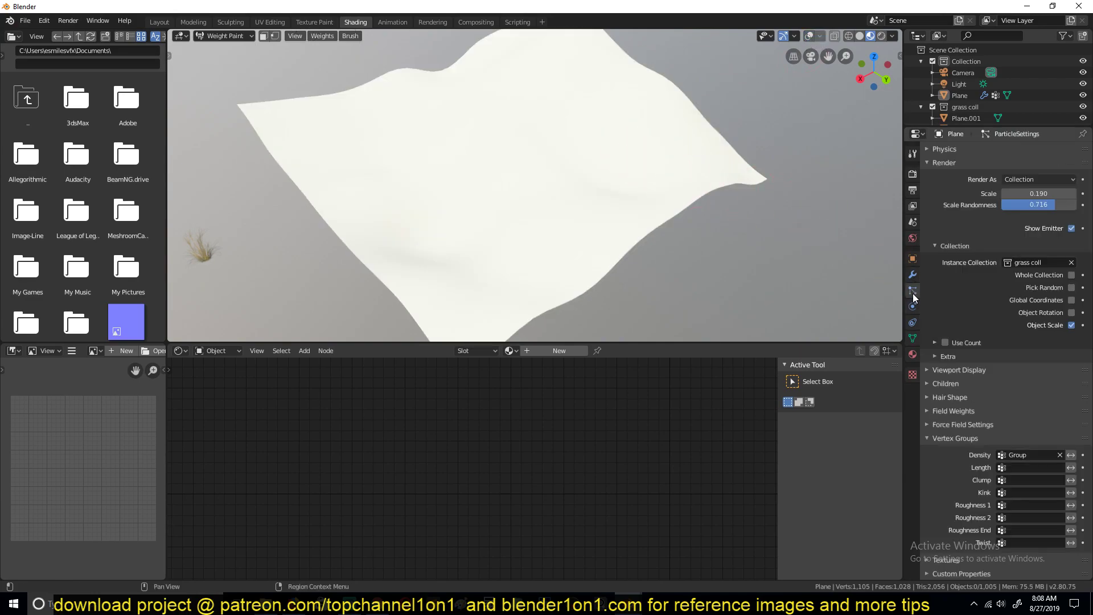
scroll(984, 246, up, 15)
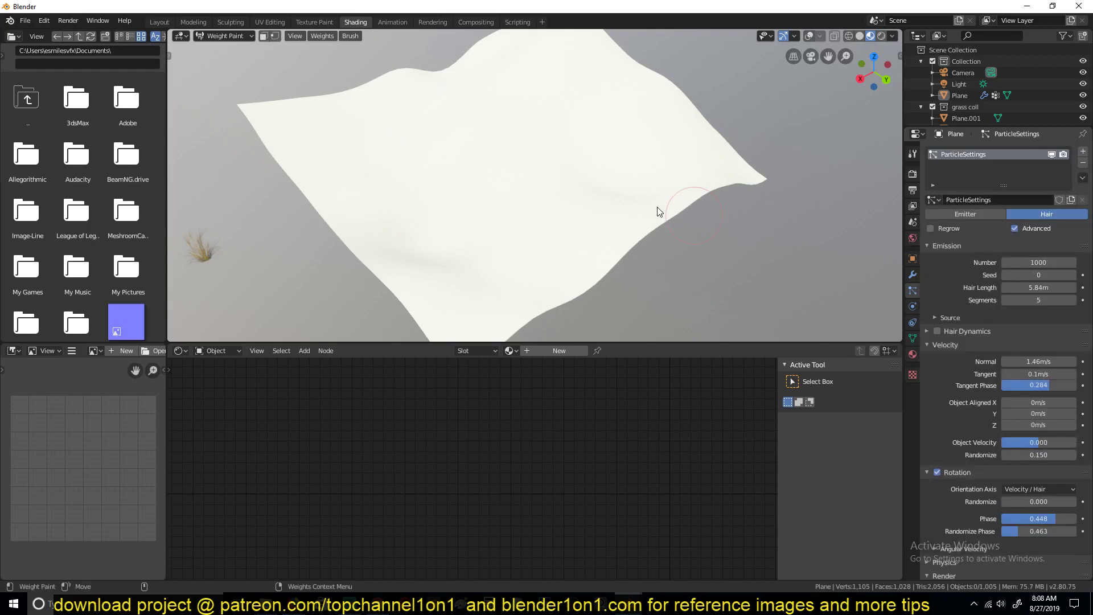
click(639, 184)
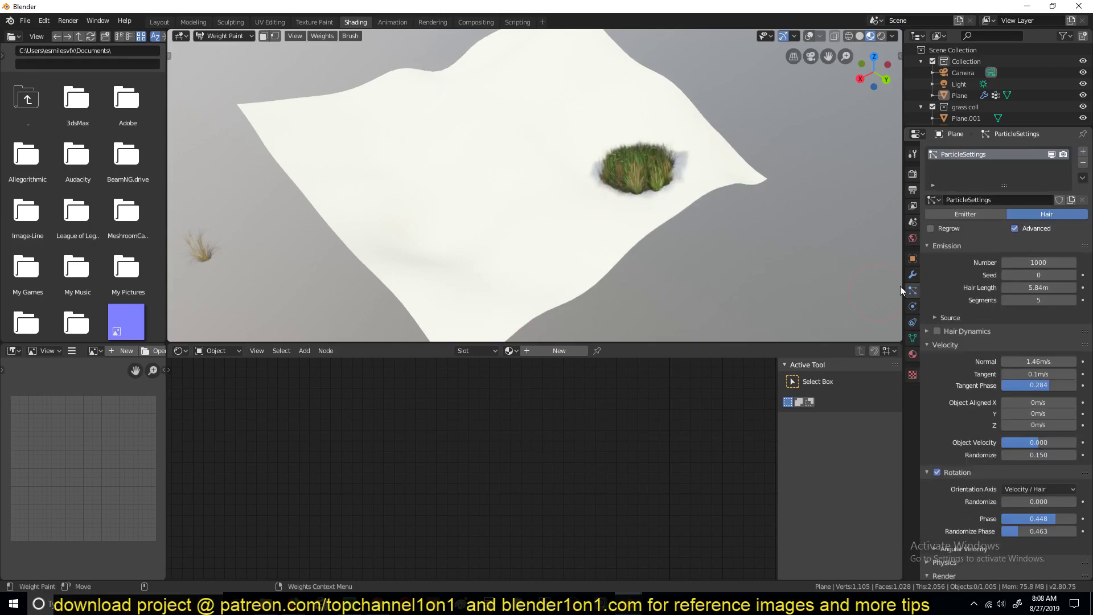
scroll(642, 232, up, 3)
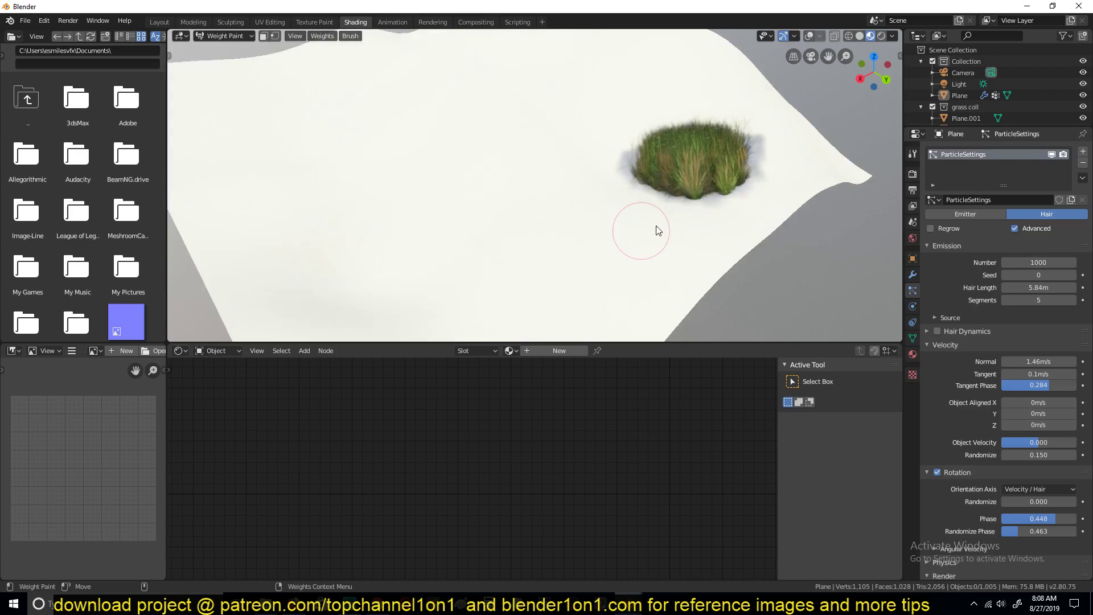
scroll(622, 246, up, 2)
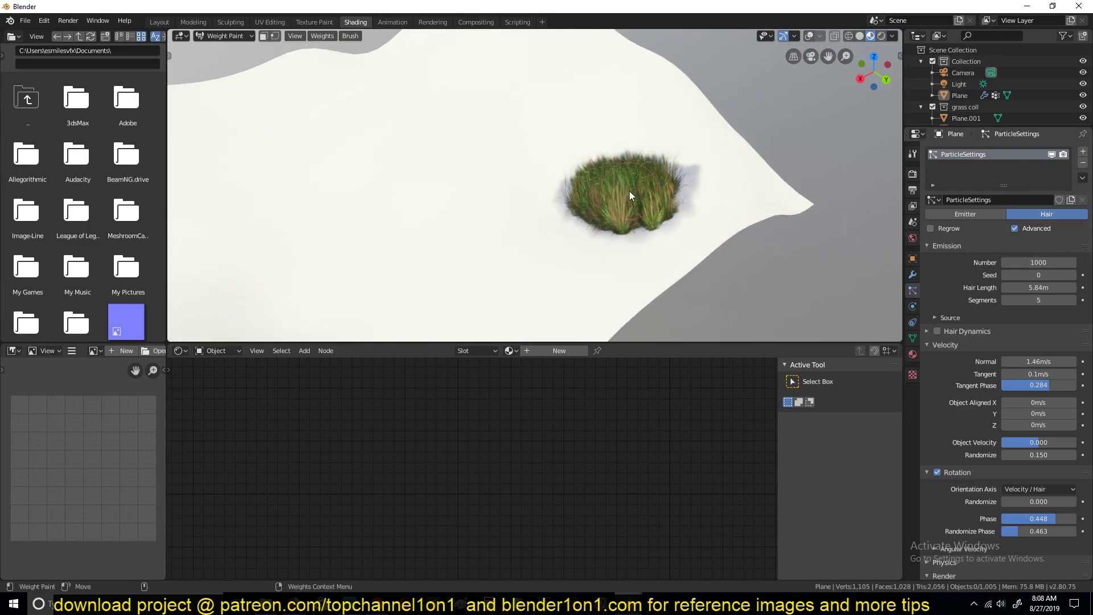
scroll(629, 190, down, 4)
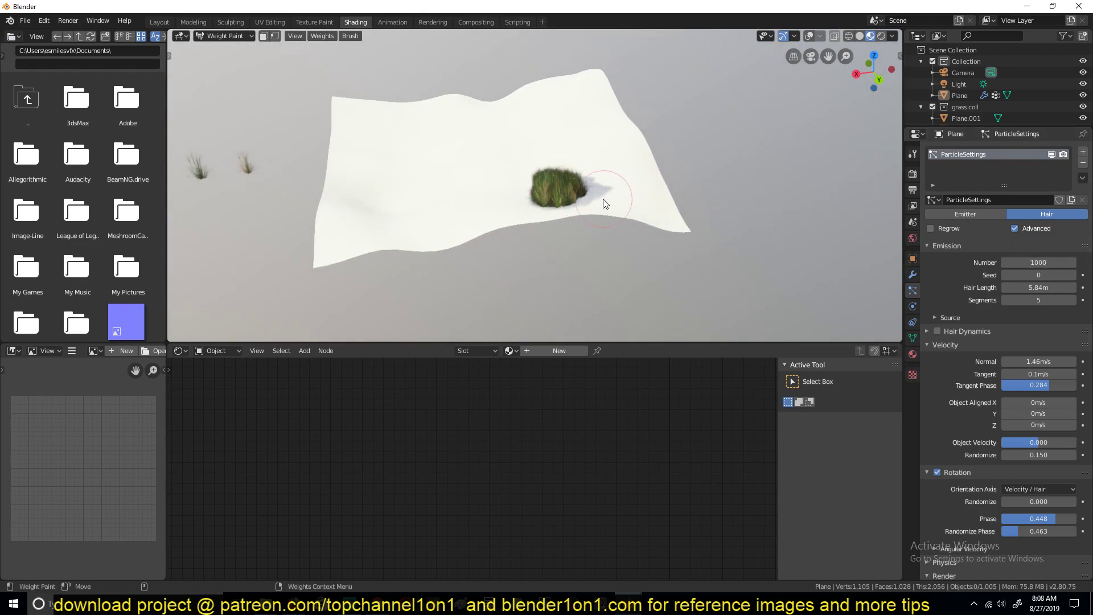
Try extending the grass patch into a long curved strip across the terrain, and undo both strokes.
scroll(620, 202, up, 5)
mouse_move(581, 209)
mouse_down()
mouse_move(487, 223)
mouse_move(473, 238)
mouse_up()
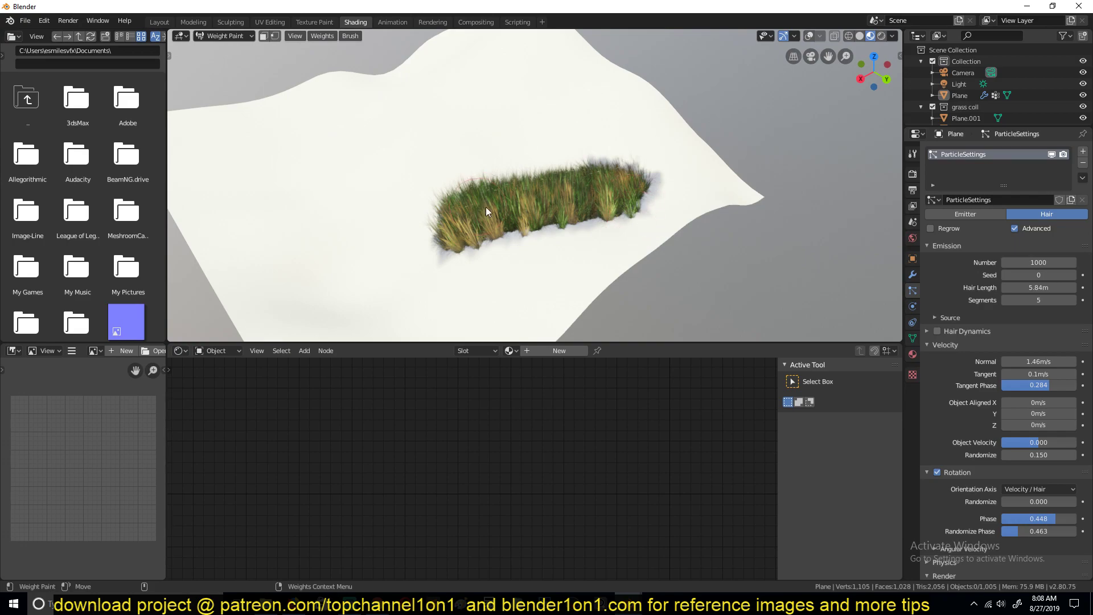
mouse_move(486, 207)
middle_down()
mouse_move(613, 173)
mouse_move(620, 216)
middle_up()
mouse_move(621, 216)
mouse_down()
mouse_move(617, 254)
mouse_move(493, 243)
mouse_move(423, 199)
mouse_move(363, 138)
mouse_move(374, 79)
mouse_move(453, 62)
mouse_up()
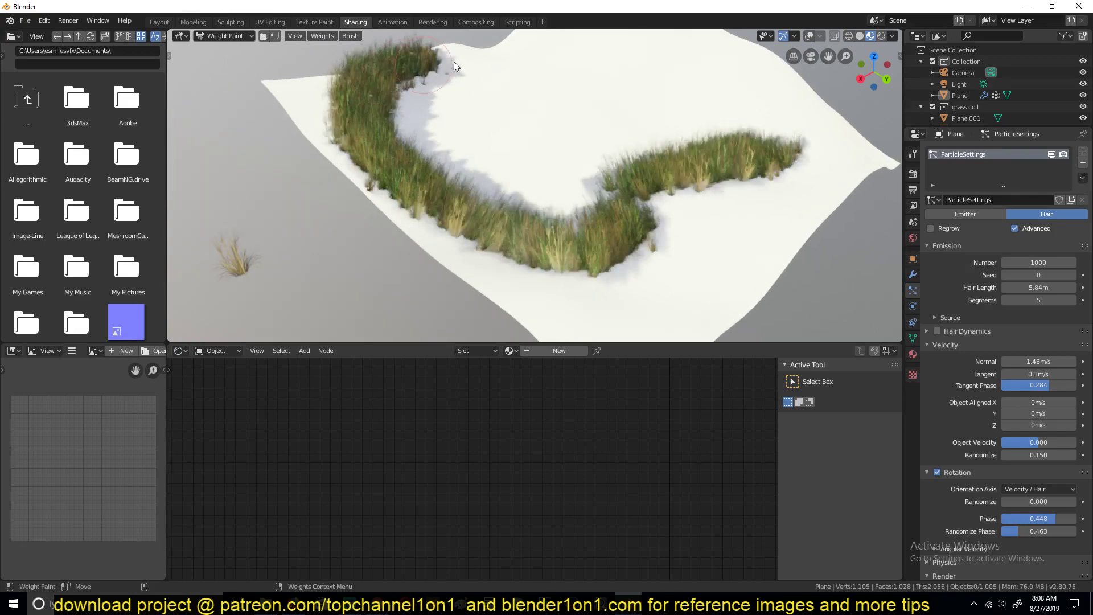
key(ctrl+z)
key(ctrl+z)
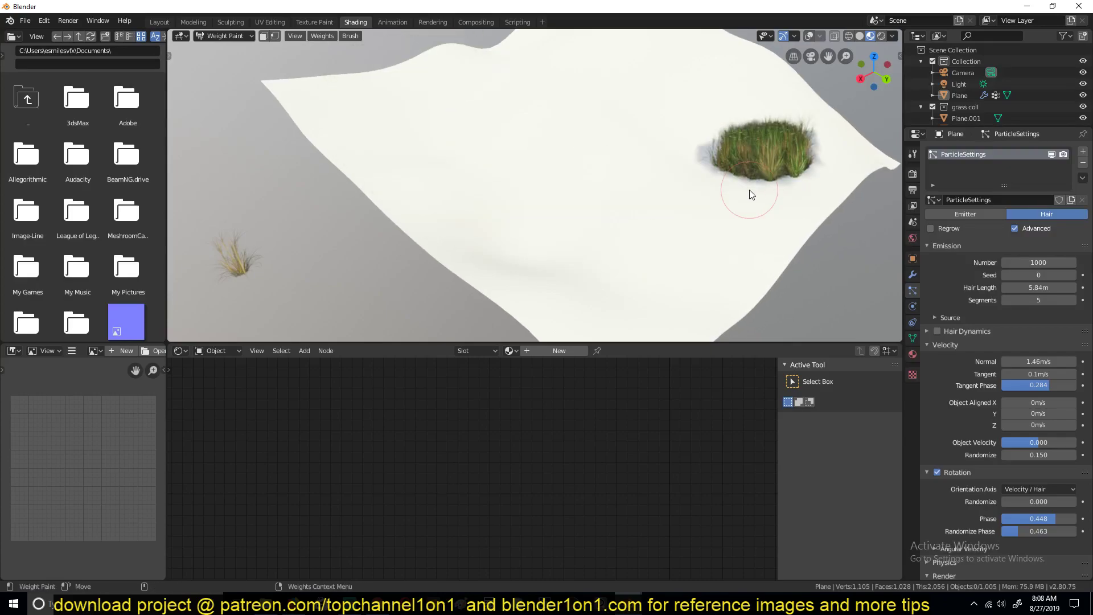
Set the hair particle number to 10 and paint a long curved strip across the terrain.
click(1041, 261)
key(BackSpace)
key(BackSpace)
key(Return)
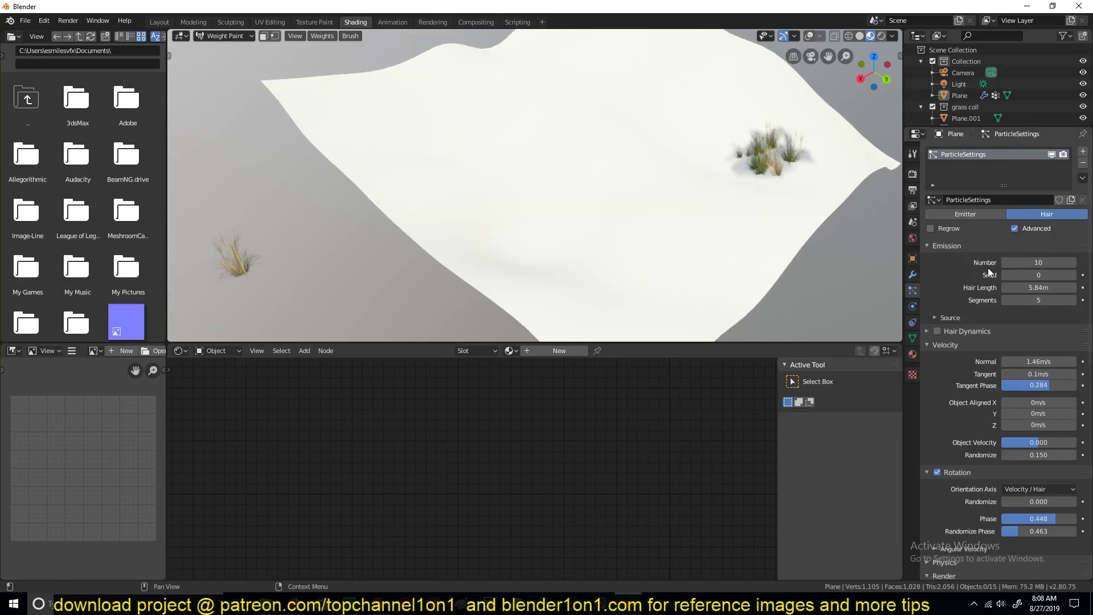
mouse_move(786, 182)
middle_down()
mouse_move(755, 180)
mouse_move(802, 177)
middle_up()
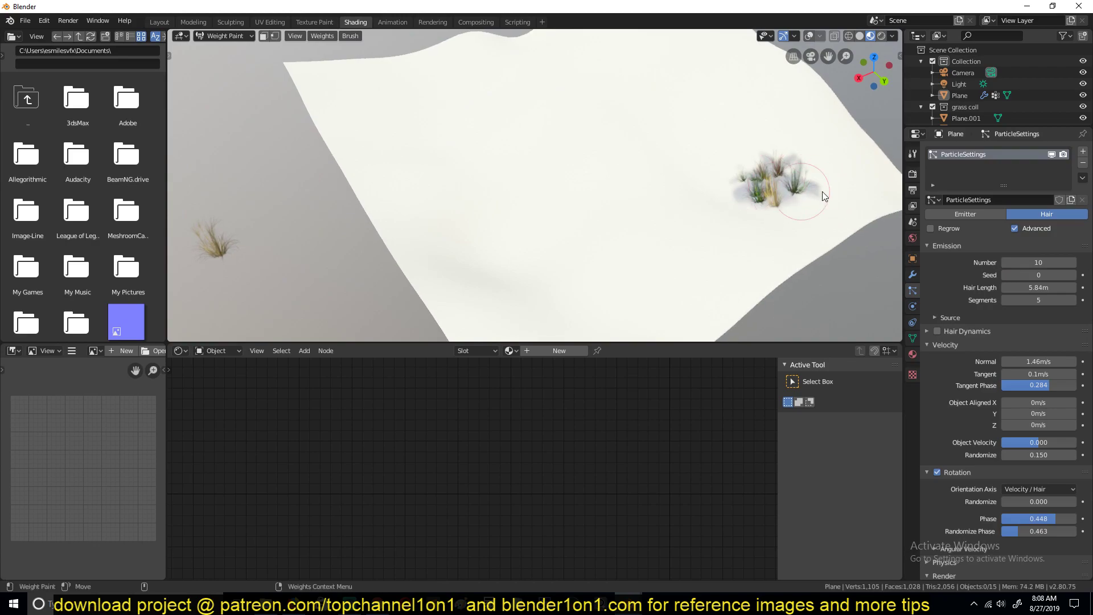
mouse_move(773, 202)
mouse_down()
mouse_move(715, 237)
mouse_move(575, 264)
mouse_move(490, 247)
mouse_move(420, 190)
mouse_move(398, 127)
mouse_move(476, 80)
mouse_move(666, 169)
mouse_up()
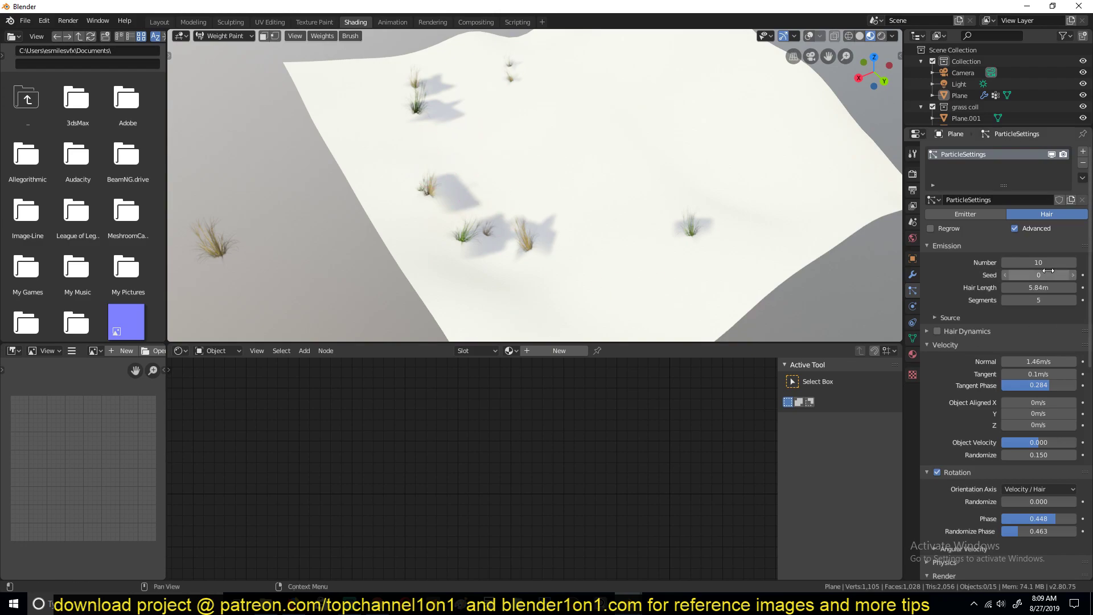
Raise the hair particle number to 682 and extend the curved strip into a closed ring of grass.
drag(1025, 262, 1079, 263)
middle_drag(655, 146, 688, 162)
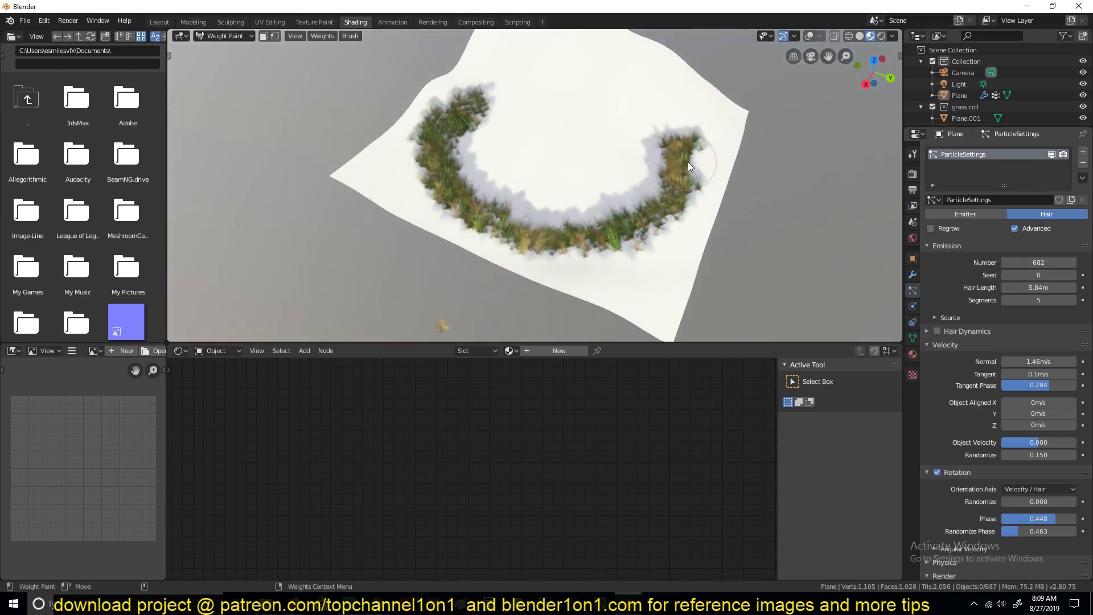
scroll(688, 162, up, 2)
mouse_move(478, 81)
mouse_down()
mouse_move(665, 66)
mouse_move(726, 100)
mouse_up()
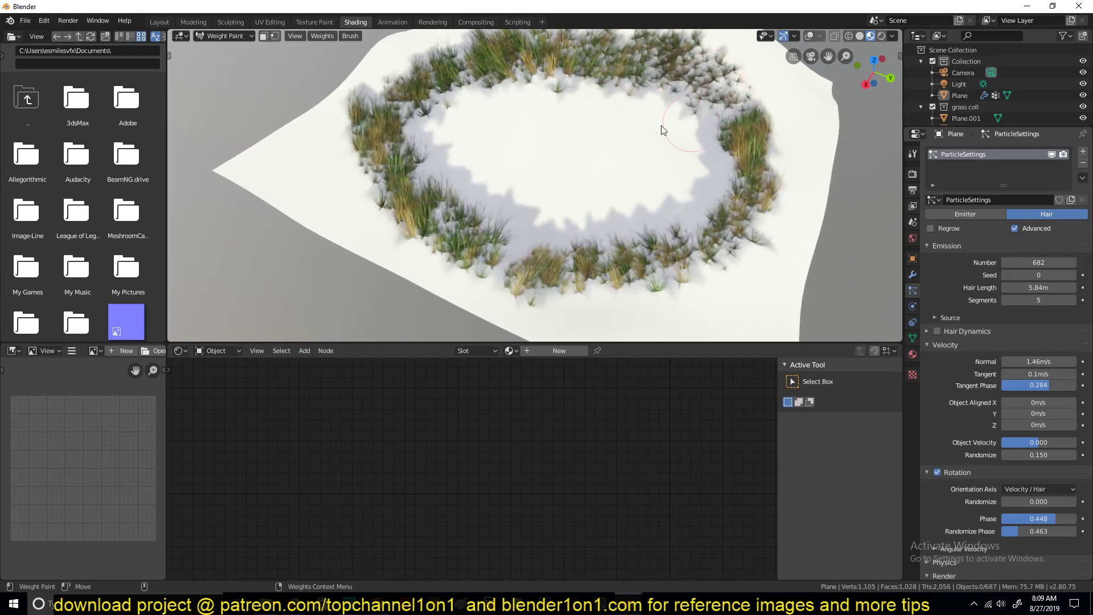
Try painting extra grass clusters and strips inside the ring, and undo them.
drag(502, 136, 500, 132)
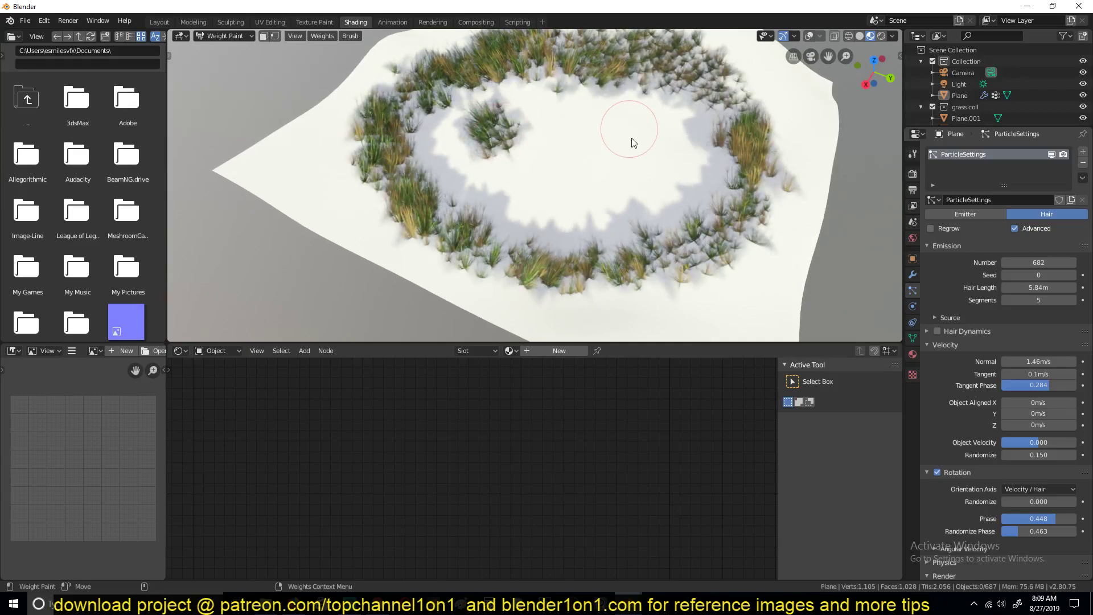
drag(632, 142, 624, 128)
mouse_move(486, 183)
mouse_down()
mouse_move(601, 208)
mouse_move(628, 197)
mouse_move(596, 173)
mouse_move(655, 204)
mouse_move(572, 206)
mouse_move(482, 163)
mouse_move(461, 189)
mouse_up()
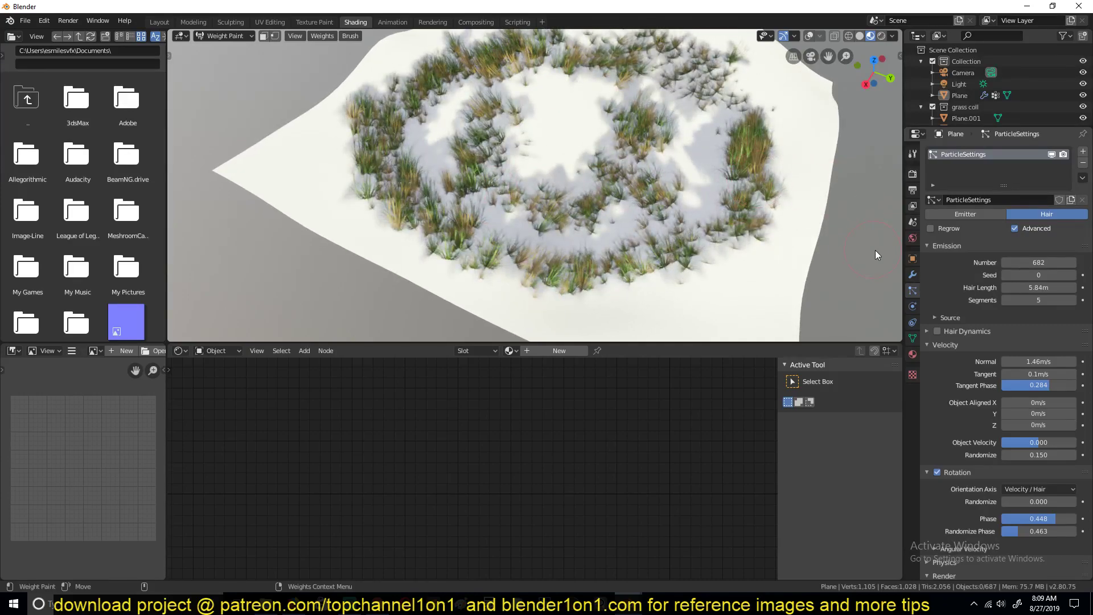
middle_drag(685, 235, 640, 209)
key(ctrl+z)
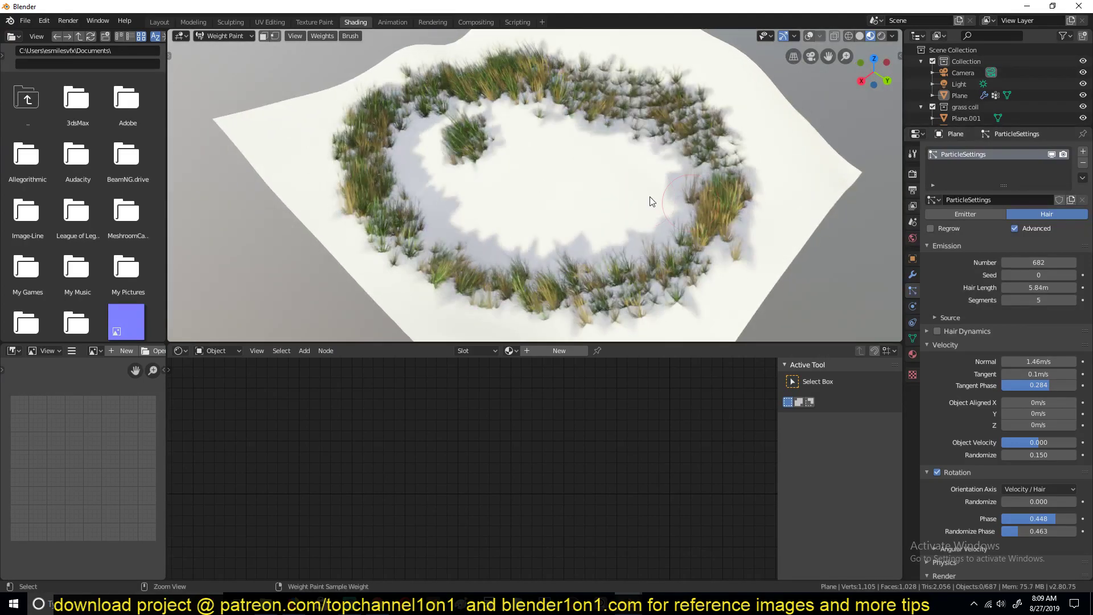
Erase a section on one side of the grass ring using the Subtract brush at strength 1.000.
click(913, 154)
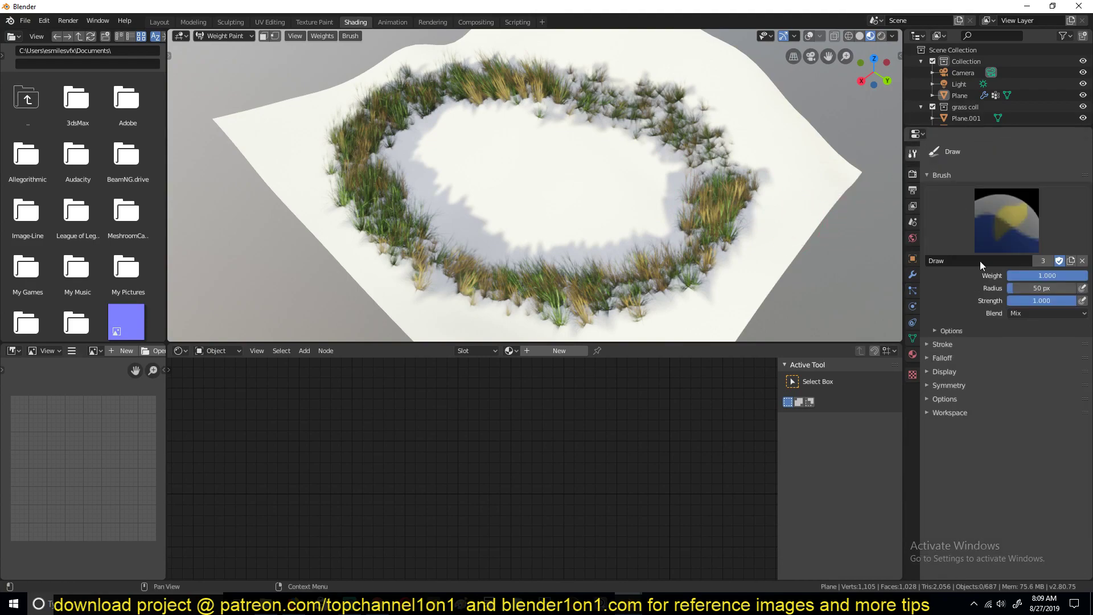
click(1011, 215)
click(1016, 286)
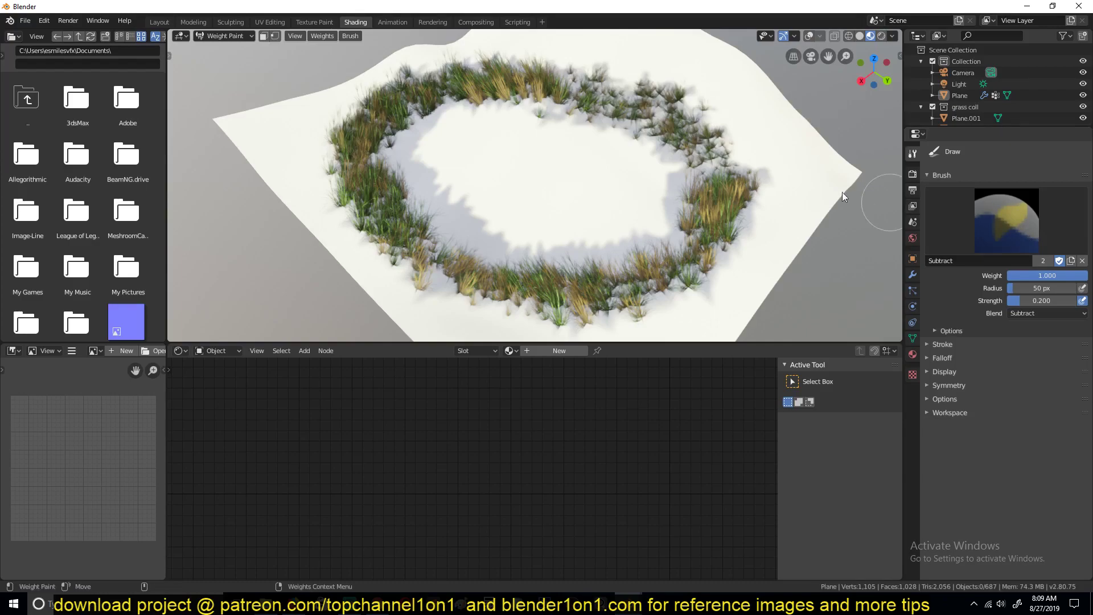
click(979, 219)
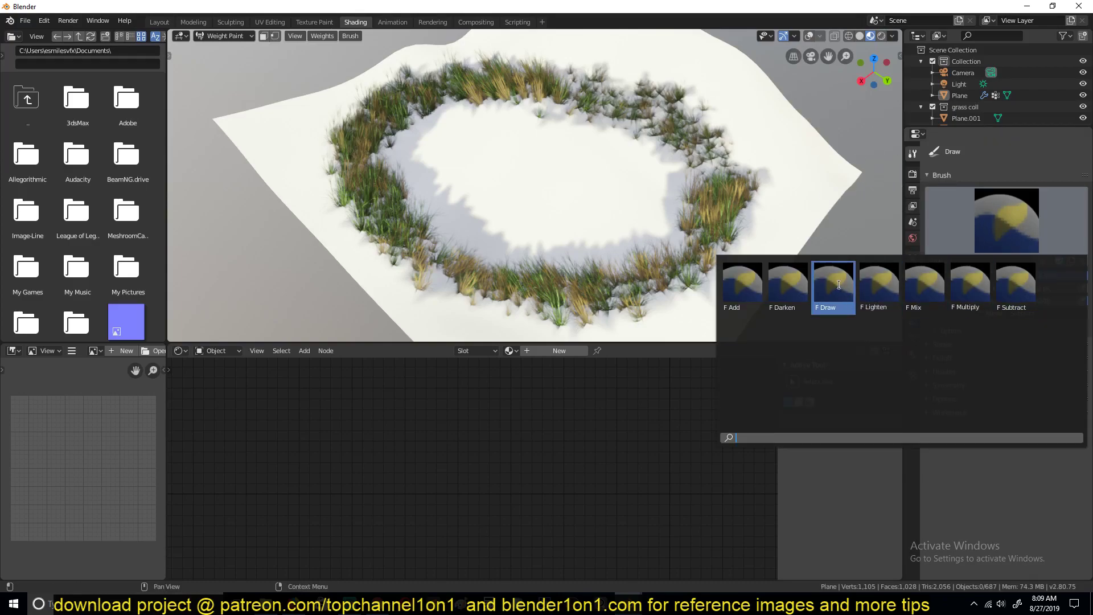
mouse_move(719, 211)
mouse_down()
mouse_move(725, 172)
mouse_move(684, 259)
mouse_move(716, 199)
mouse_move(739, 194)
mouse_up()
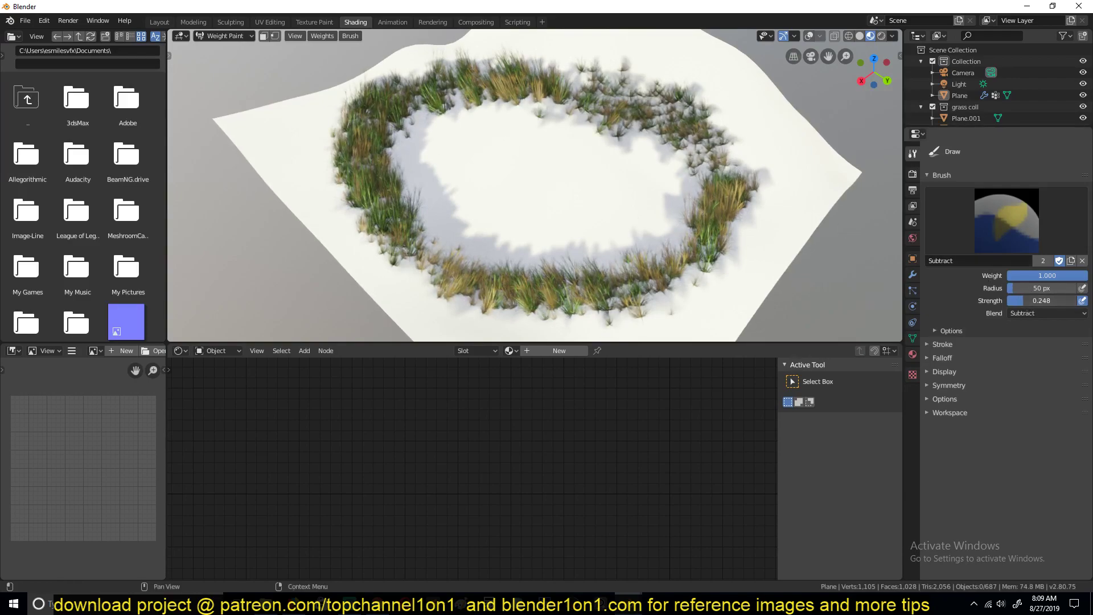
mouse_move(1032, 297)
mouse_down()
mouse_move(1065, 297)
mouse_move(1028, 295)
mouse_up()
mouse_move(740, 188)
mouse_down()
mouse_move(711, 261)
mouse_move(698, 236)
mouse_move(671, 278)
mouse_up()
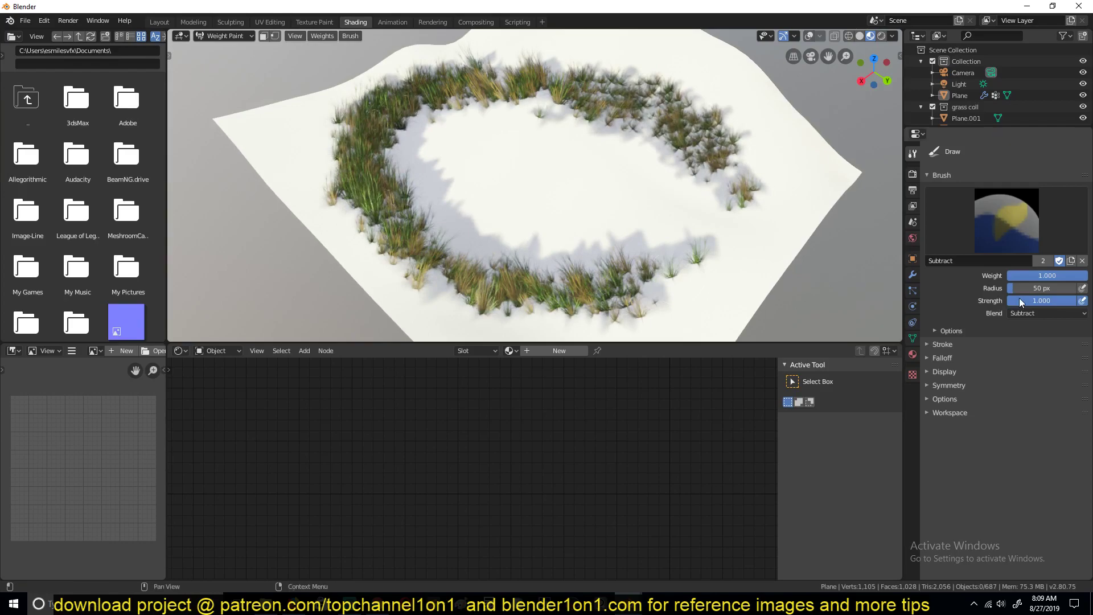
Enlarge the Subtract brush radius to 199 px and erase all the remaining grass from the terrain.
mouse_move(1042, 288)
mouse_down()
mouse_move(1057, 288)
mouse_move(1034, 288)
mouse_up()
mouse_move(808, 268)
mouse_down()
mouse_move(651, 280)
mouse_move(462, 258)
mouse_move(398, 105)
mouse_up()
key(ctrl+z)
key(ctrl+shift+z)
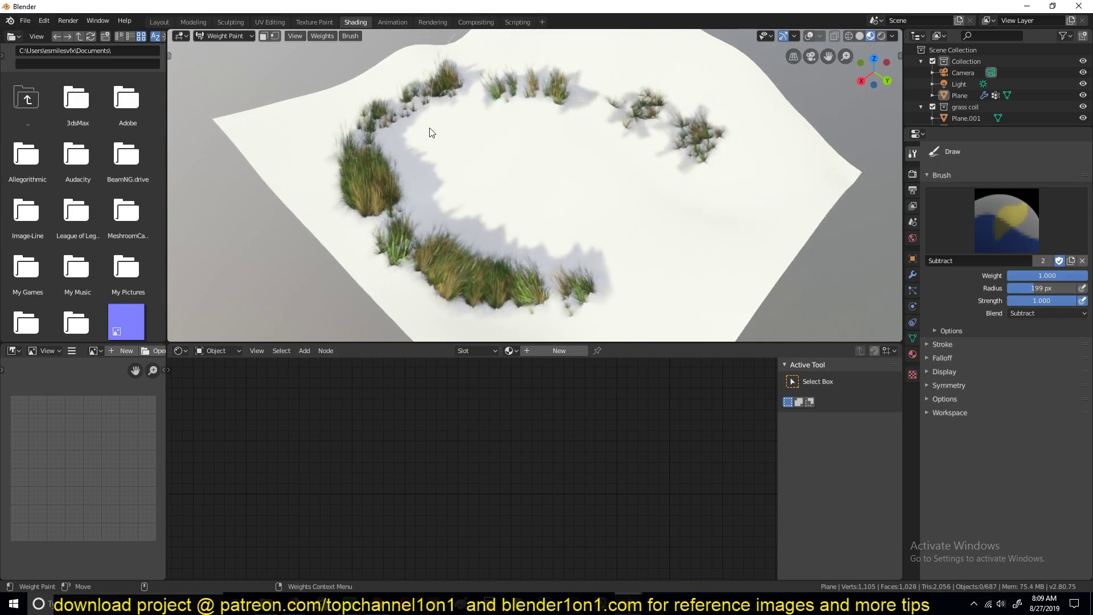
key(ctrl+z)
mouse_move(454, 279)
mouse_down()
mouse_move(593, 308)
mouse_move(381, 117)
mouse_move(644, 121)
mouse_move(729, 190)
mouse_up()
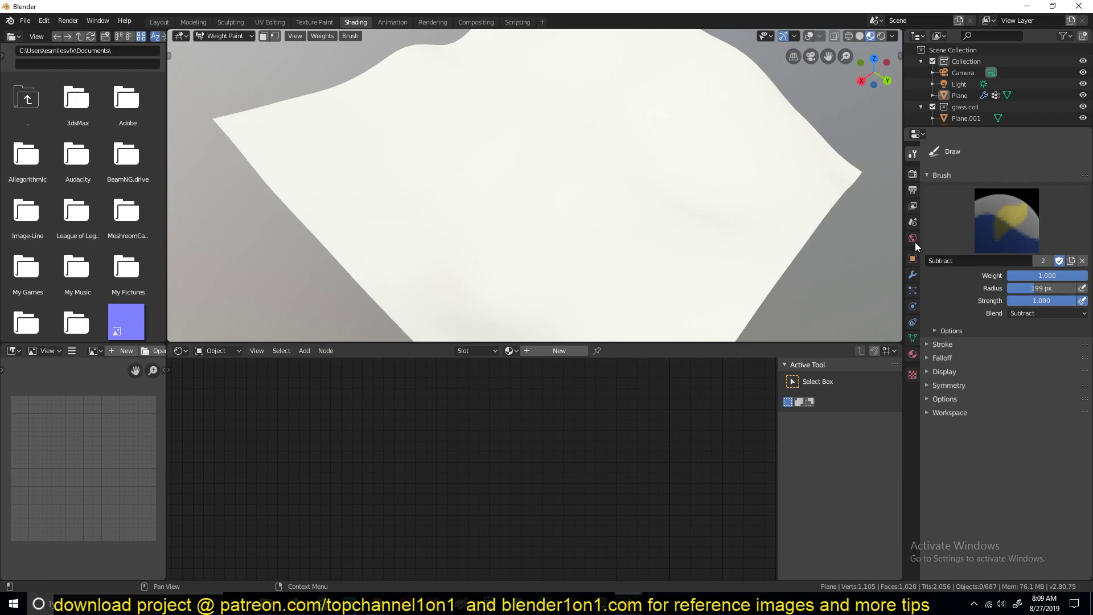
Paint a new ring of grass on the terrain using the Add brush with radius 34 px and strength 0.200.
click(1006, 219)
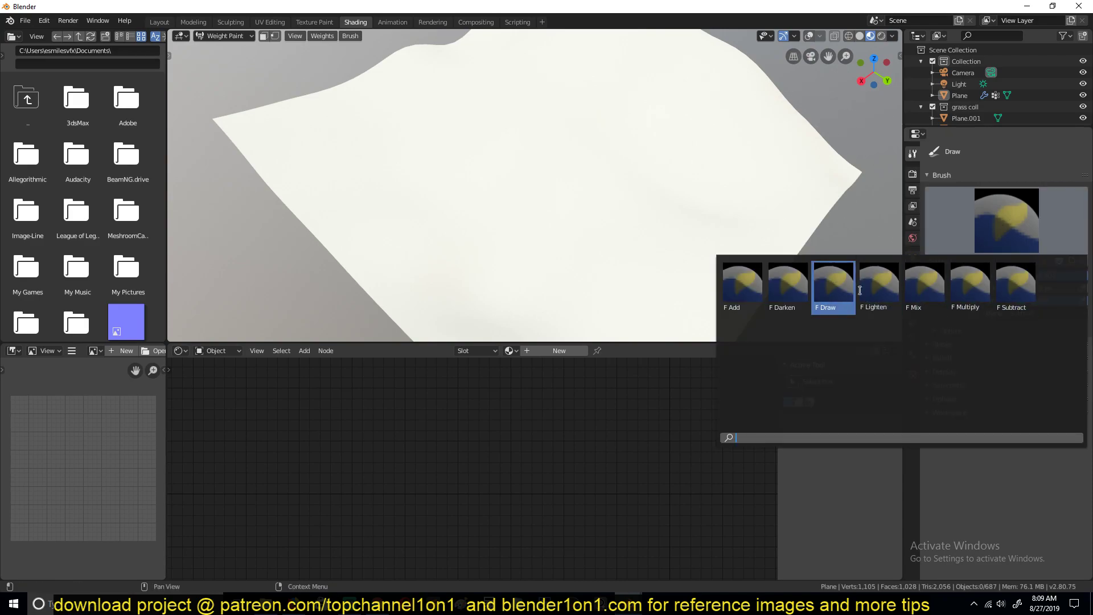
key(Escape)
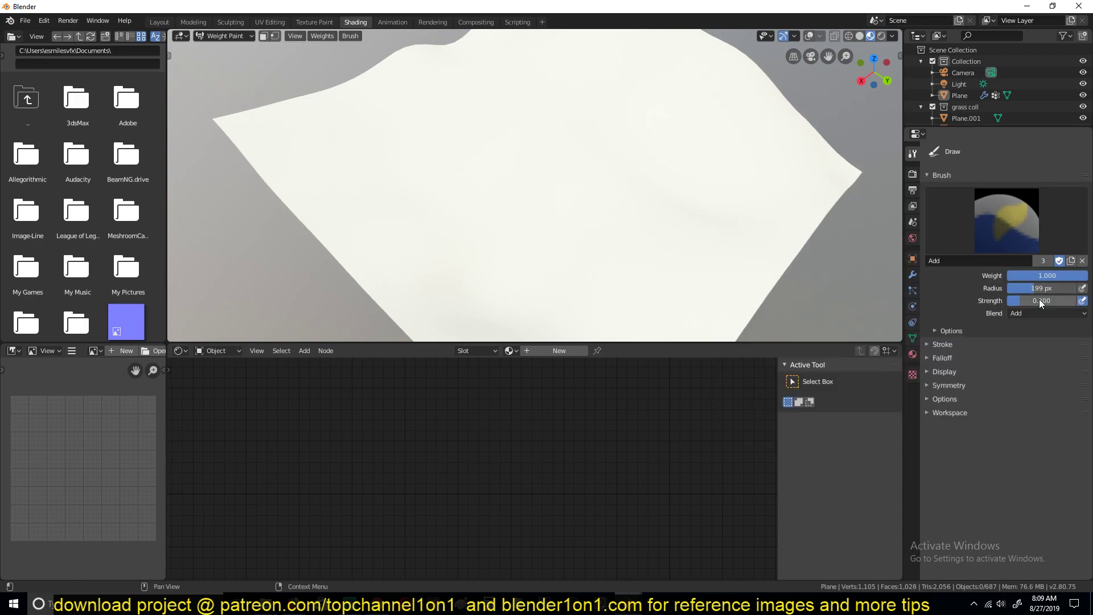
drag(1048, 286, 1011, 288)
scroll(629, 195, down, 3)
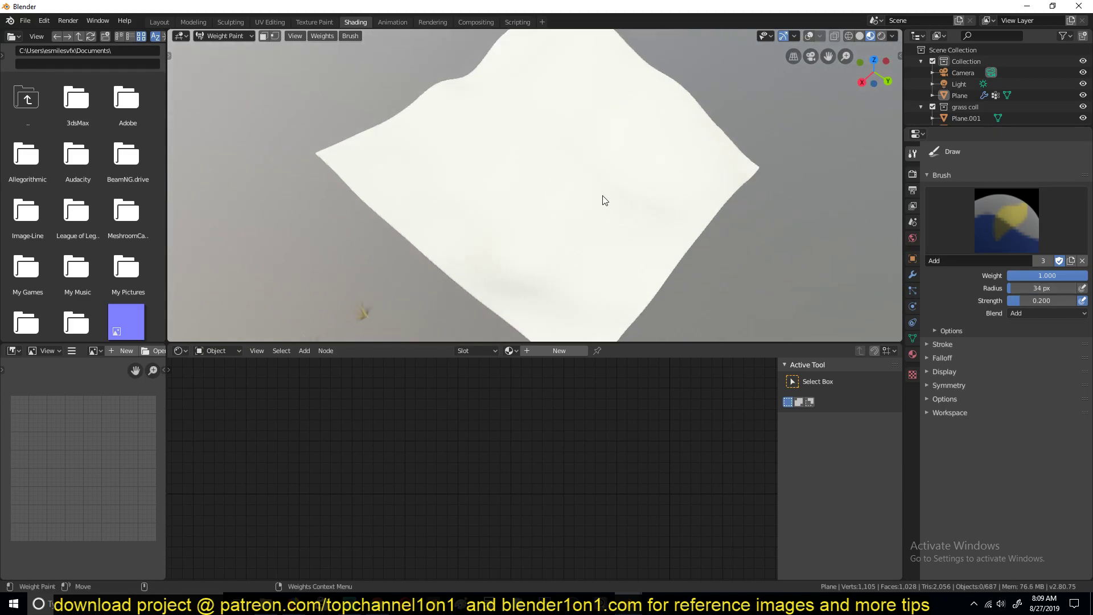
mouse_move(529, 111)
mouse_down()
mouse_move(484, 137)
mouse_move(464, 190)
mouse_move(479, 224)
mouse_move(525, 257)
mouse_move(586, 266)
mouse_move(633, 249)
mouse_move(660, 215)
mouse_move(671, 166)
mouse_move(653, 127)
mouse_move(618, 107)
mouse_move(543, 104)
mouse_up()
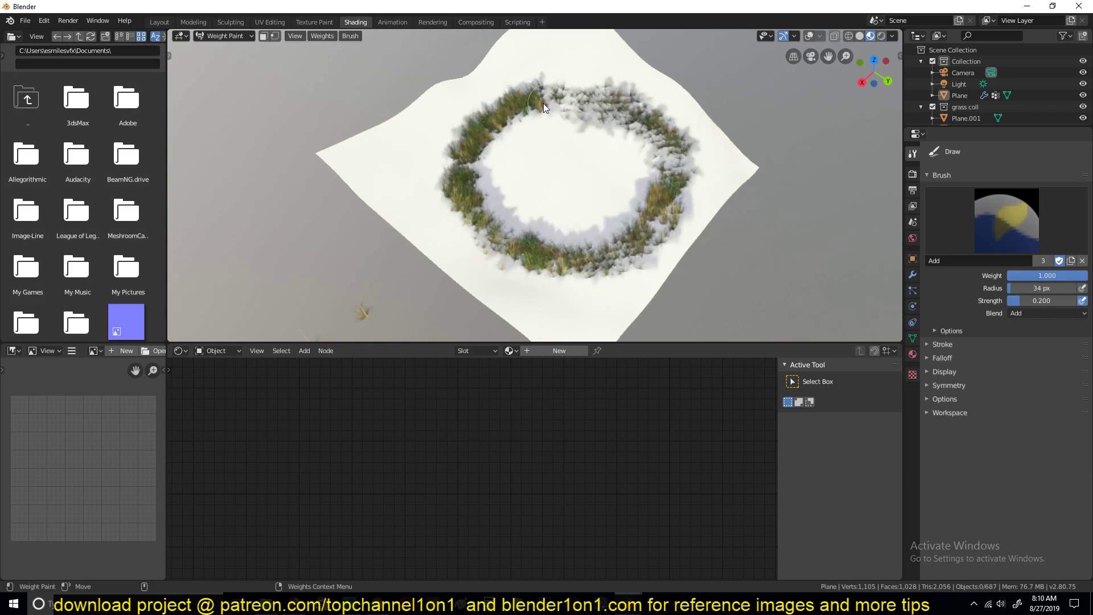
Show the viewport overlays, then subdivide the terrain plane's entire mesh once in Edit Mode and return to Weight Paint.
middle_drag(647, 173, 620, 161)
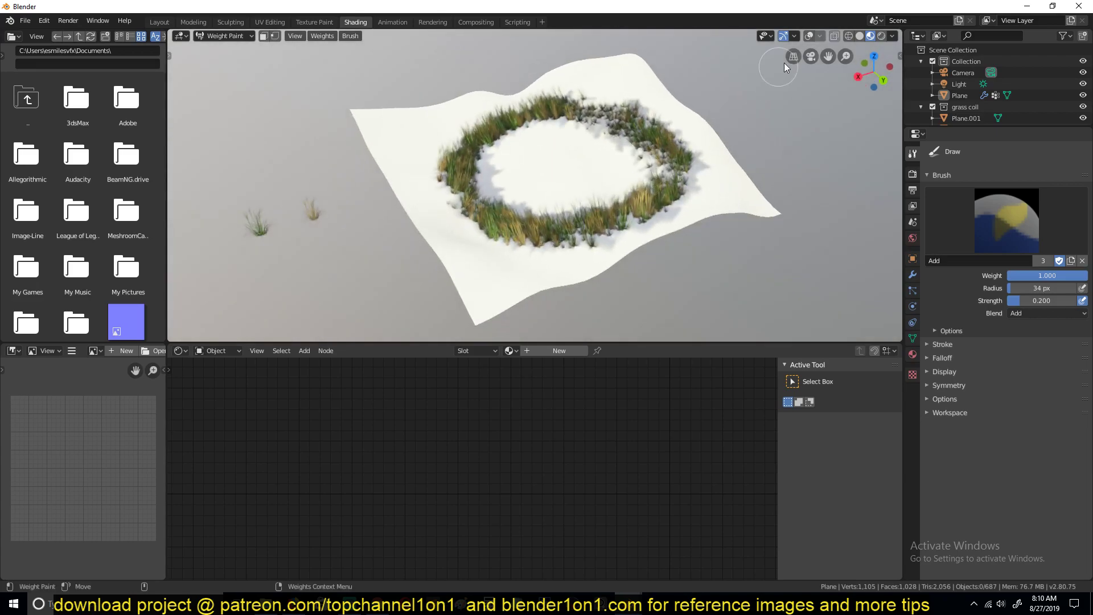
click(810, 35)
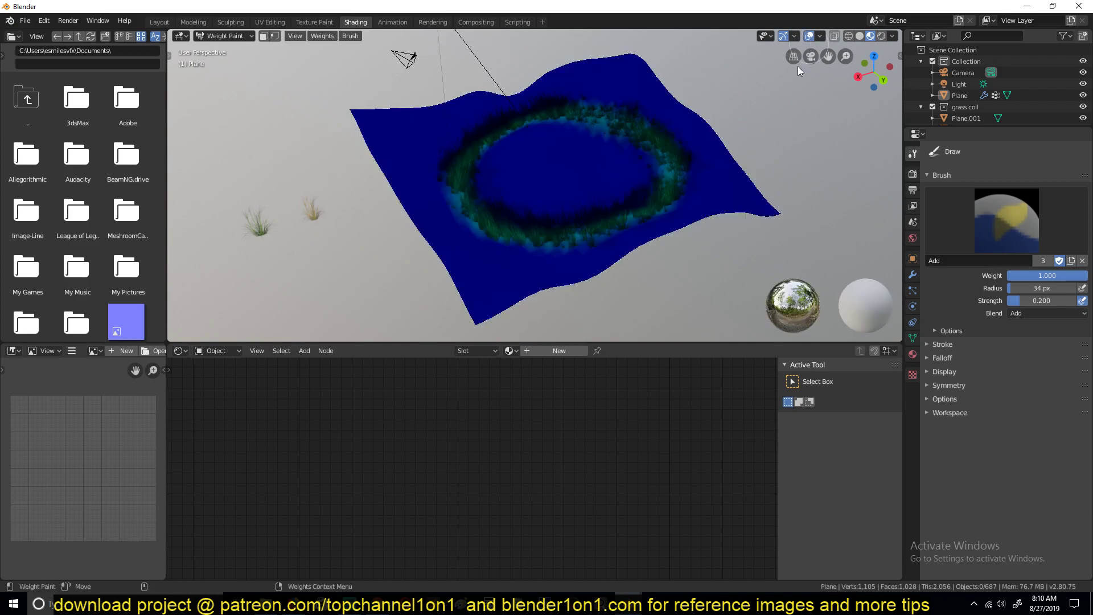
click(913, 275)
key(Tab)
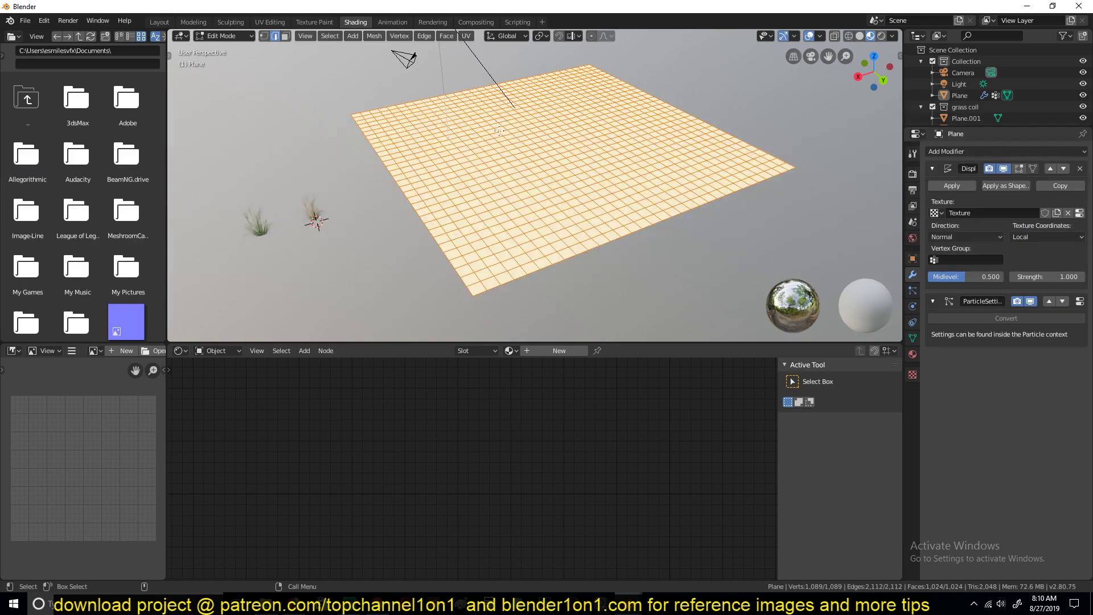
middle_drag(438, 133, 490, 136)
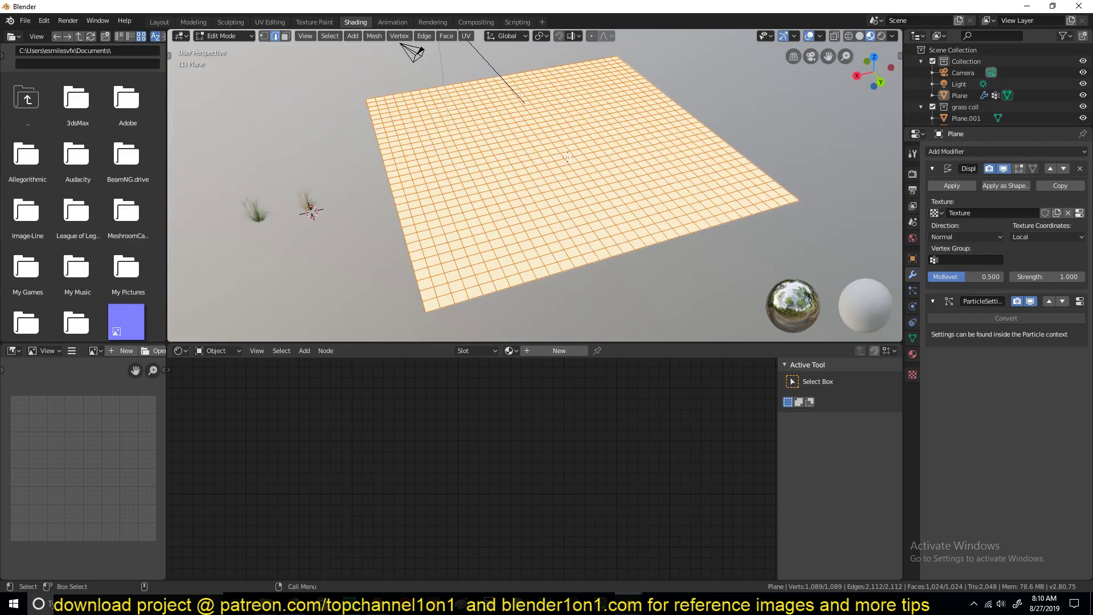
right_click(503, 136)
click(503, 136)
key(Tab)
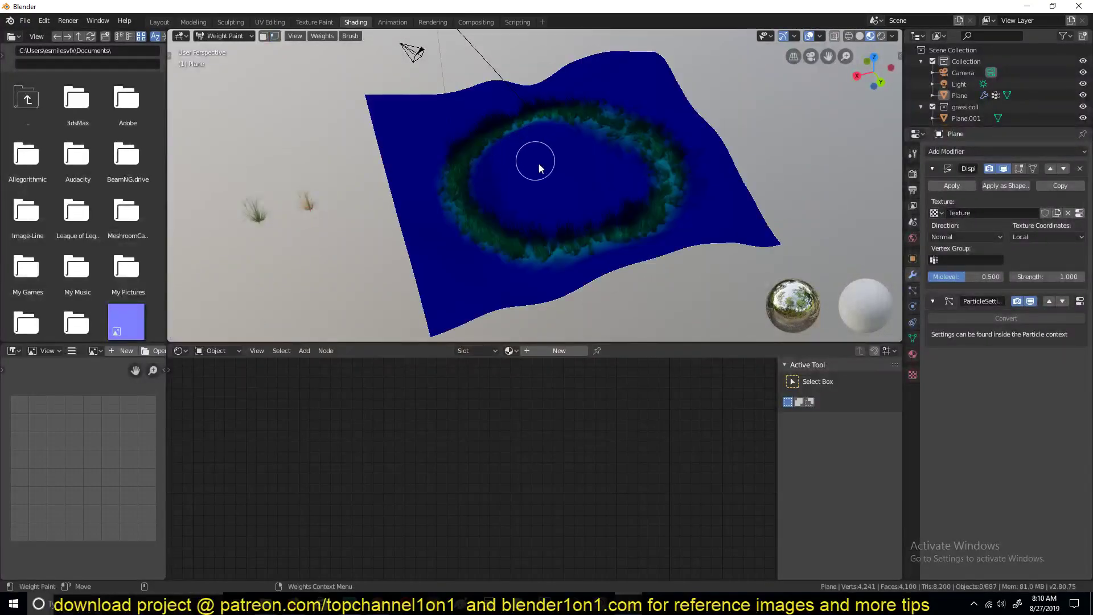
scroll(538, 162, up, 3)
mouse_move(538, 163)
middle_down()
mouse_move(595, 186)
mouse_move(542, 155)
middle_up()
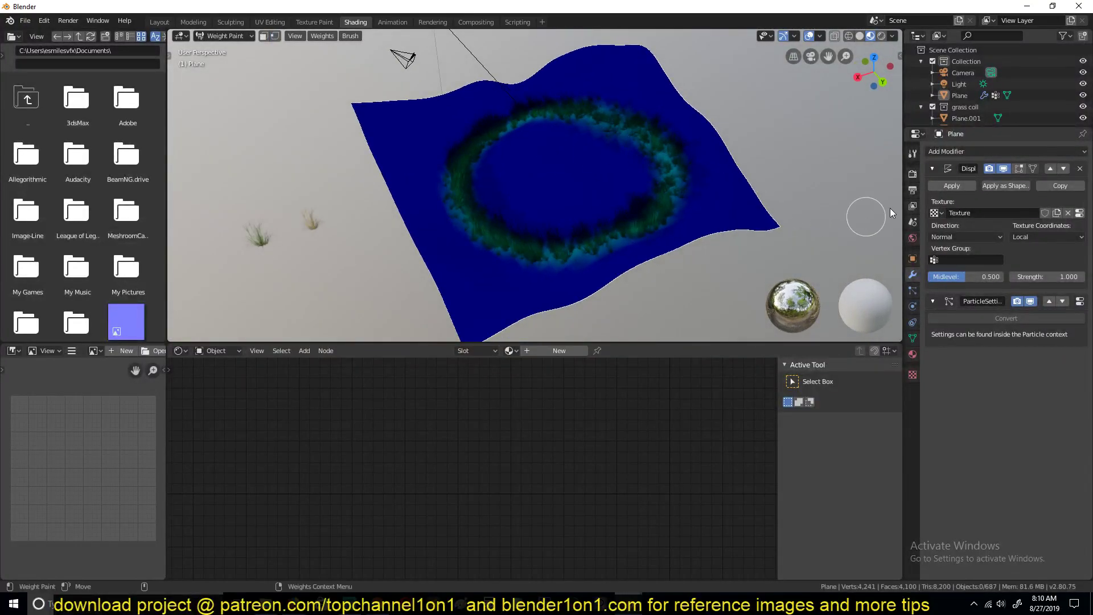
Hide the viewport overlays and paint two grass patches as eyes and a curved grass mouth inside the ring.
scroll(711, 183, up, 4)
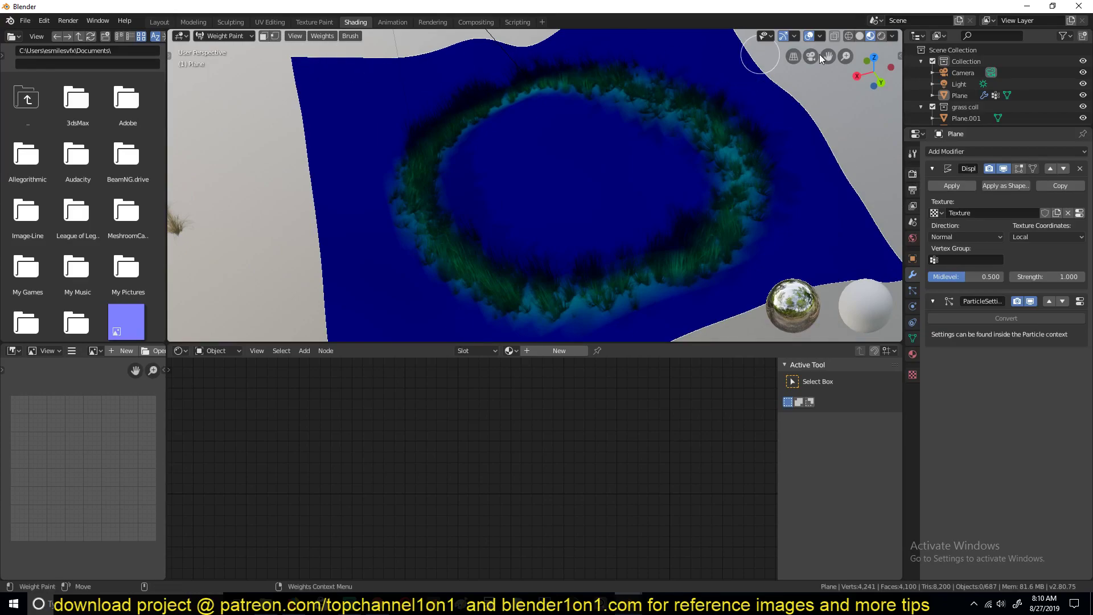
click(809, 36)
middle_drag(803, 51, 737, 136)
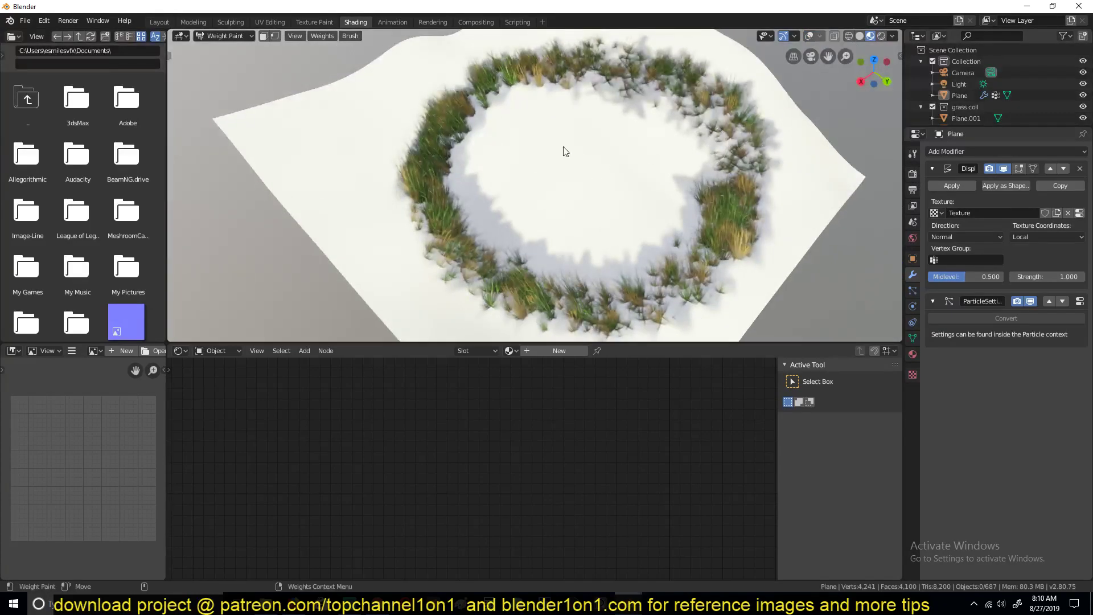
drag(527, 133, 523, 147)
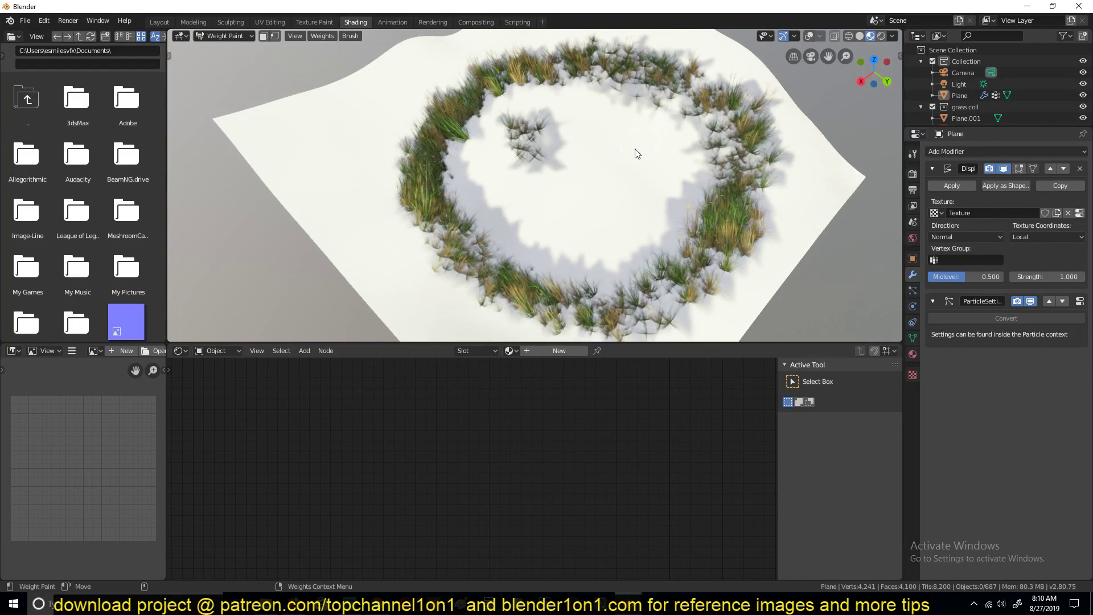
drag(636, 149, 643, 139)
mouse_move(513, 203)
mouse_down()
mouse_move(598, 225)
mouse_move(683, 178)
mouse_up()
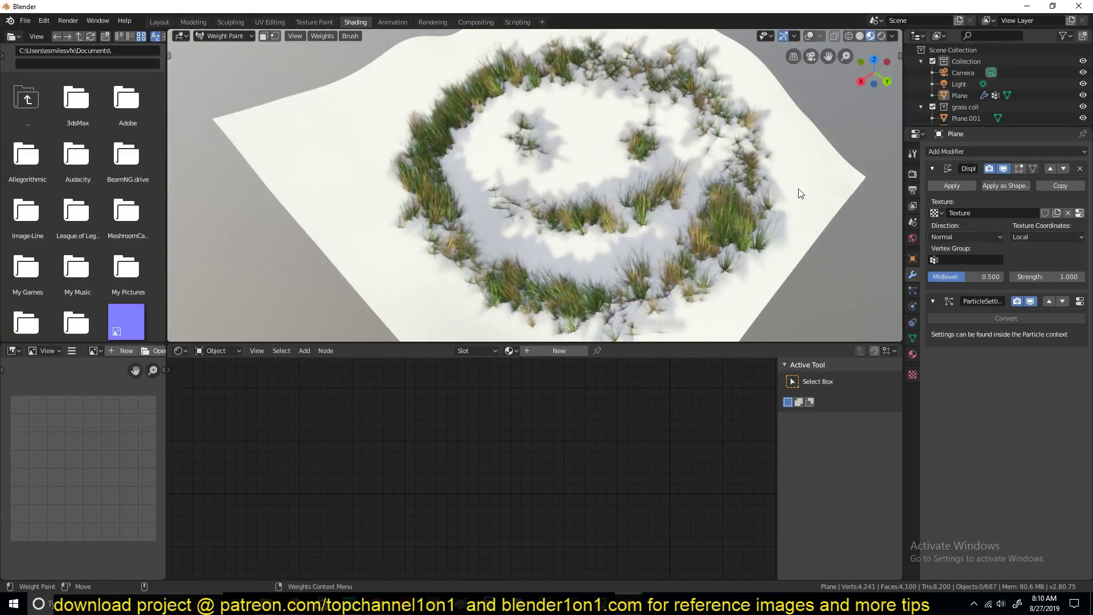
mouse_move(800, 194)
middle_down()
mouse_move(805, 183)
mouse_move(834, 203)
mouse_move(678, 162)
middle_up()
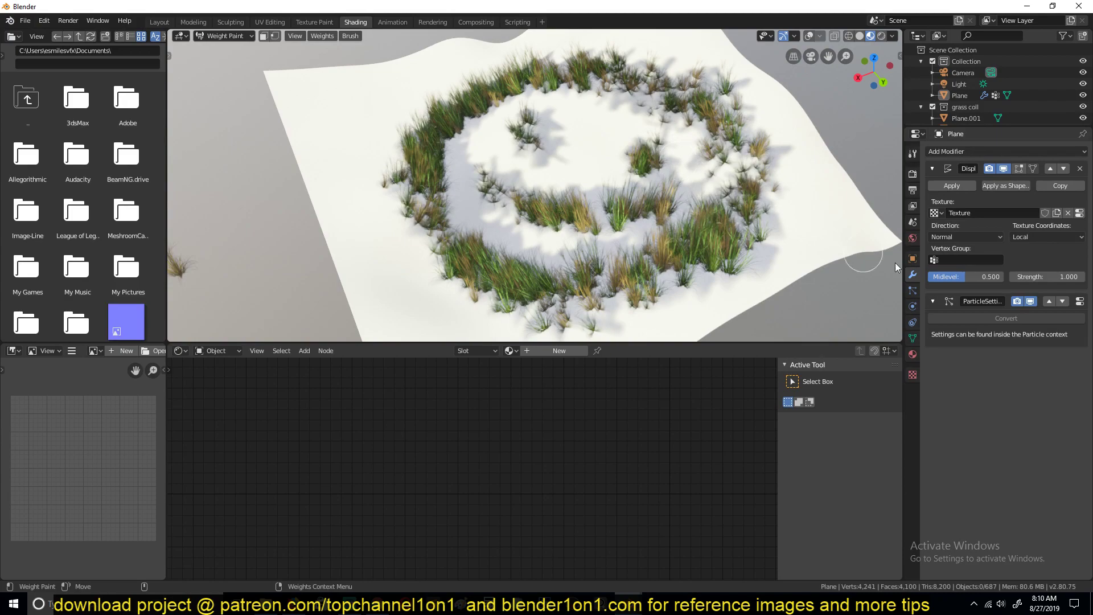